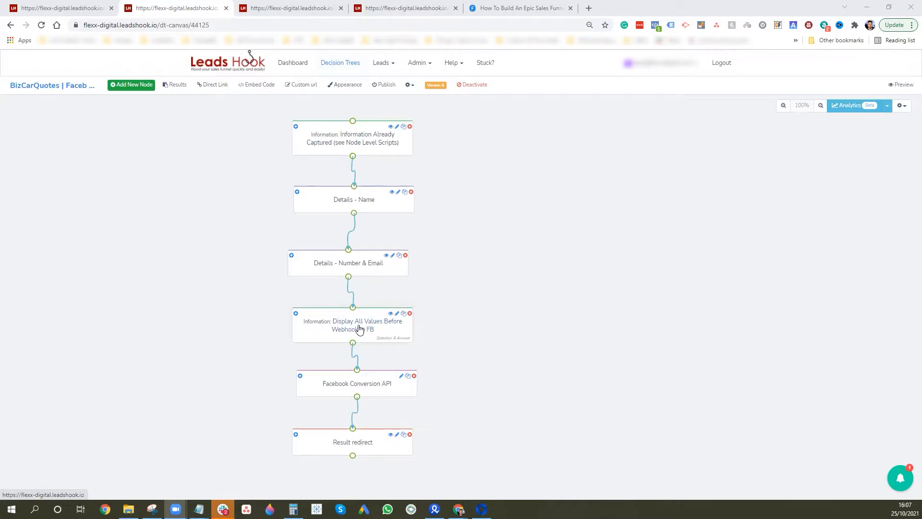
Glance at the Information Already Captured node, then copy the Flexxable Pixel ID in Events Manager
left_click(348, 136)
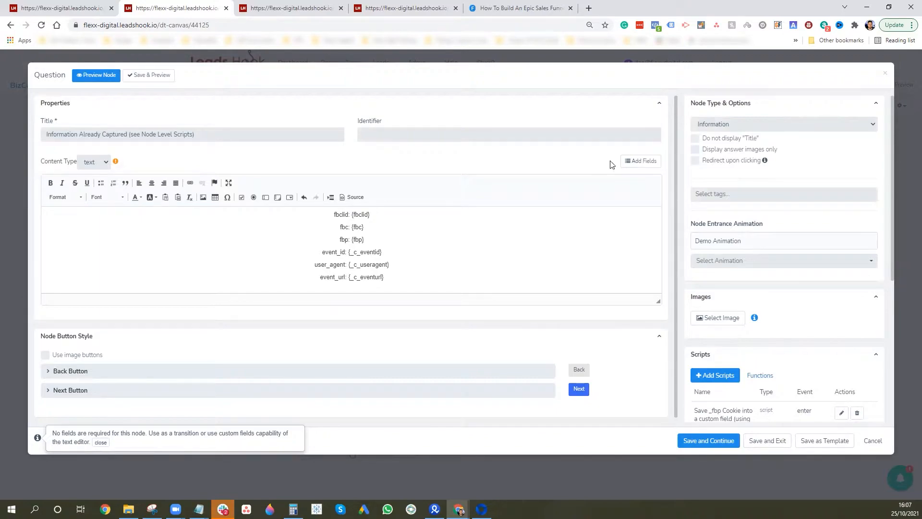
left_click(885, 73)
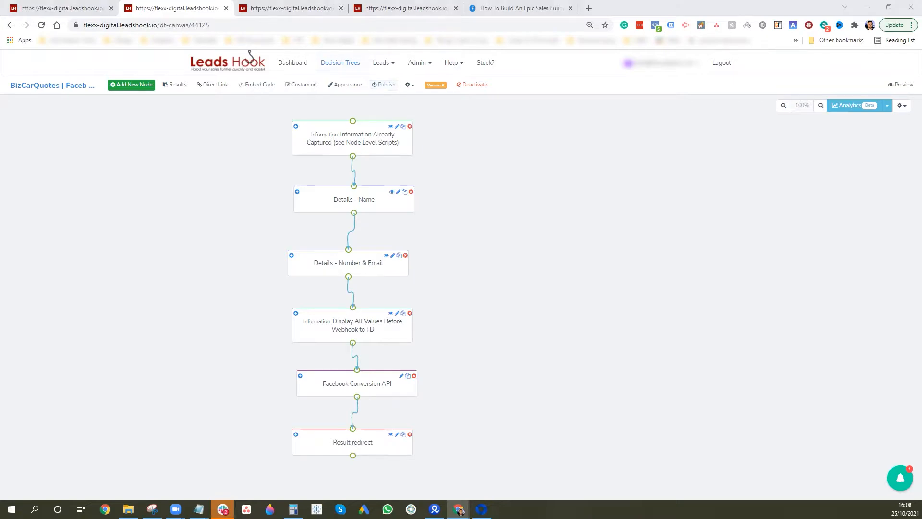
left_click(481, 509)
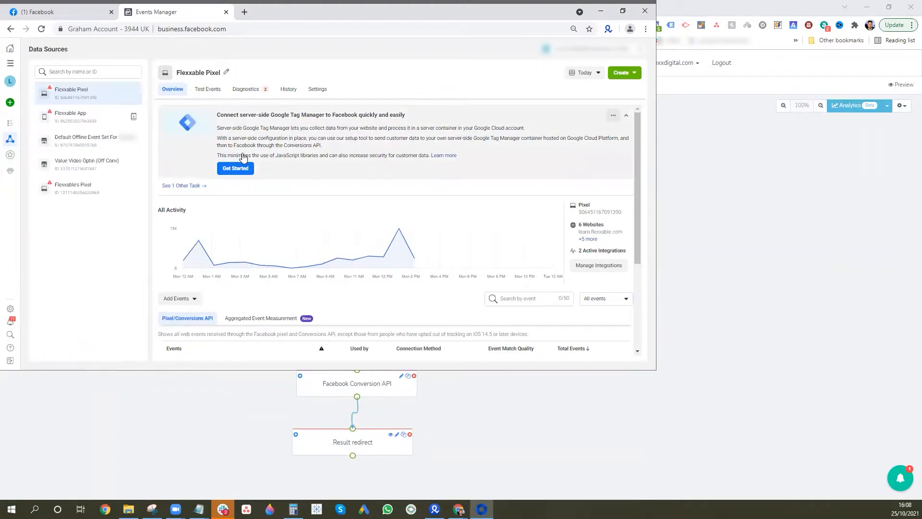
left_click(584, 215)
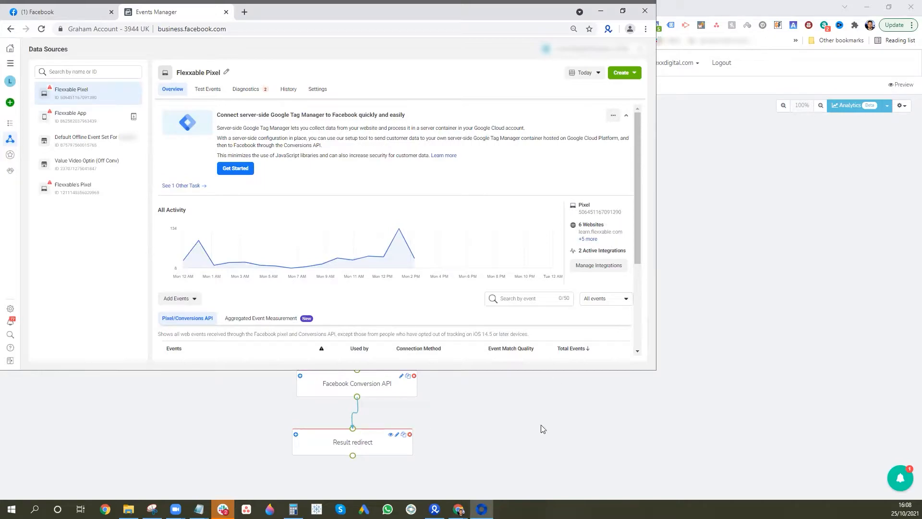
mouse_move(198, 508)
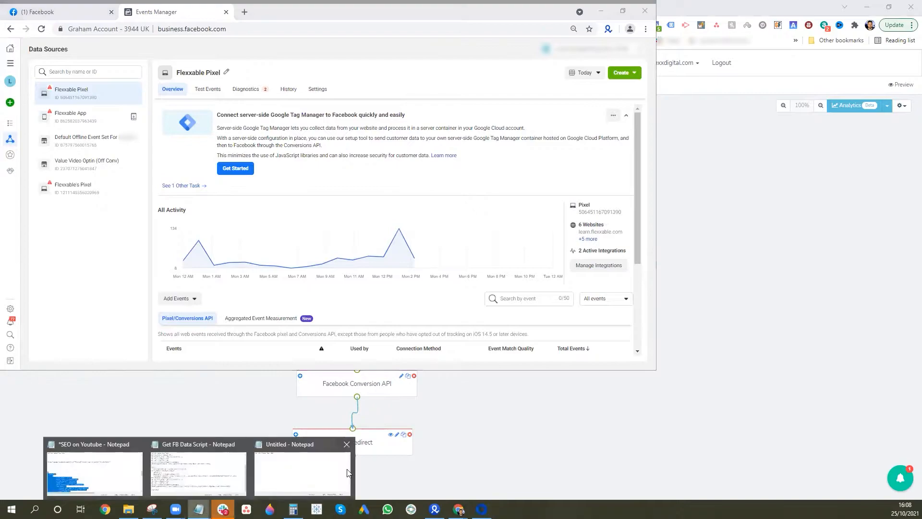
left_click(335, 469)
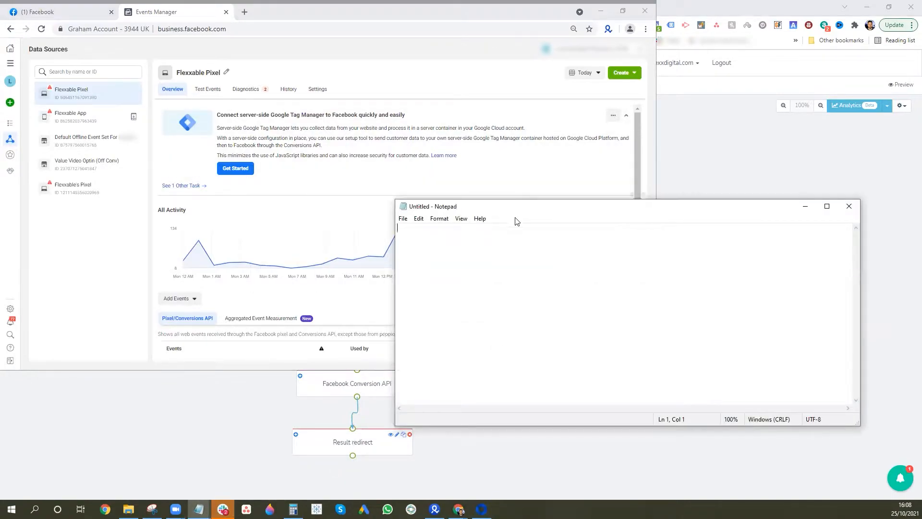
Paste the pixel ID into the untitled Notepad note and hide Notepad
key("ctrl+v")
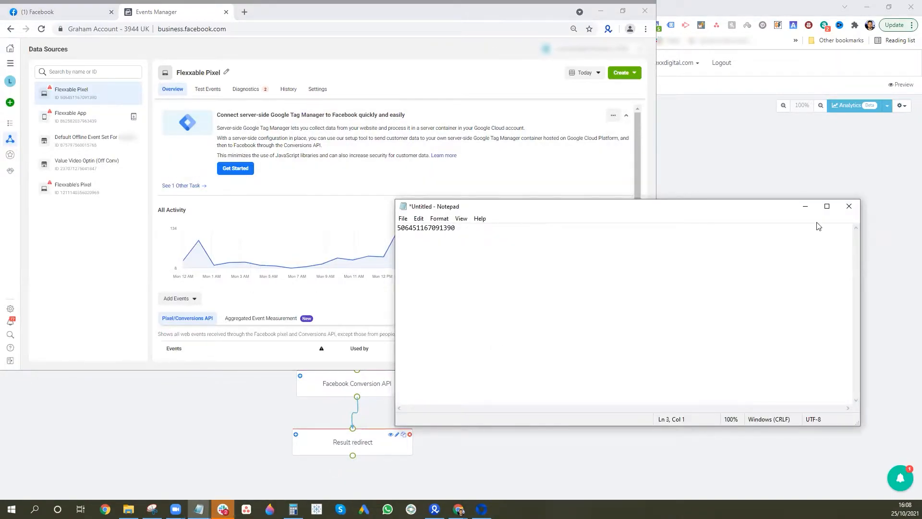
left_click(806, 205)
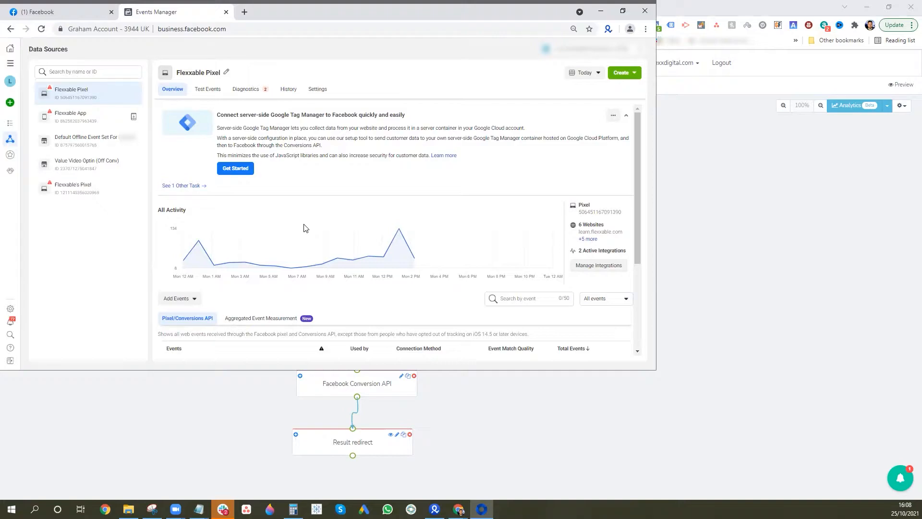
In the pixel's Settings, generate a Conversions API access token and copy it to the clipboard
left_click(317, 90)
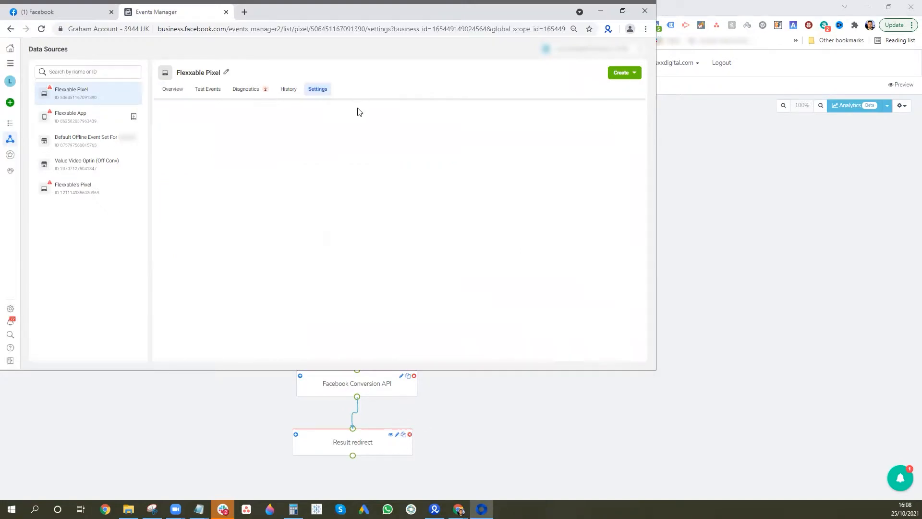
scroll(403, 216, "down", 5)
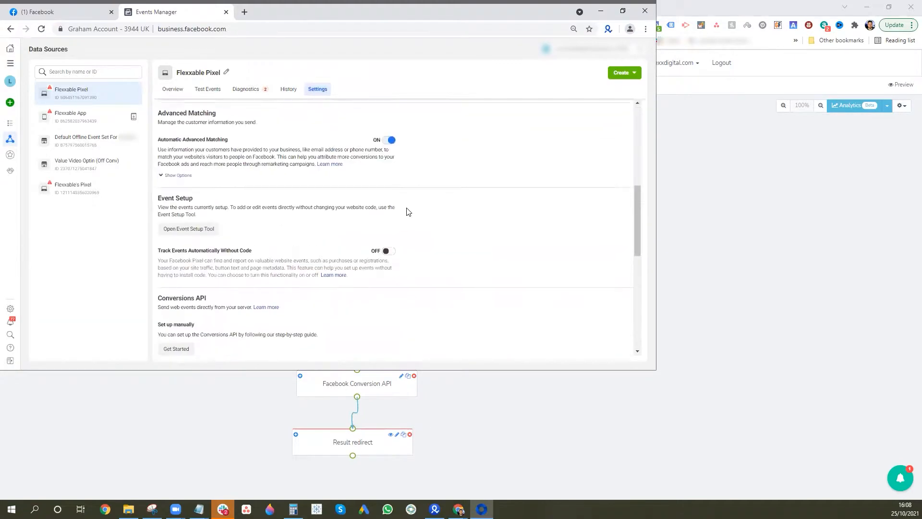
scroll(408, 216, "down", 2)
scroll(391, 223, "down", 2)
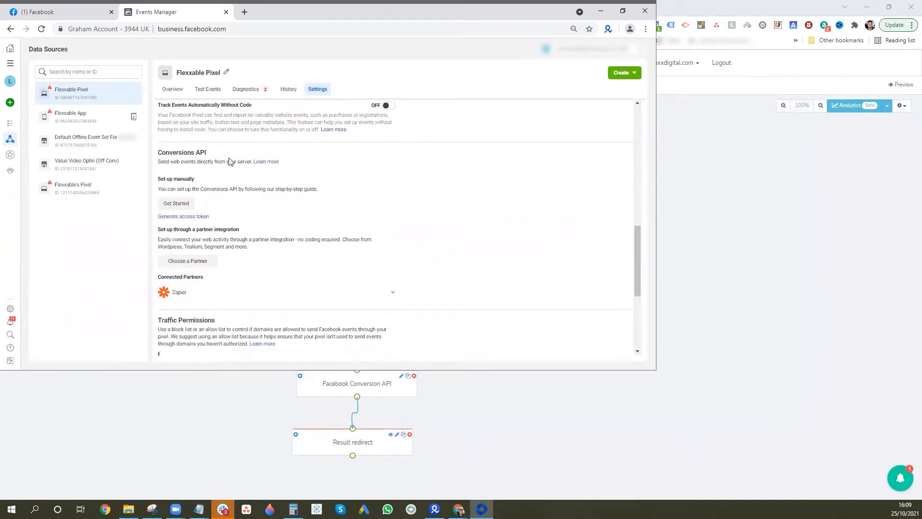
left_click(184, 217)
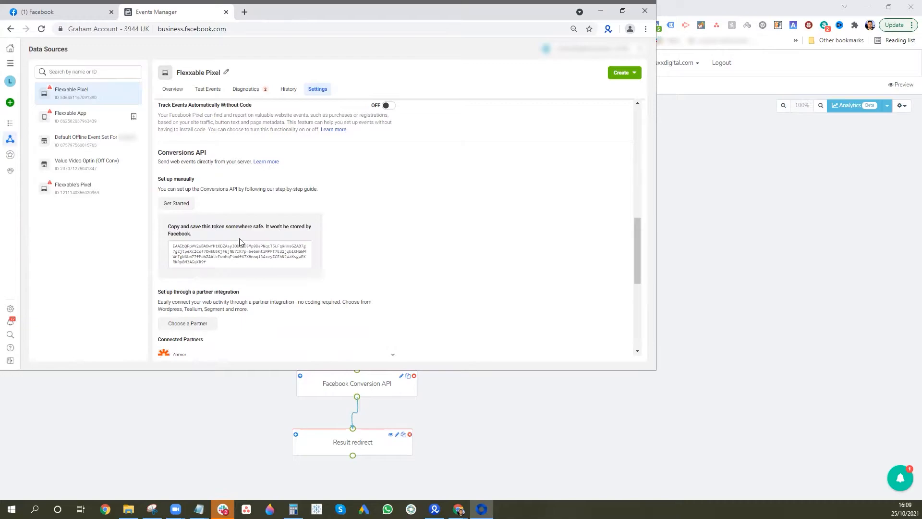
left_click(241, 255)
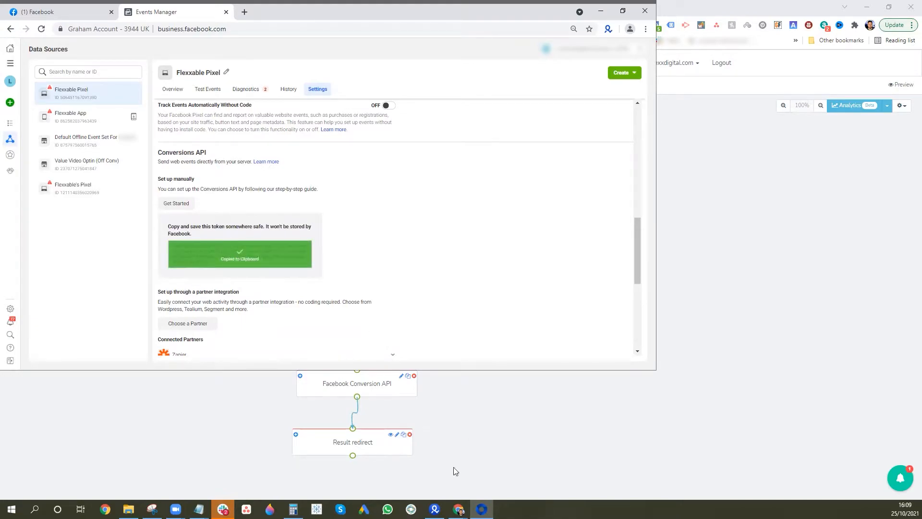
Paste the access token into the note, add a line reading "Lead" with quotes, then hide Notepad
mouse_move(198, 508)
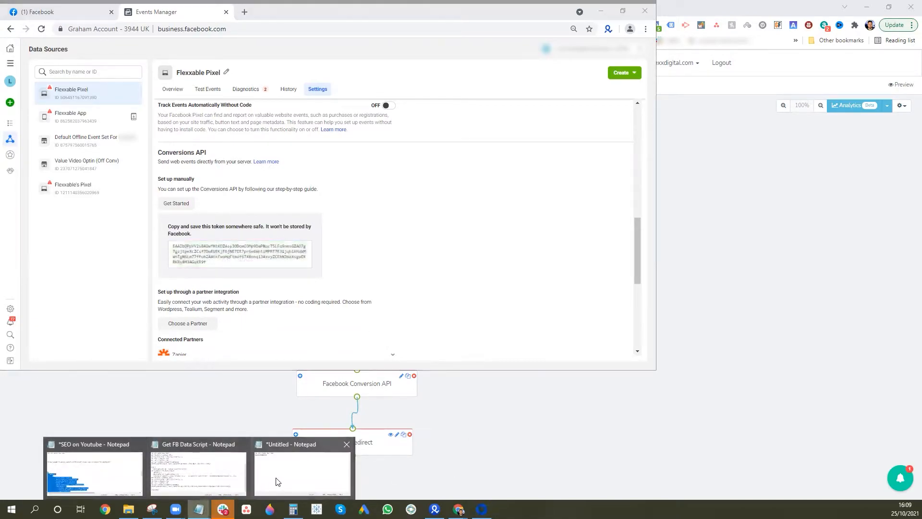
left_click(307, 468)
key("ctrl+v")
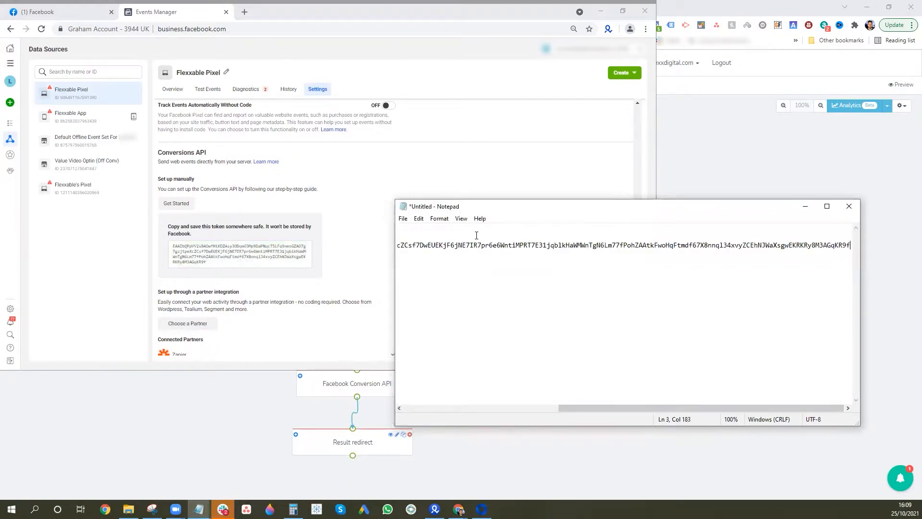
key("Return")
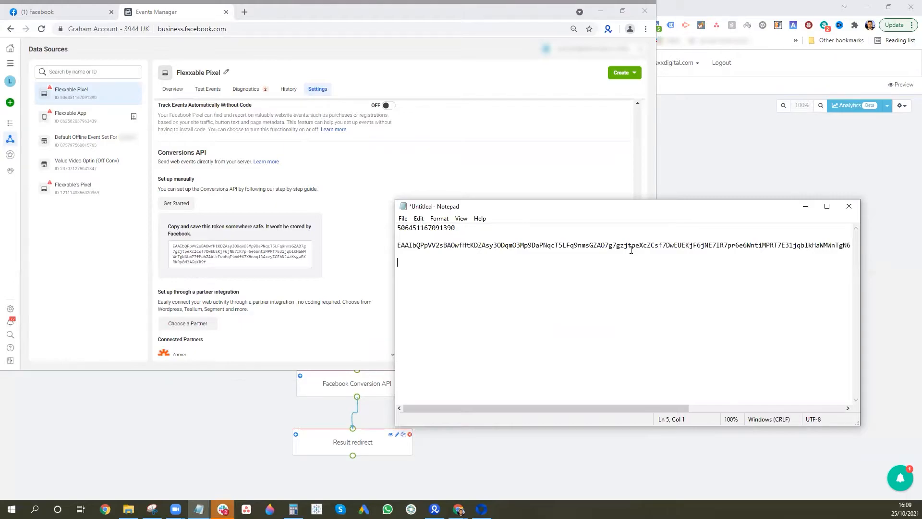
type("Lead\"")
key("Left")
key("Left")
type("\"")
key("Right")
left_click(806, 209)
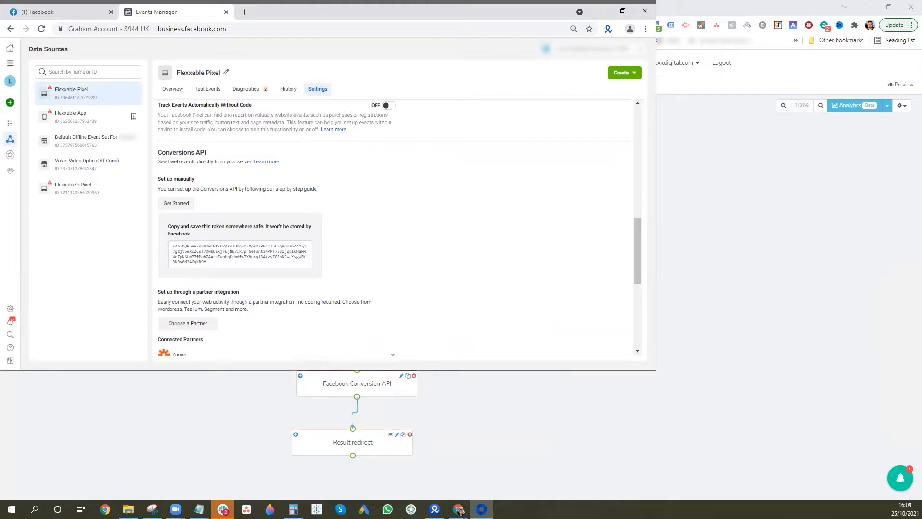
Back in LeadsHook, open the Information Already Captured node and check its fbclid field label
left_click(749, 126)
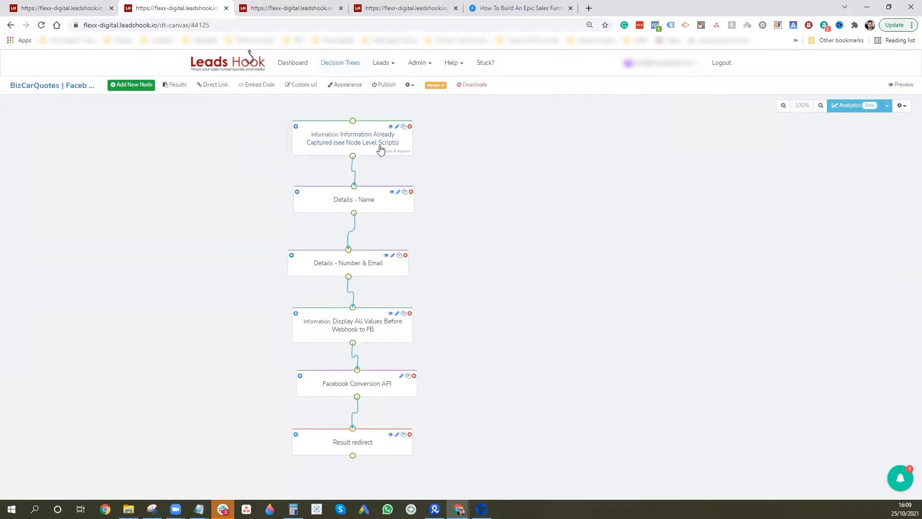
left_click(365, 146)
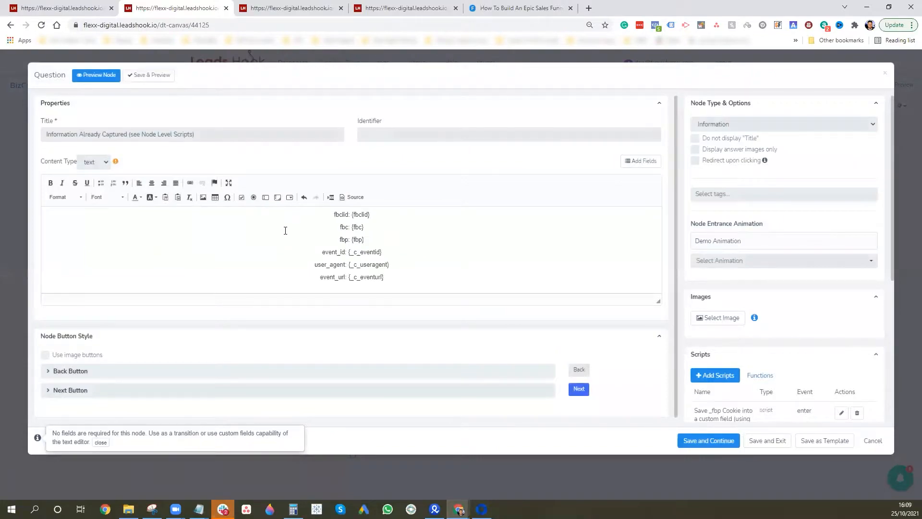
mouse_move(333, 214)
left_mouse_down()
mouse_move(370, 225)
mouse_move(330, 213)
left_mouse_up()
left_click(331, 214)
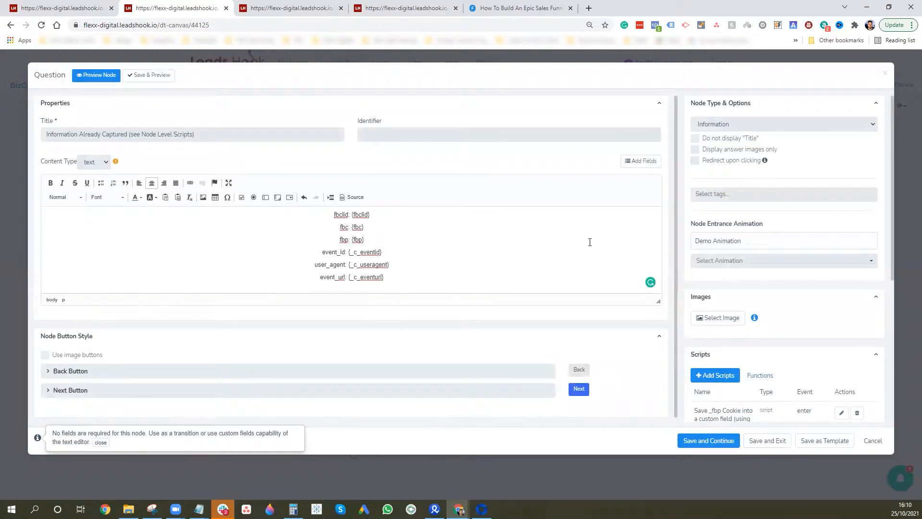
Scroll to the node's Scripts list and open the 'Save _fbp Cookie into a custom field' script
scroll(557, 267, "down", 1)
scroll(557, 266, "down", 1)
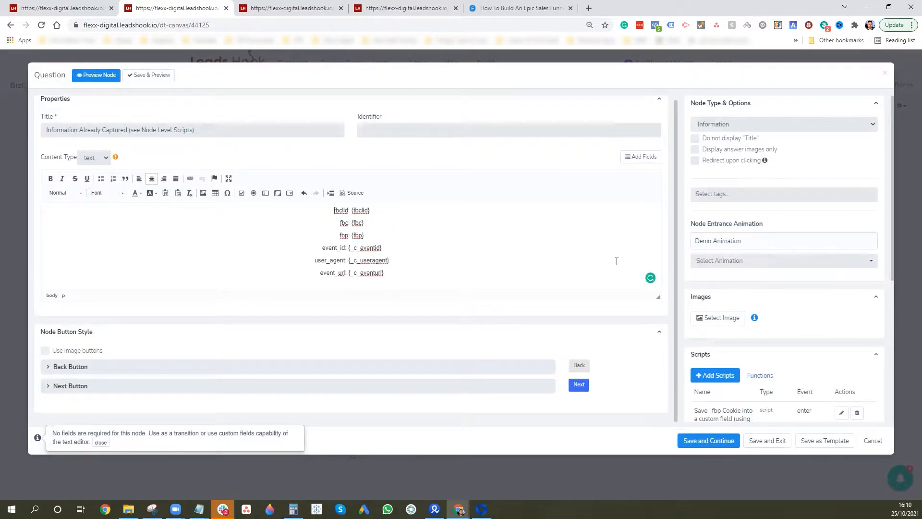
scroll(763, 319, "down", 3)
scroll(763, 318, "down", 1)
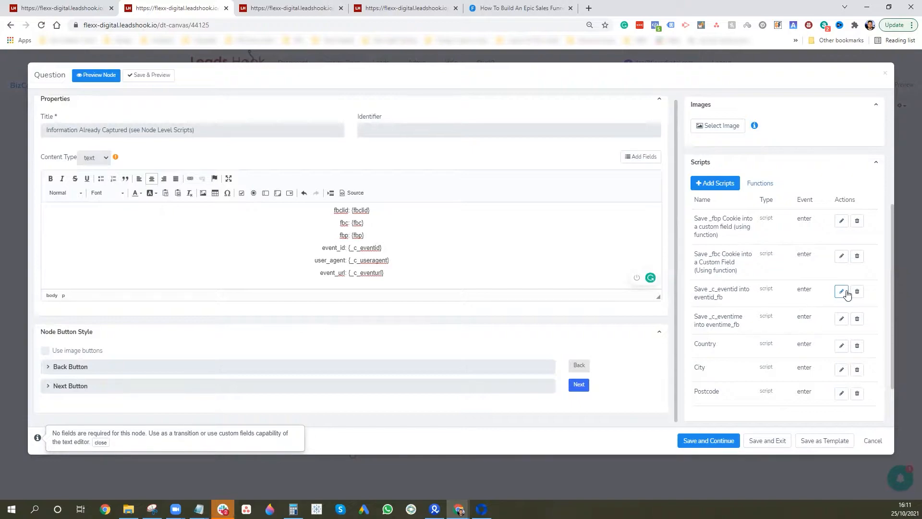
left_click(842, 222)
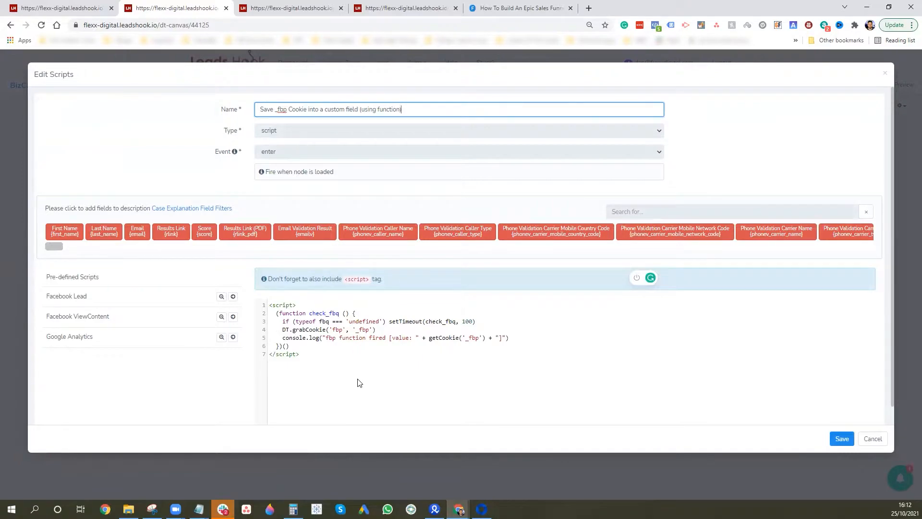
left_click(885, 73)
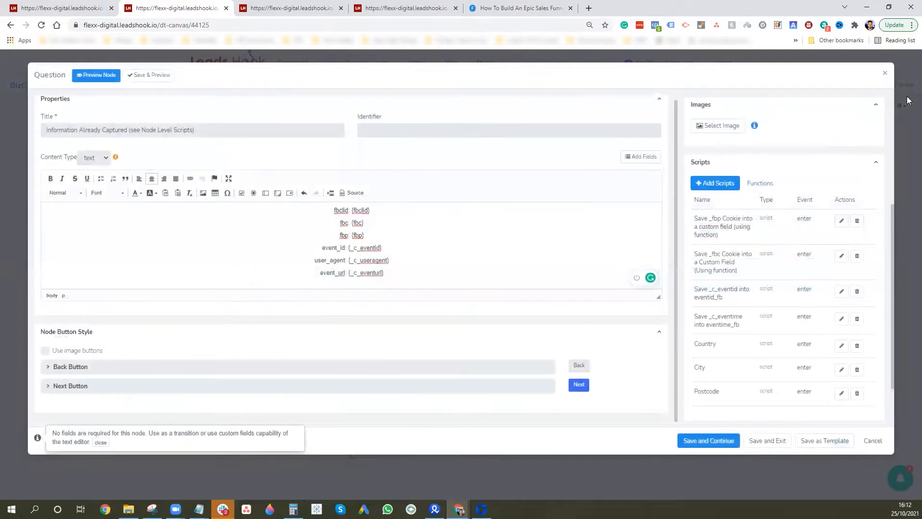
left_click(841, 291)
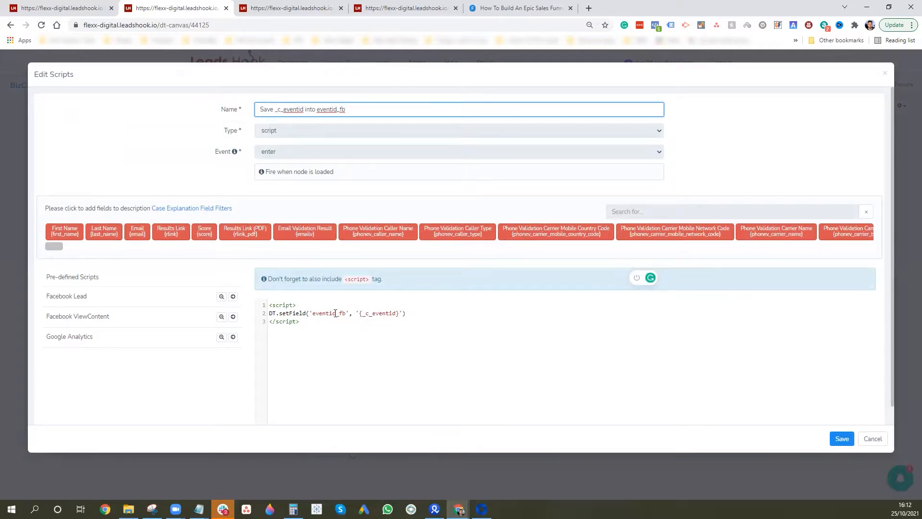
left_click(885, 73)
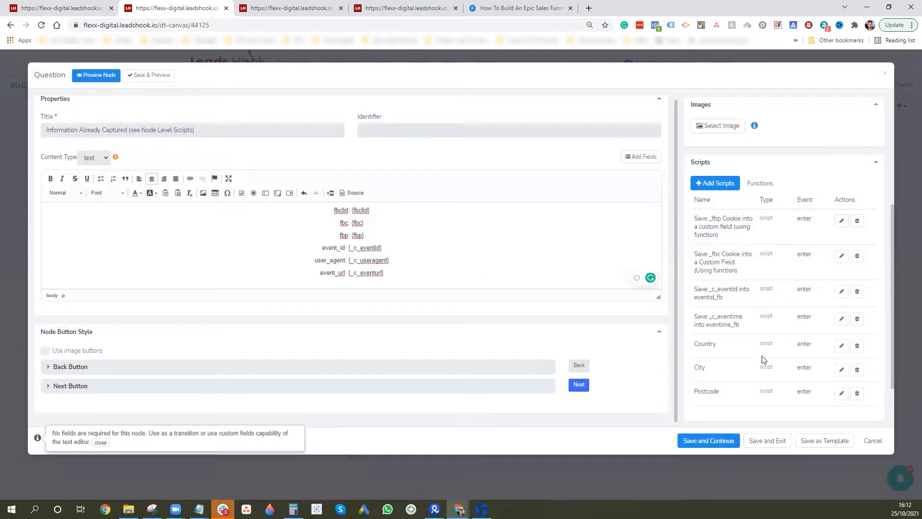
scroll(763, 359, "down", 2)
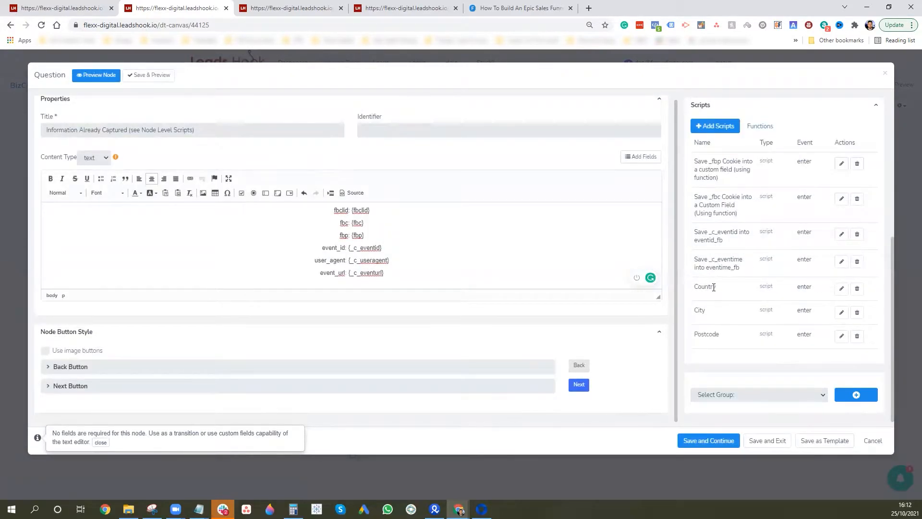
Inspect the Country script without changes, then save the node and return to the tree
left_click(841, 288)
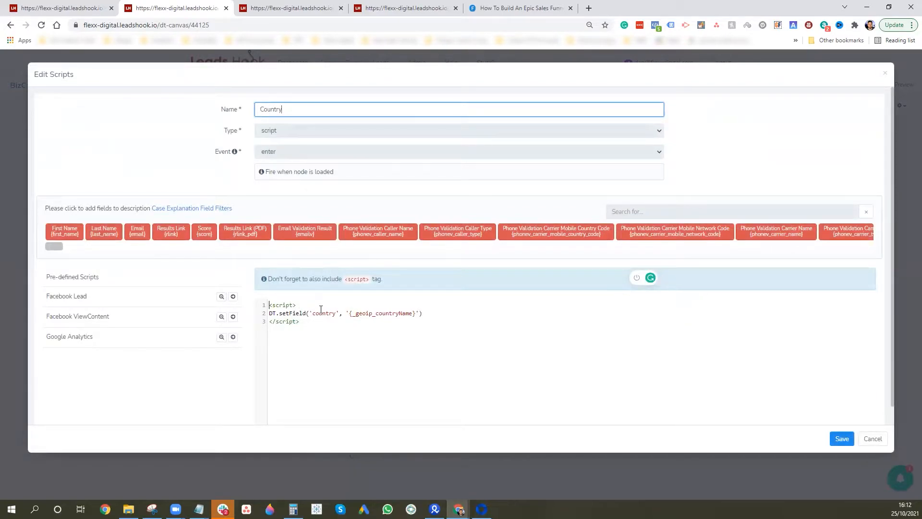
left_click(885, 74)
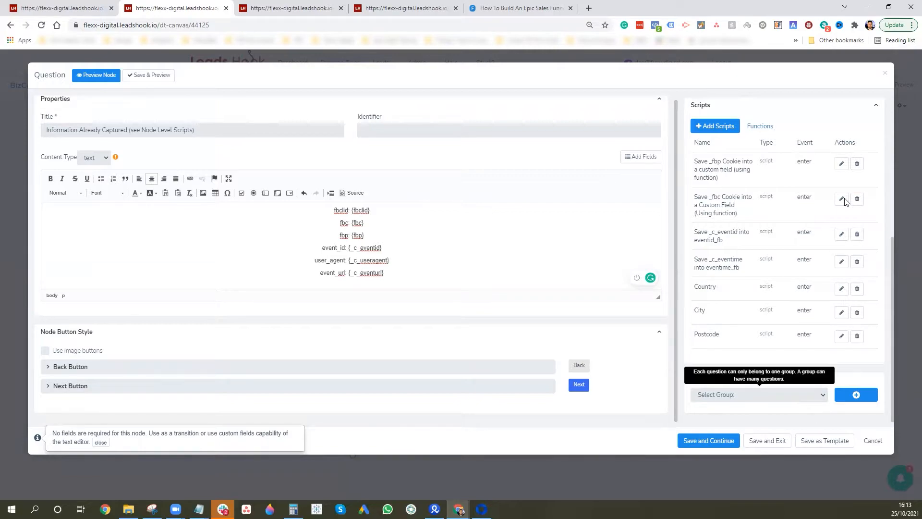
left_click(768, 441)
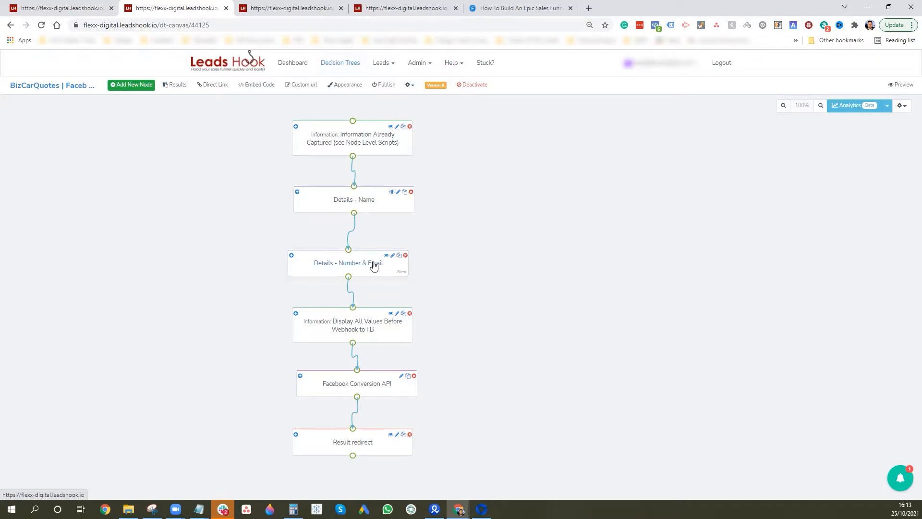
Check the Details - Name form unchanged, then open the Display All Values Before Webhook to FB node
left_click(373, 203)
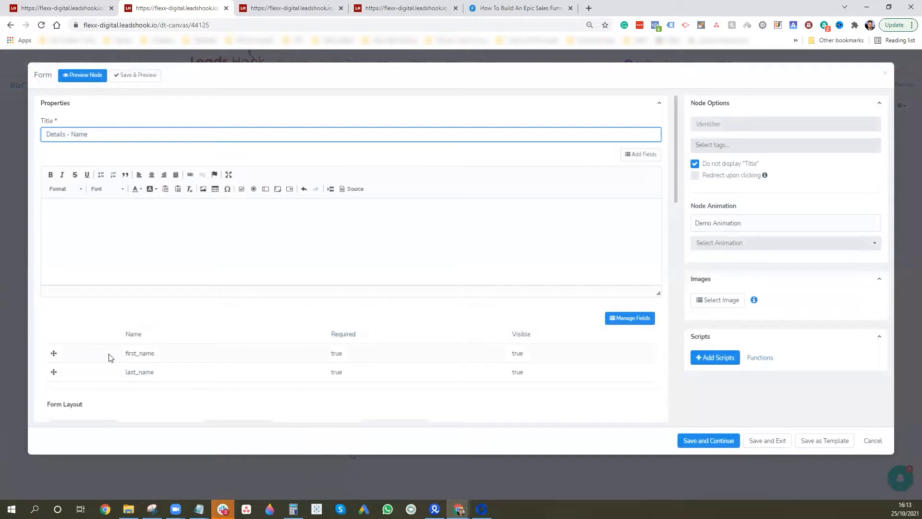
left_click(884, 75)
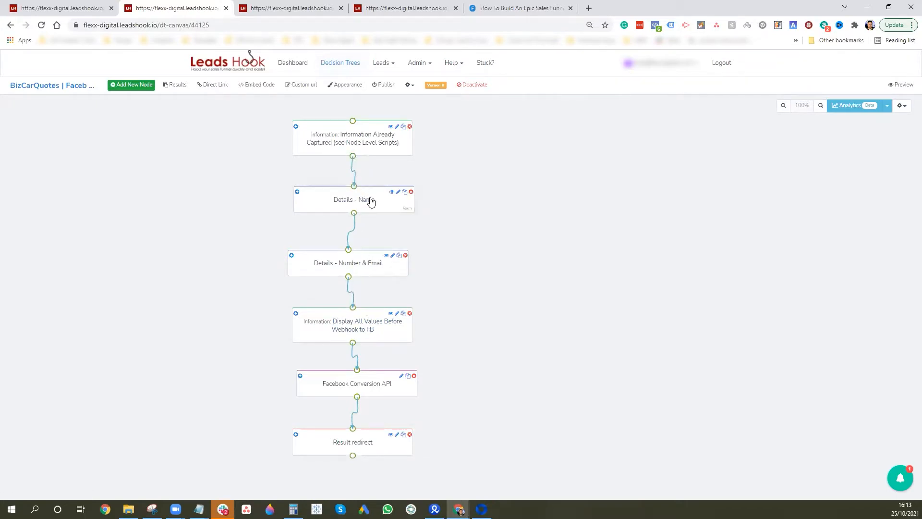
left_click(369, 331)
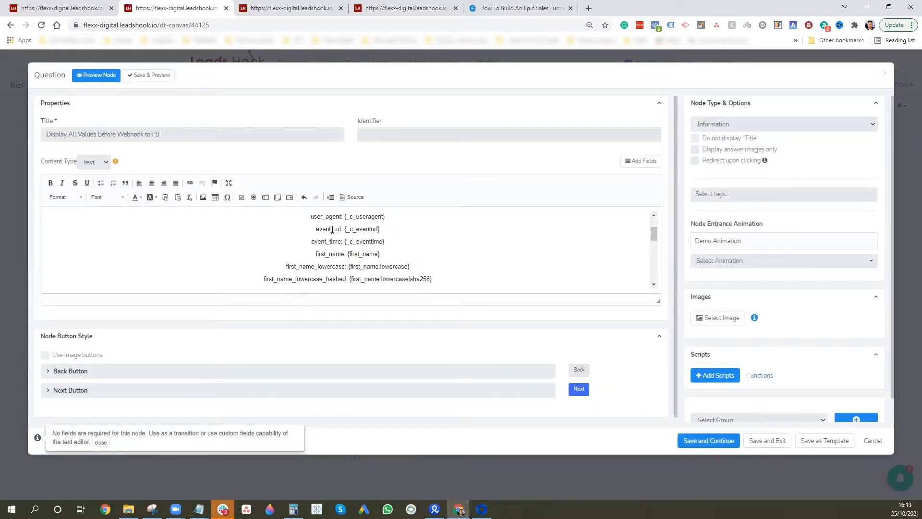
Review the first_name_lowercase and first_name_lowercase_hashed value lines in the node text
scroll(329, 245, "down", 1)
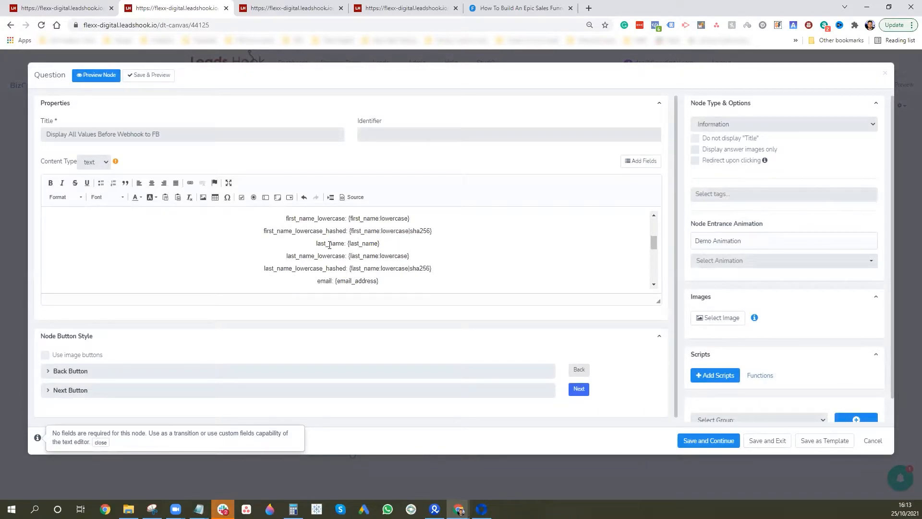
scroll(329, 245, "up", 1)
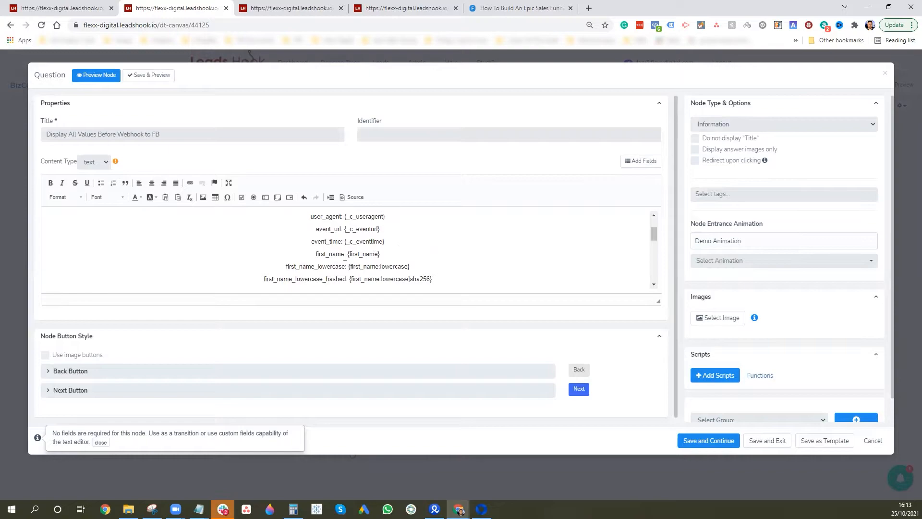
left_click_drag(432, 279, 284, 250)
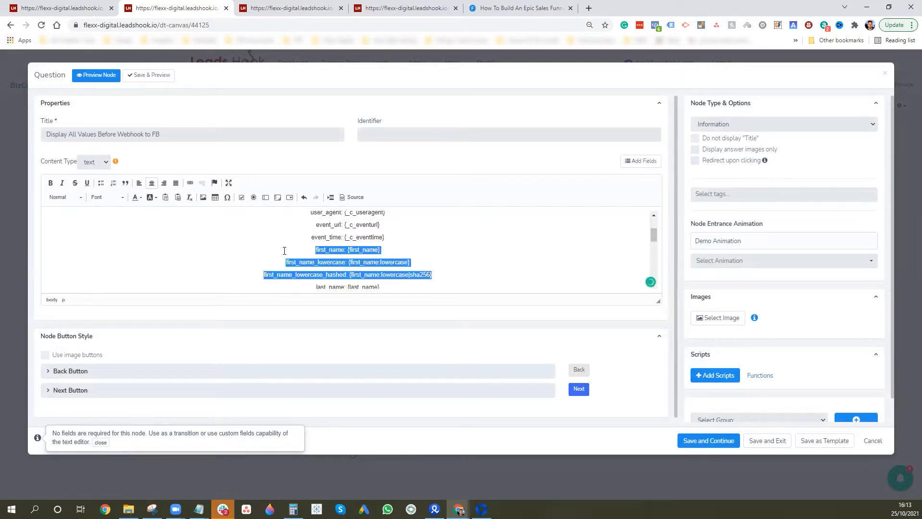
left_click(350, 249)
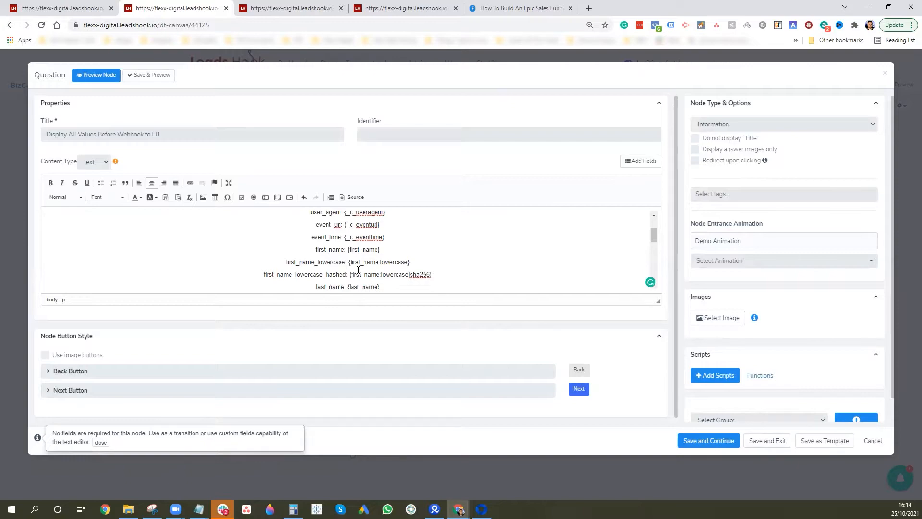
Rename the city line's country_hashed label to city_hashed
scroll(364, 257, "down", 1)
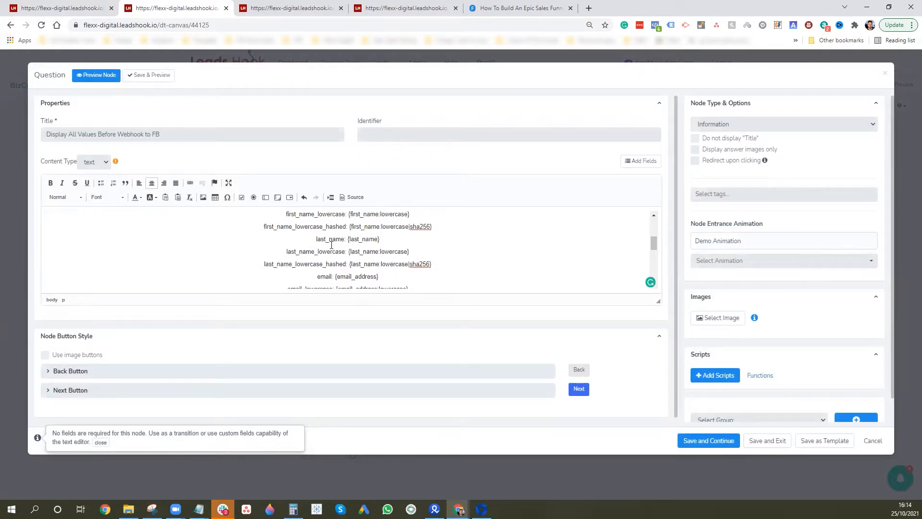
scroll(324, 236, "down", 2)
scroll(349, 221, "up", 1)
scroll(371, 246, "down", 2)
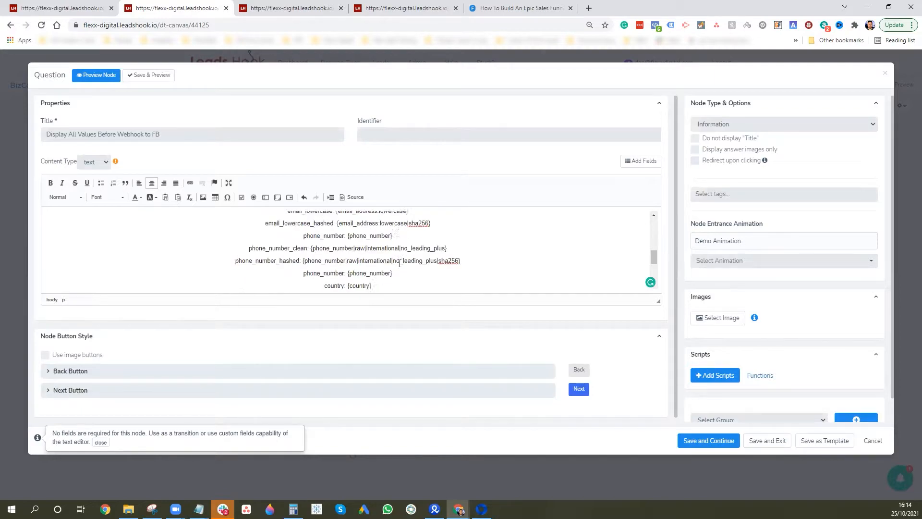
scroll(329, 250, "down", 2)
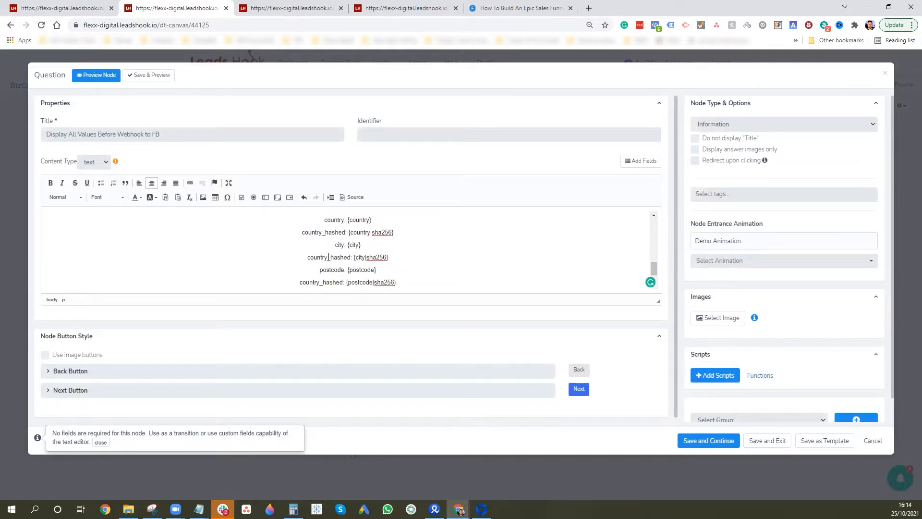
left_click(328, 257)
key("BackSpace")
key("BackSpace")
key("BackSpace")
key("BackSpace")
key("BackSpace")
key("BackSpace")
type("ity")
Rename the last hashed label to postcode_hashed and save the display node
left_click(317, 282)
key("BackSpace")
key("BackSpace")
key("BackSpace")
key("BackSpace")
key("BackSpace")
key("BackSpace")
key("BackSpace")
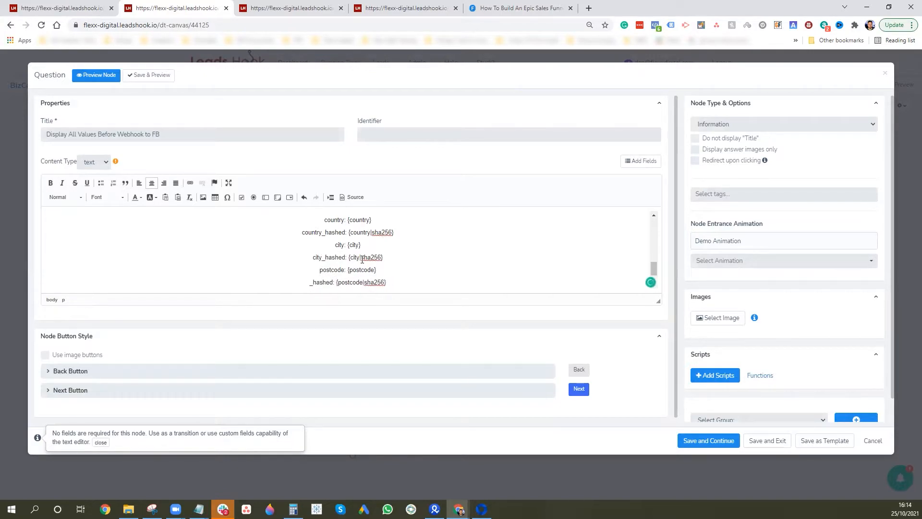
type("Postcode")
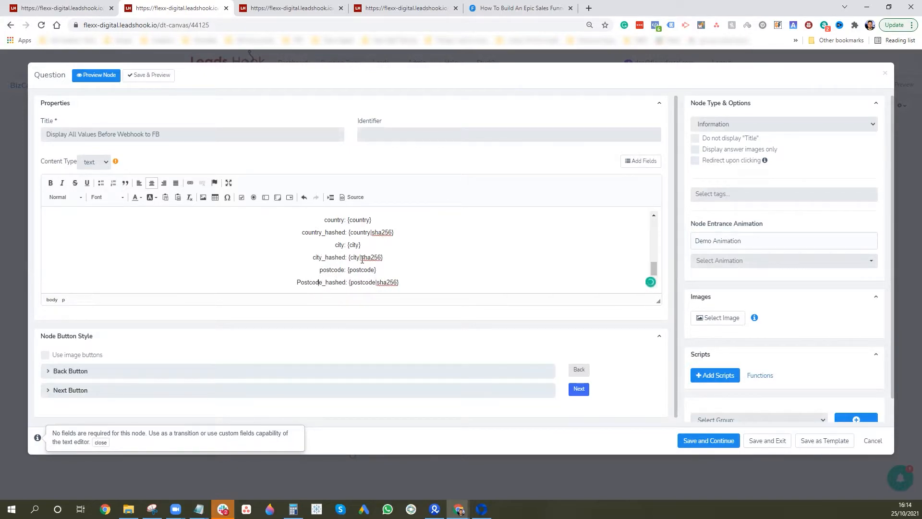
key("BackSpace")
type("p")
scroll(399, 253, "down", 1)
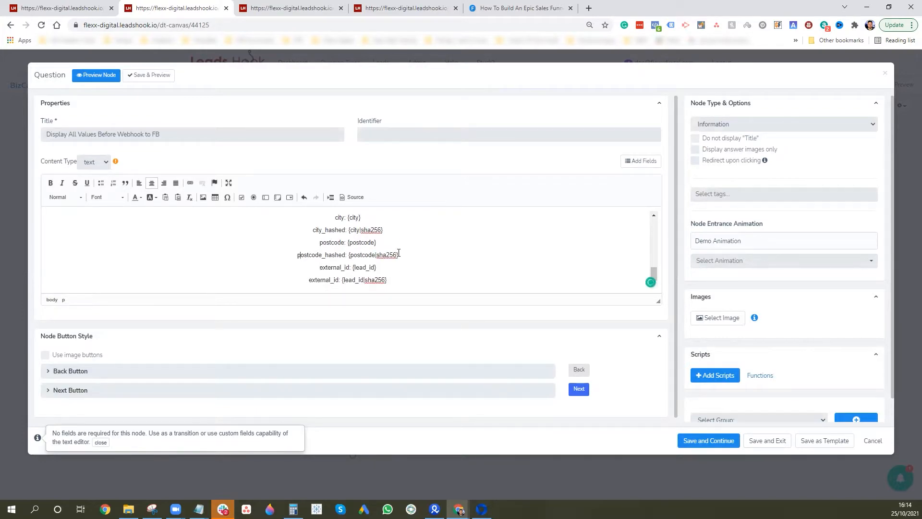
scroll(377, 263, "down", 1)
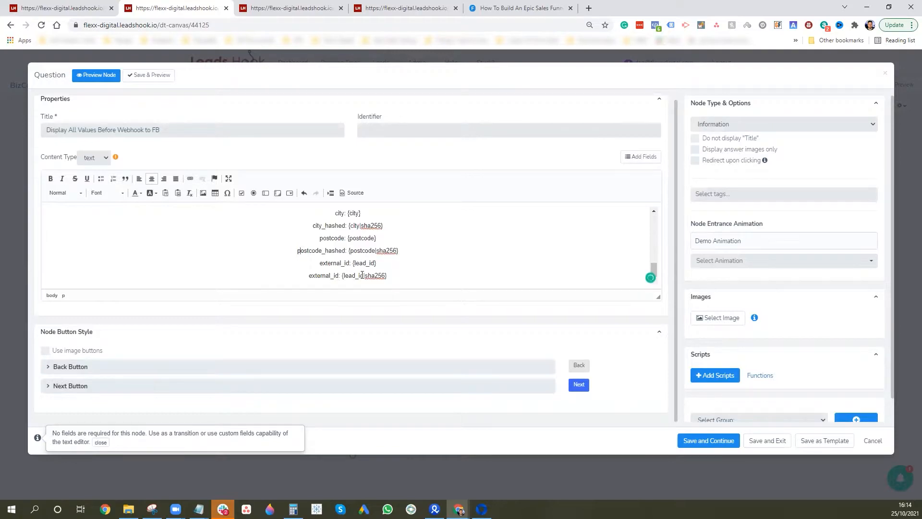
scroll(835, 319, "down", 1)
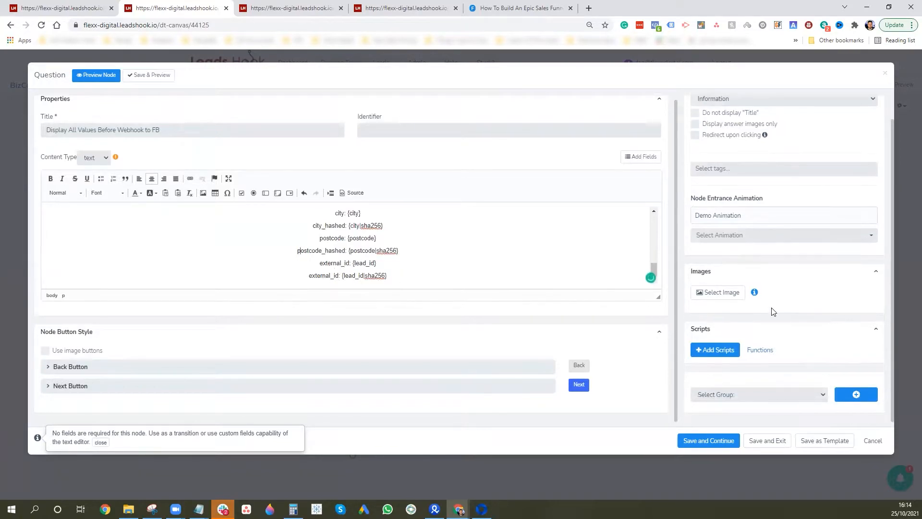
scroll(585, 287, "up", 8)
left_click(770, 439)
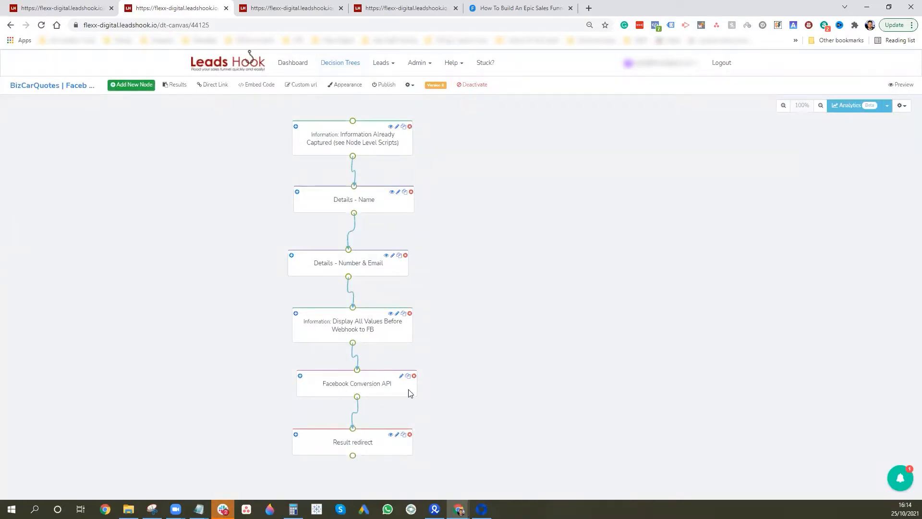
Open the Webhook dialog of the Facebook Conversion API node on the tree canvas
left_click(375, 389)
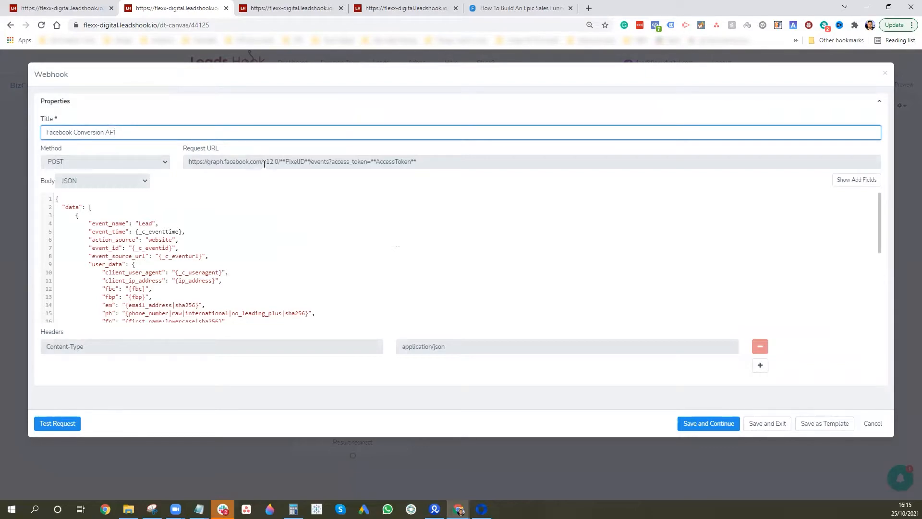
left_click_drag(310, 161, 283, 164)
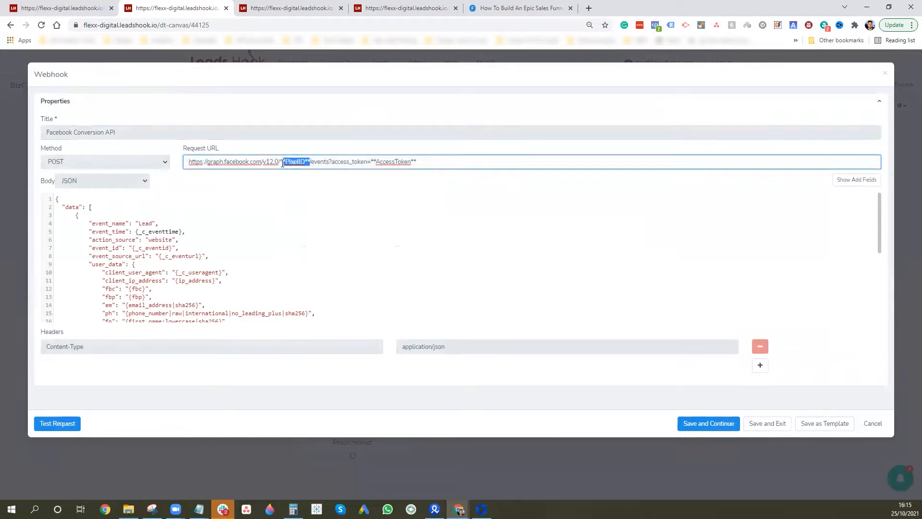
left_click_drag(417, 161, 374, 161)
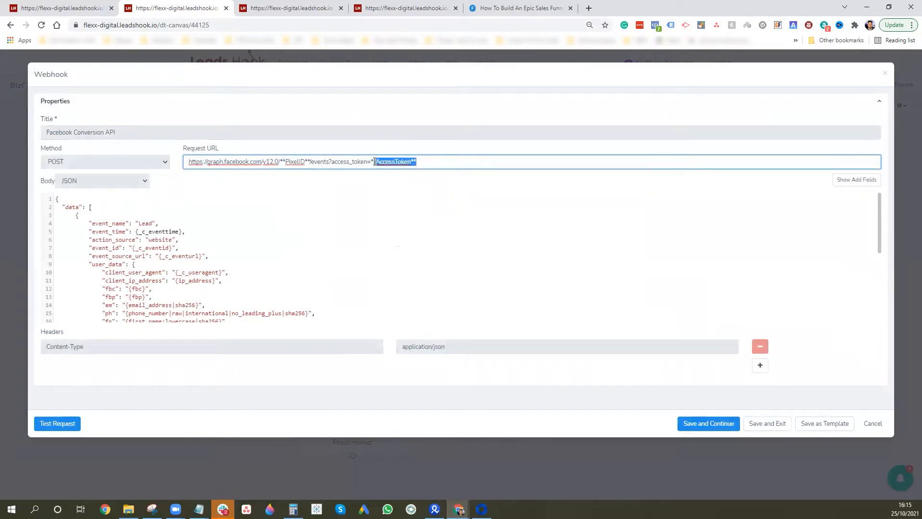
mouse_move(198, 508)
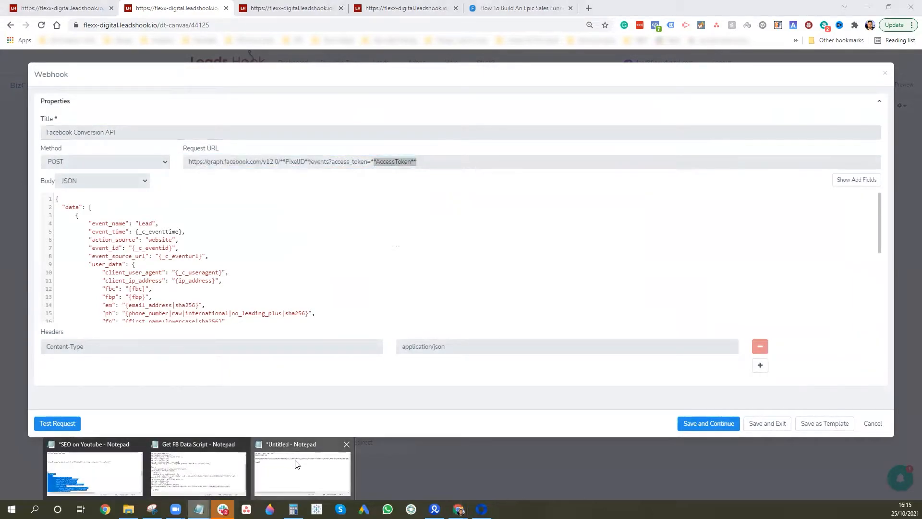
left_click(307, 475)
left_click_drag(471, 229, 384, 227)
key("ctrl+c")
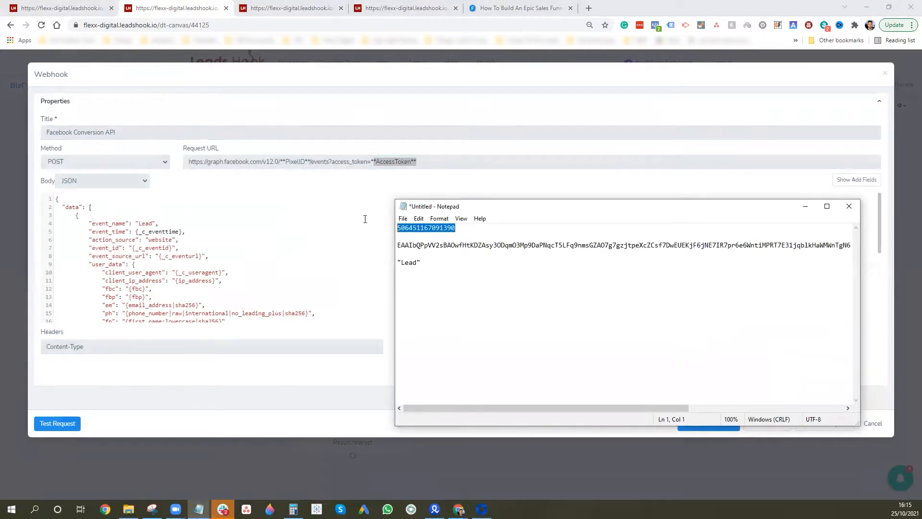
left_click(308, 162)
left_click_drag(309, 161, 282, 163)
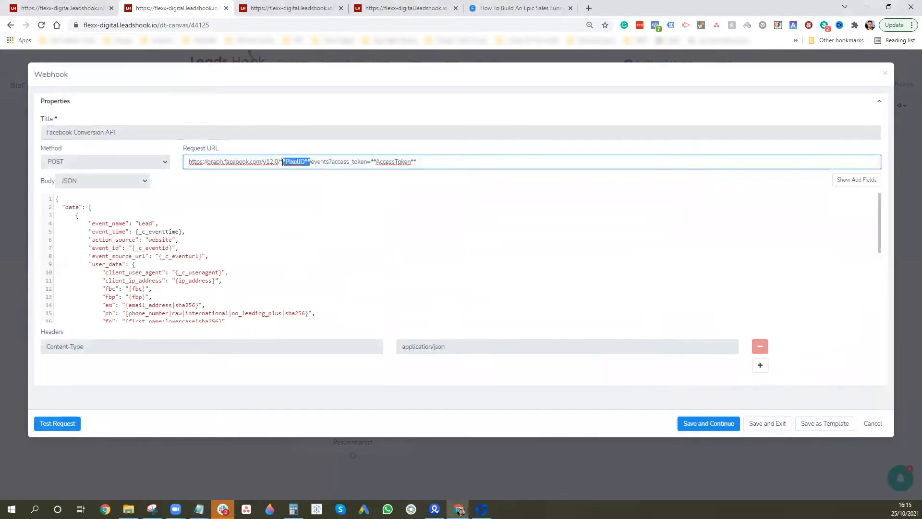
key("ctrl+v")
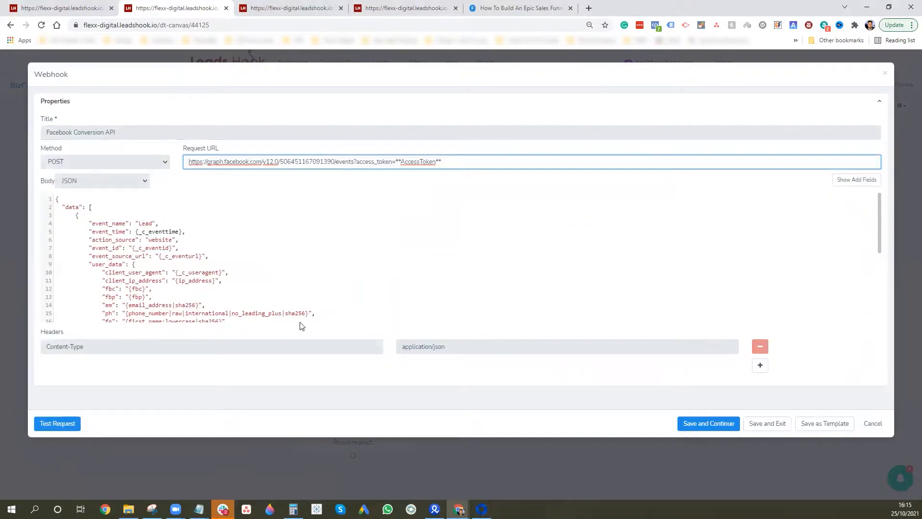
mouse_move(199, 509)
left_click(298, 473)
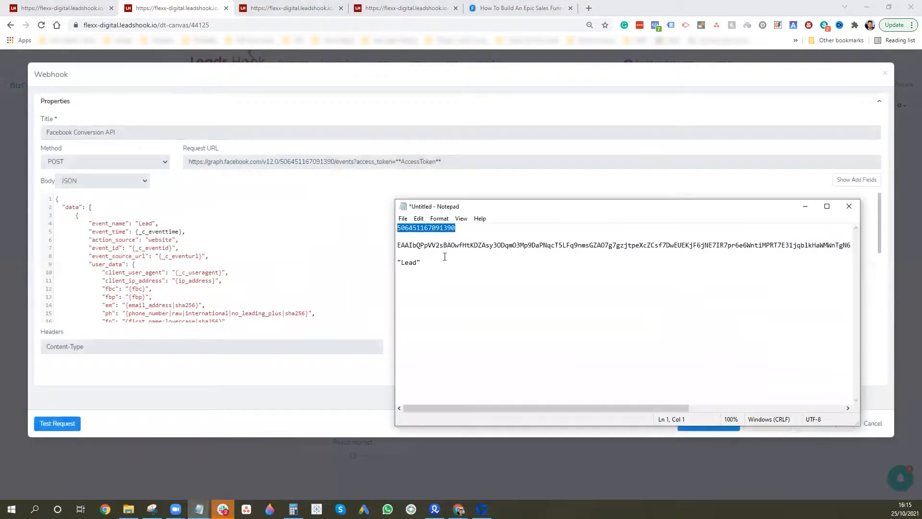
left_click_drag(404, 250, 907, 252)
key("shift+Down")
key("shift+Down")
key("ctrl+c")
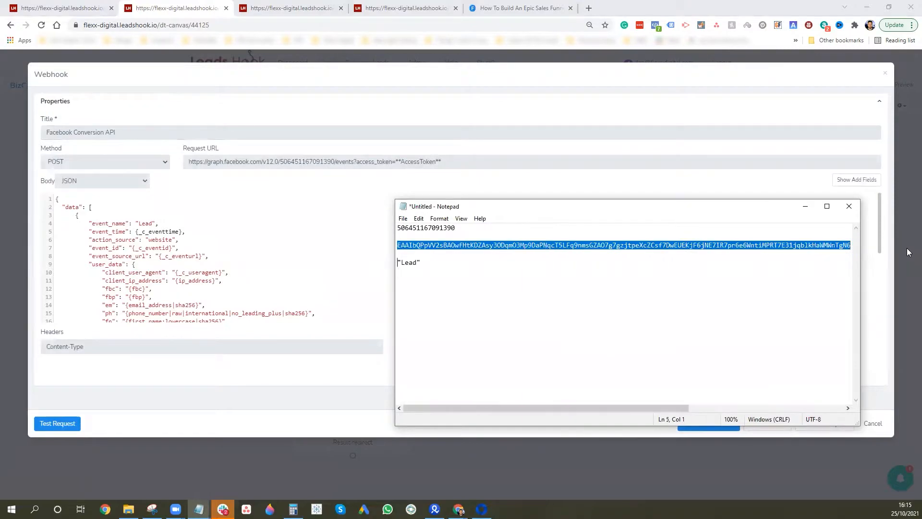
key("shift+Up")
key("shift+Up")
key("shift+Down")
left_click_drag(447, 161, 396, 163)
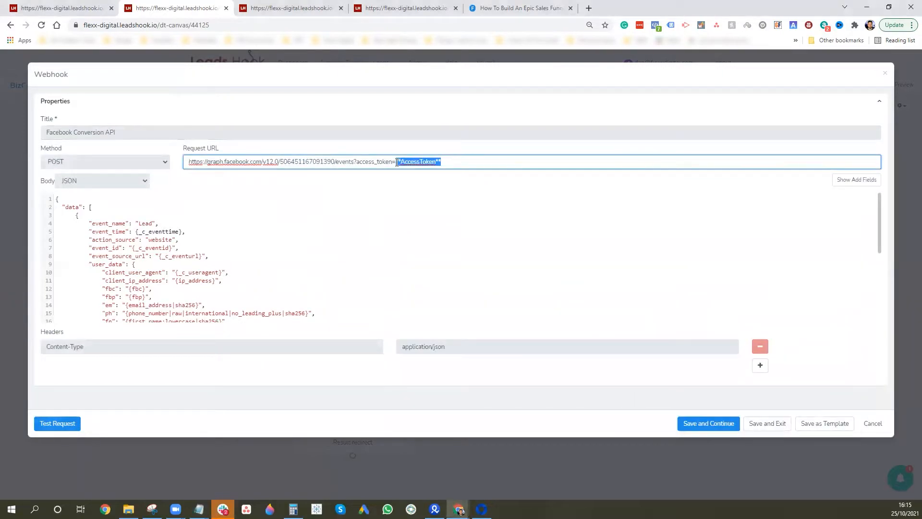
key("ctrl+v")
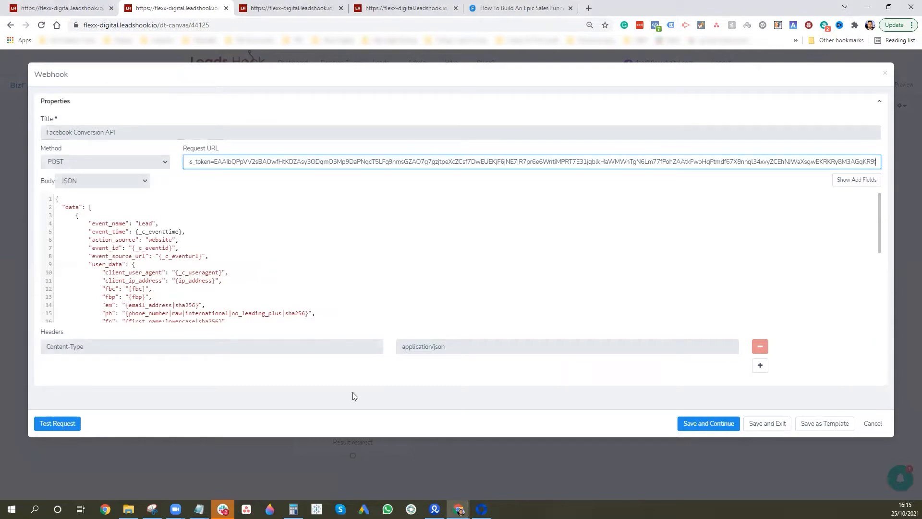
left_click(199, 509)
left_click(302, 473)
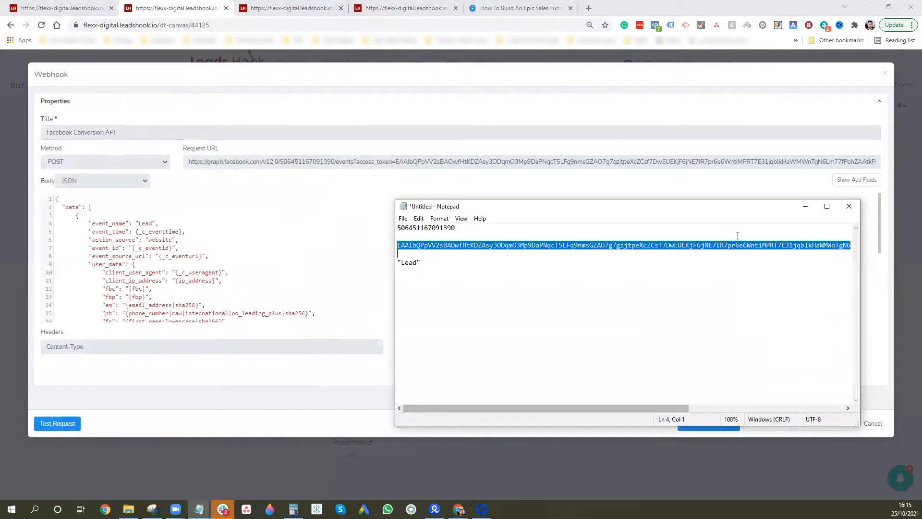
left_click(743, 245)
key("Right")
key("Right")
key("Right")
key("Right")
key("Right")
key("Right")
key("Right")
key("Right")
key("Right")
key("Right")
key("Right")
key("Right")
key("Right")
key("Right")
key("Right")
key("Right")
key("Right")
key("Right")
key("Right")
key("Right")
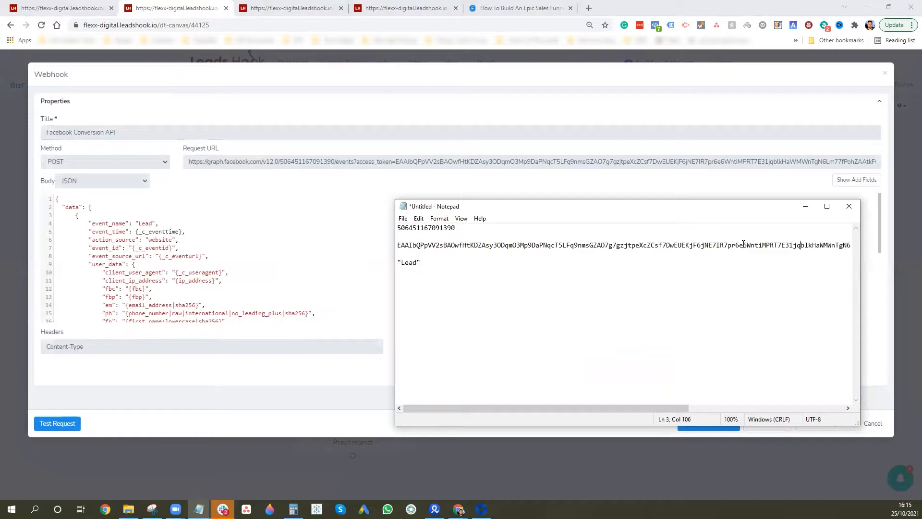
key("Right")
key("Right")
key("Right")
key("Right")
key("Right")
key("Right")
key("Right")
key("Right")
key("Right")
key("Right")
key("Right")
key("Right")
key("Right")
key("Right")
key("Right")
key("Right")
key("Right")
key("Right")
key("Right")
key("Right")
key("Left")
key("Left")
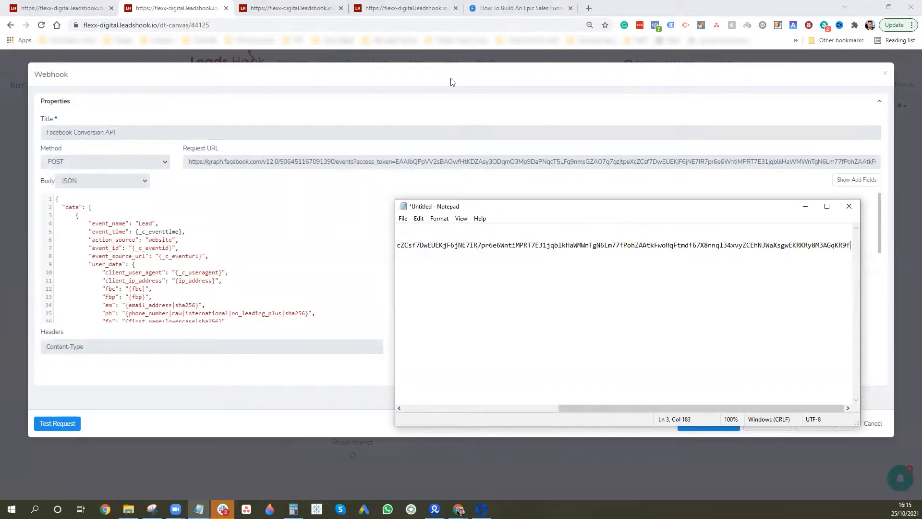
left_click(177, 264)
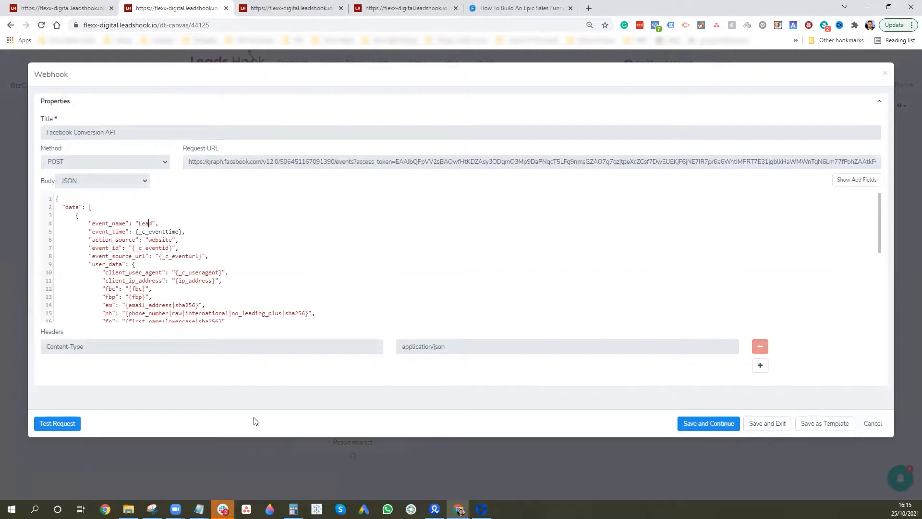
left_click(198, 509)
left_click(270, 481)
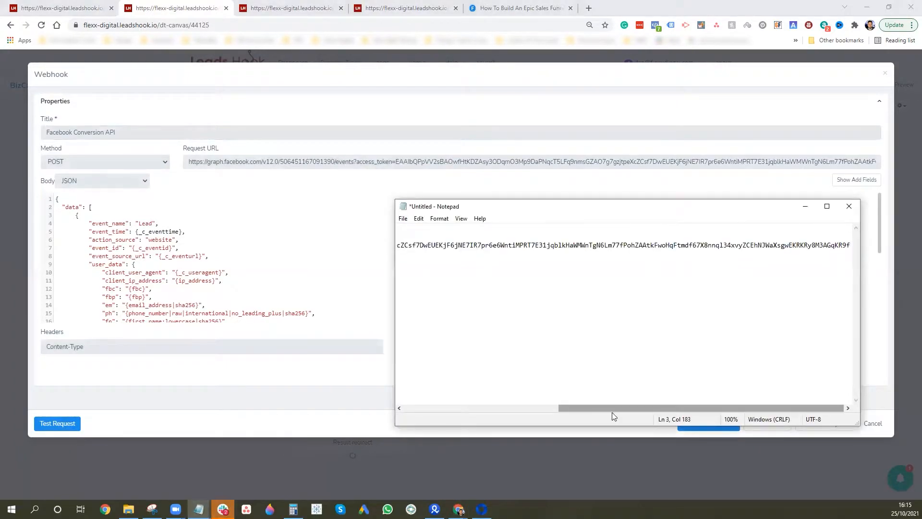
left_click_drag(612, 409, 458, 413)
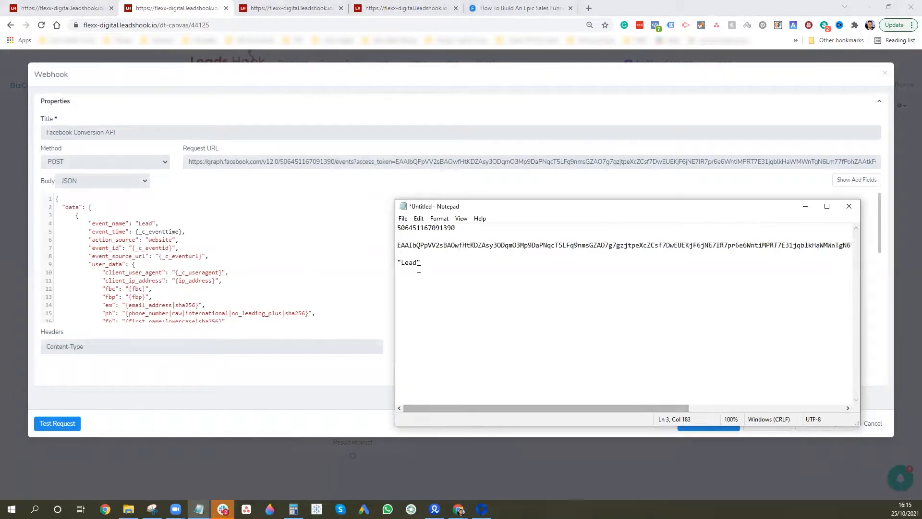
left_click(805, 206)
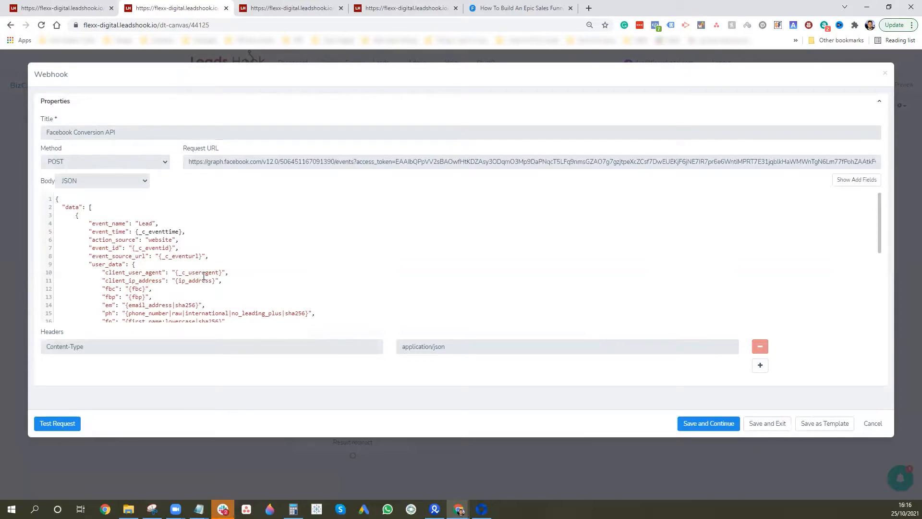
scroll(259, 264, "down", 3)
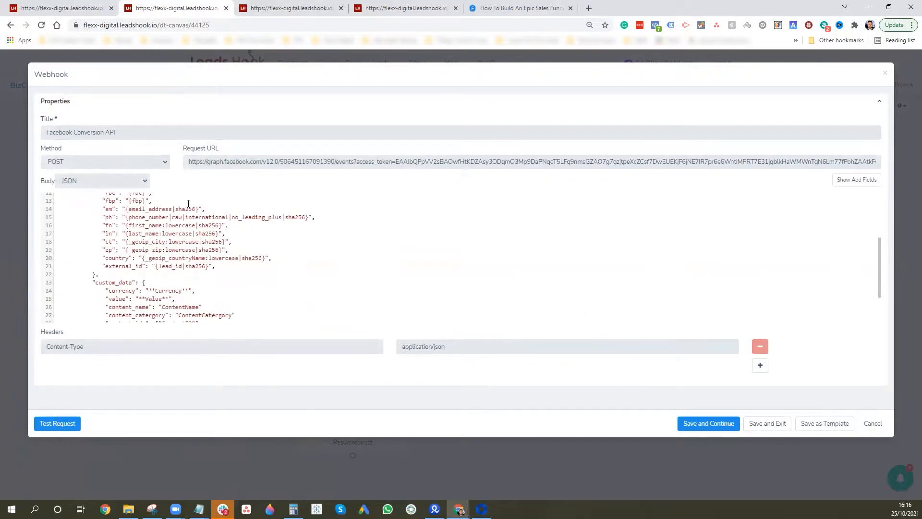
scroll(145, 246, "up", 1)
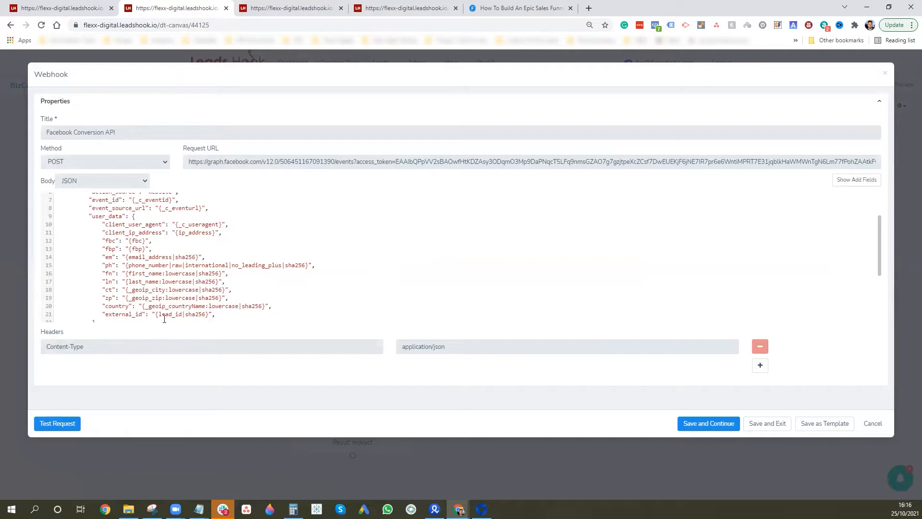
scroll(195, 248, "down", 1)
scroll(181, 265, "down", 1)
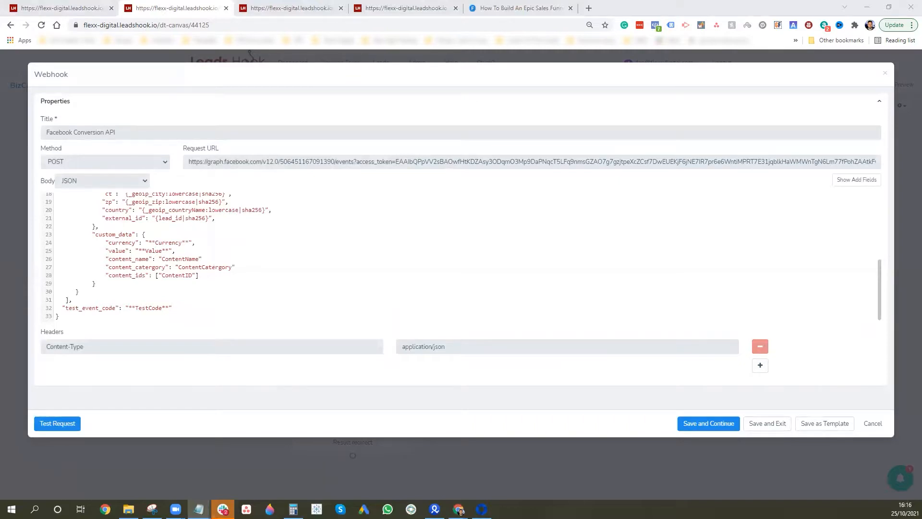
left_click(201, 242)
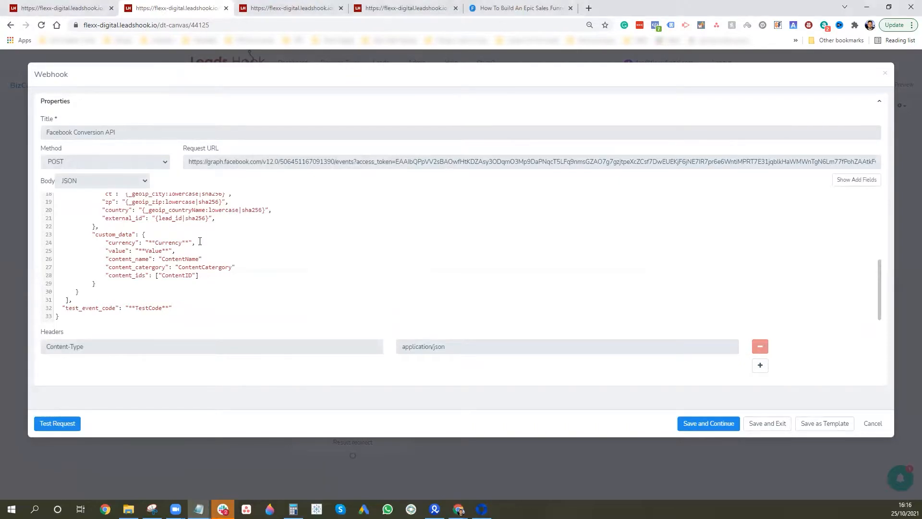
Replace the Currency and Value placeholders with GBP and 20.00
key("BackSpace")
key("BackSpace")
key("BackSpace")
key("BackSpace")
key("BackSpace")
key("BackSpace")
key("BackSpace")
key("BackSpace")
key("BackSpace")
key("BackSpace")
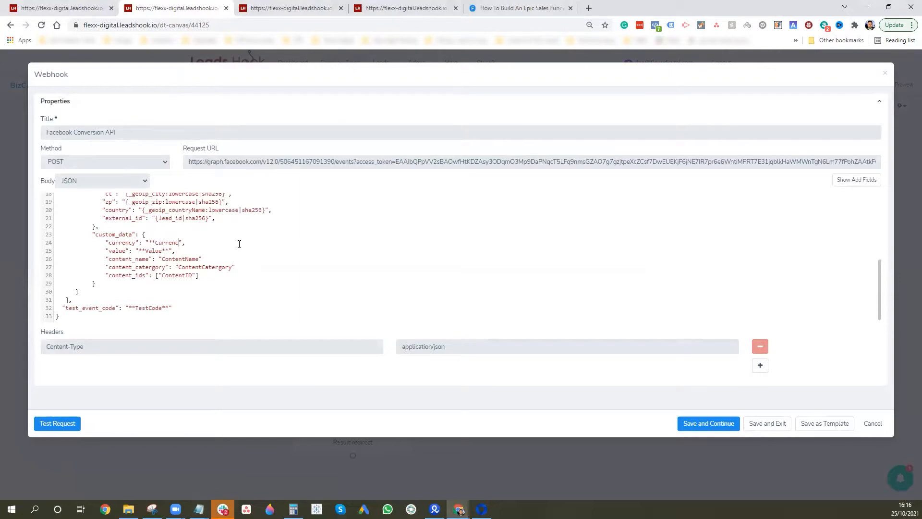
key("BackSpace")
type("GBP")
key("Down")
key("Right")
key("Right")
key("Right")
key("BackSpace")
key("BackSpace")
key("BackSpace")
key("BackSpace")
key("BackSpace")
key("BackSpace")
key("BackSpace")
key("BackSpace")
key("BackSpace")
type("20.00")
Set the content name to VSLOptin and the content category to Flexxable
left_click(200, 259)
key("BackSpace")
key("BackSpace")
key("BackSpace")
key("BackSpace")
key("BackSpace")
key("BackSpace")
key("BackSpace")
key("BackSpace")
key("BackSpace")
key("BackSpace")
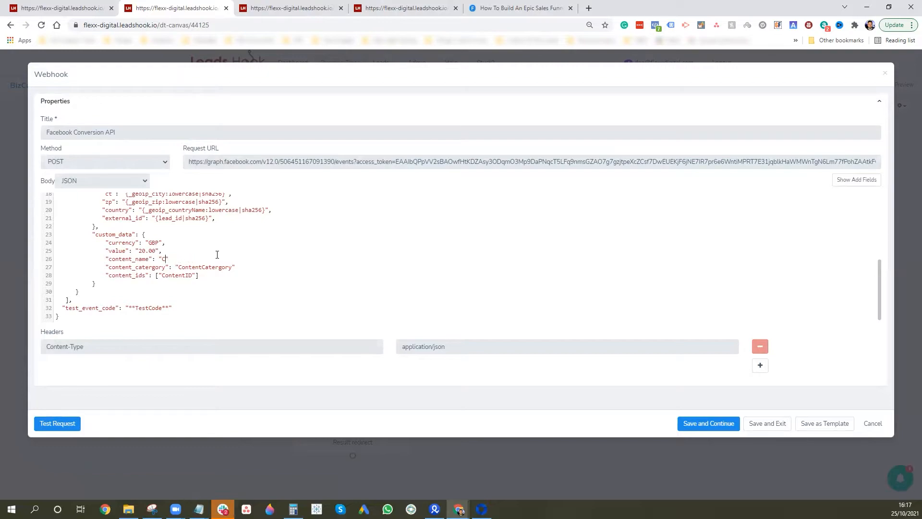
key("BackSpace")
type("VSLOptin")
left_click(233, 267)
key("BackSpace")
key("BackSpace")
key("BackSpace")
key("BackSpace")
key("BackSpace")
key("BackSpace")
key("BackSpace")
key("BackSpace")
key("BackSpace")
key("BackSpace")
key("BackSpace")
key("BackSpace")
key("BackSpace")
key("BackSpace")
key("BackSpace")
key("BackSpace")
type("Flexxable")
key("BackSpace")
Replace the ContentID placeholder with FLX002
double_click(194, 275)
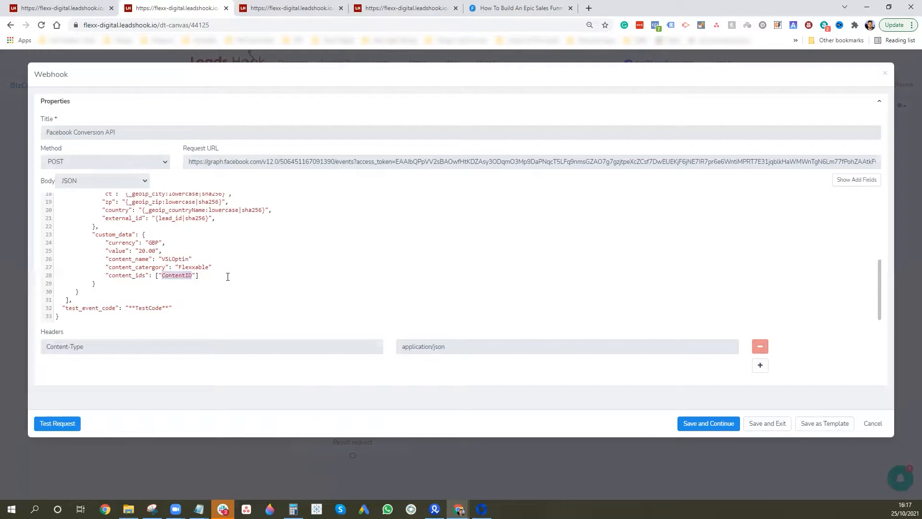
type("FLX002")
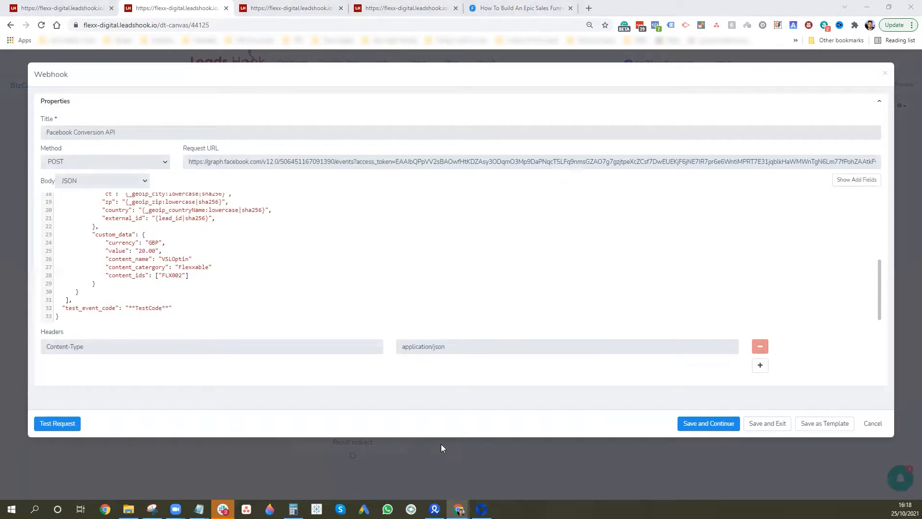
left_click(481, 509)
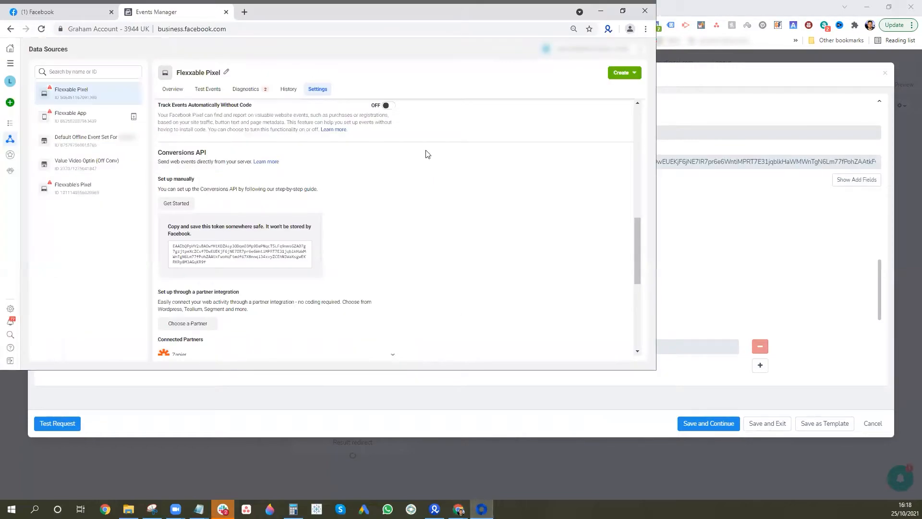
Paste the Flexxable Pixel's Test Events code TEST89055 into the webhook's test_event_code
left_click(208, 90)
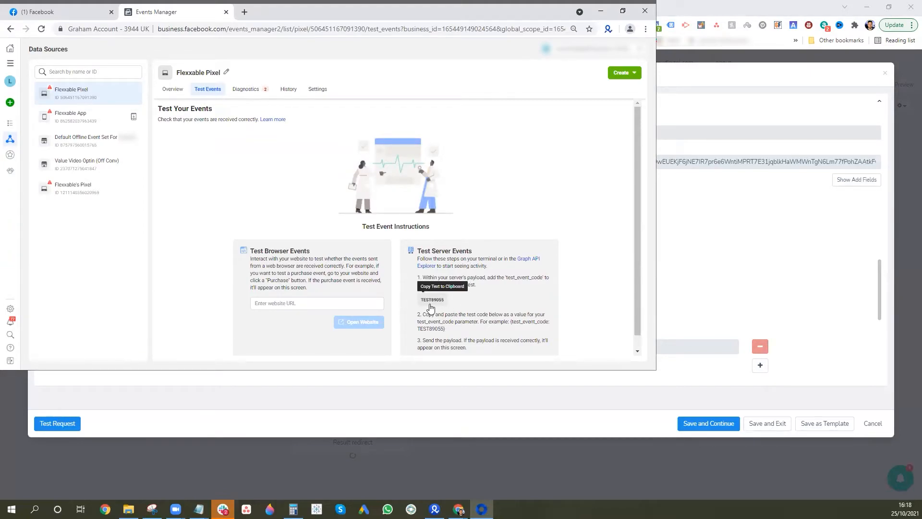
left_click(601, 12)
left_click_drag(169, 308, 130, 307)
type("TEST89055")
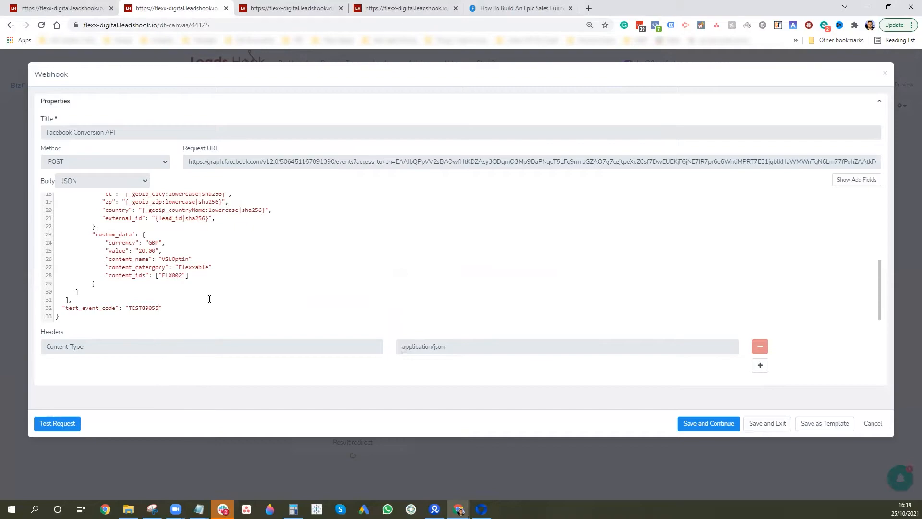
Save and exit the Conversion API webhook, then open the Result redirect node's Results Page editor
scroll(270, 258, "up", 5)
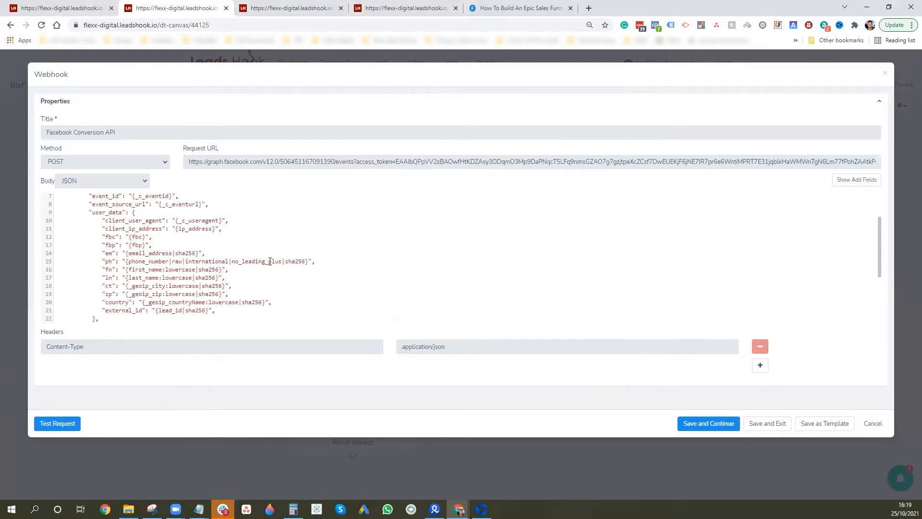
scroll(178, 240, "down", 5)
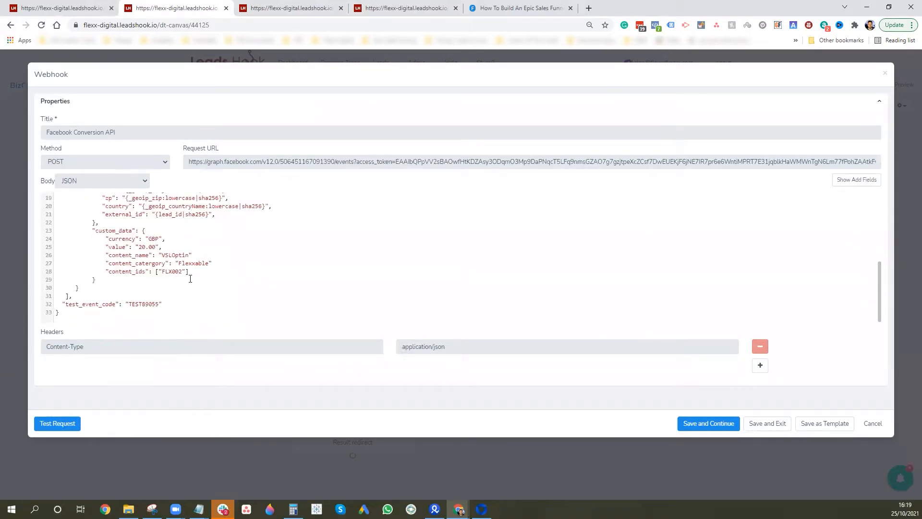
scroll(190, 279, "up", 5)
scroll(194, 274, "down", 4)
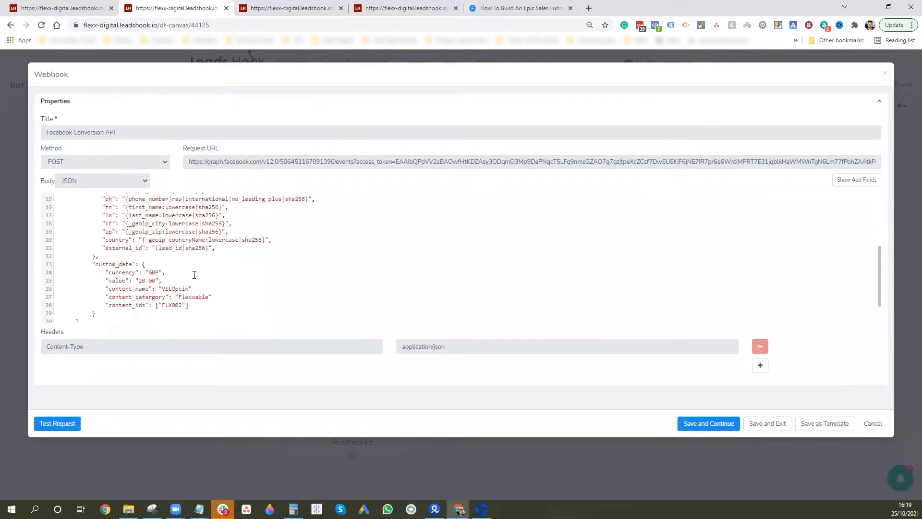
scroll(194, 274, "down", 1)
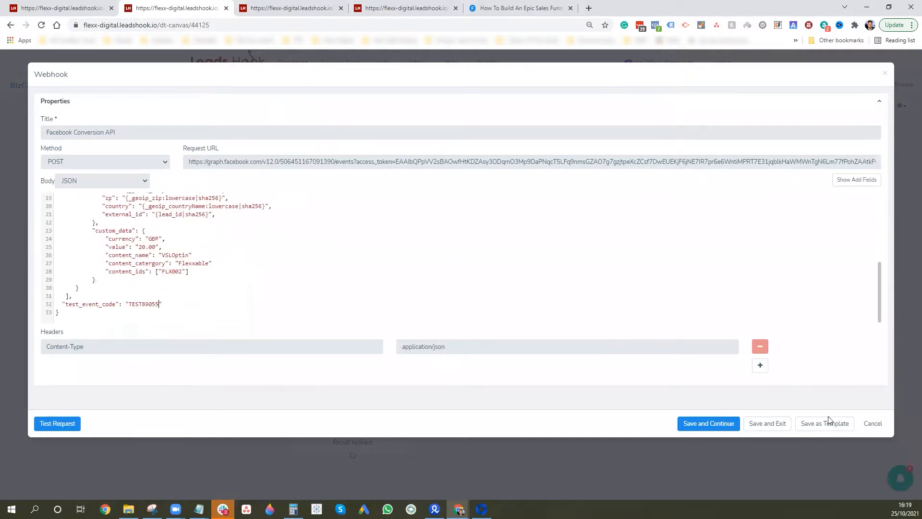
left_click(768, 423)
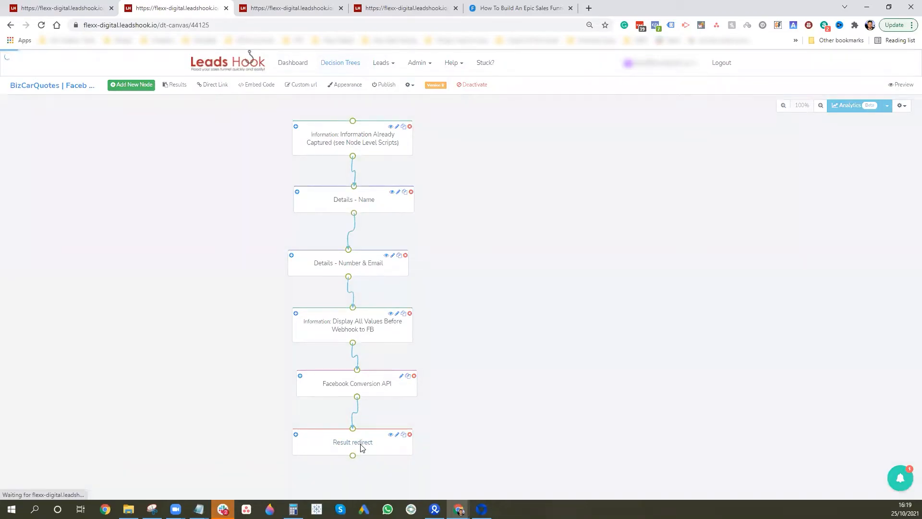
left_click(361, 447)
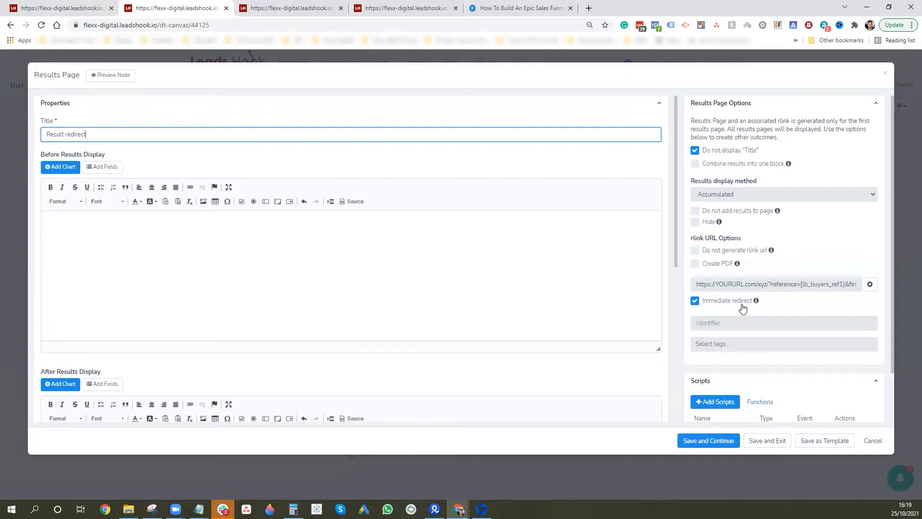
left_click_drag(815, 284, 652, 297)
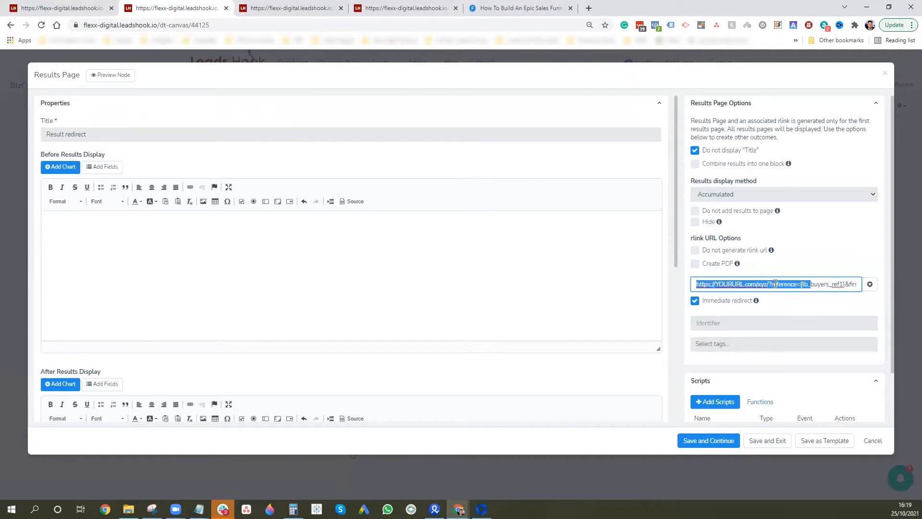
left_click(825, 284)
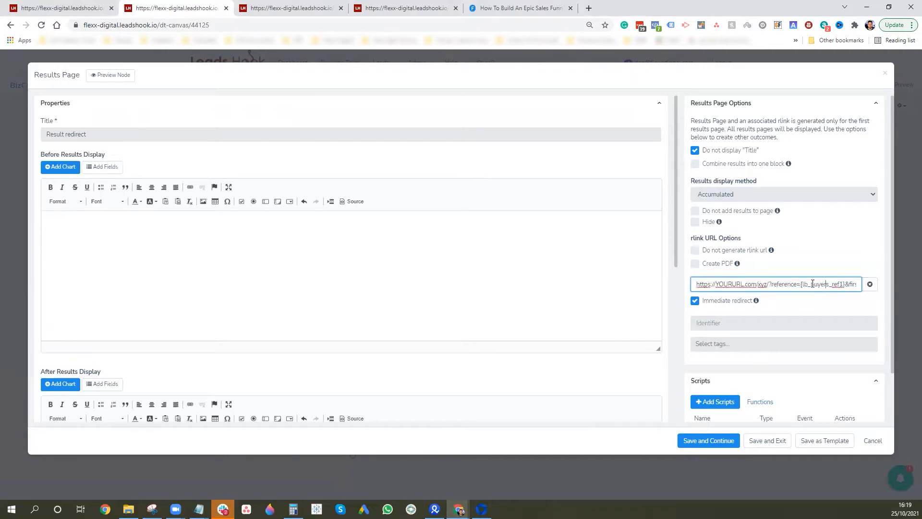
scroll(802, 297, "down", 2)
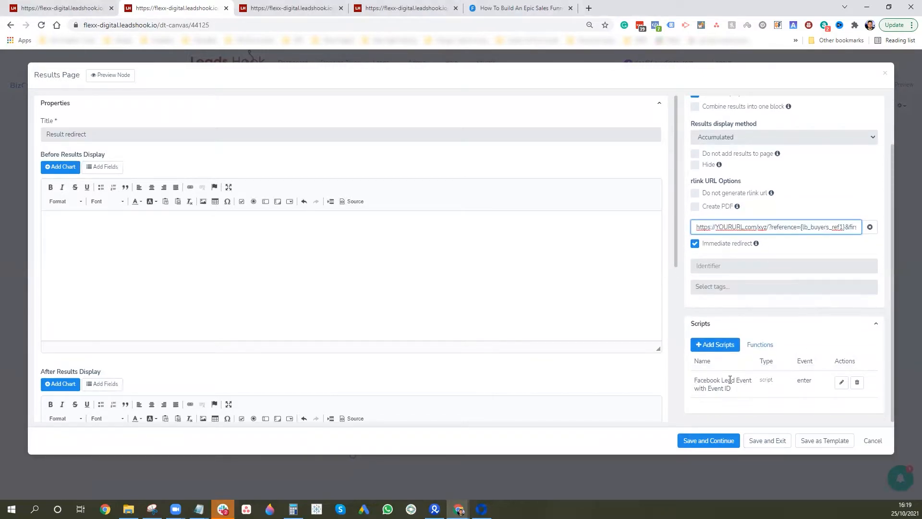
left_click(842, 383)
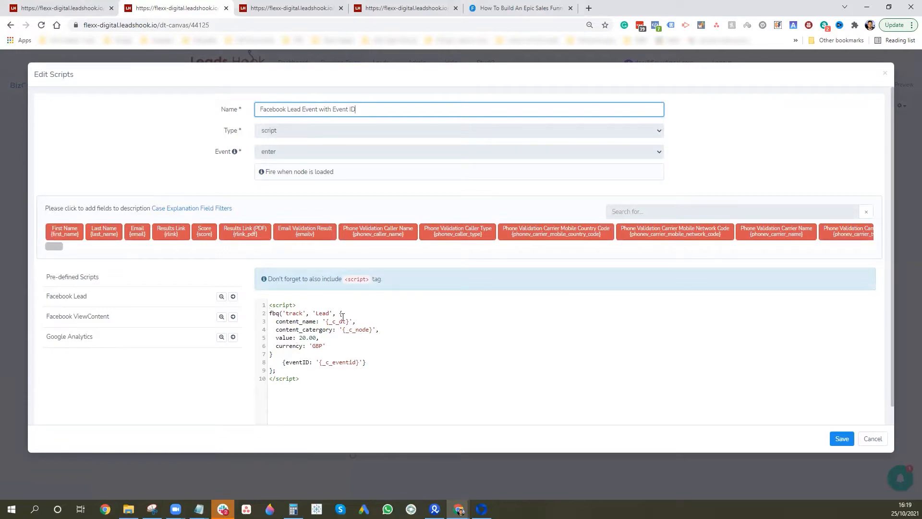
Replace {_c_dt} with VSLOptin and {_c_node} with Flexxable in the Lead script
left_click_drag(349, 321, 328, 322)
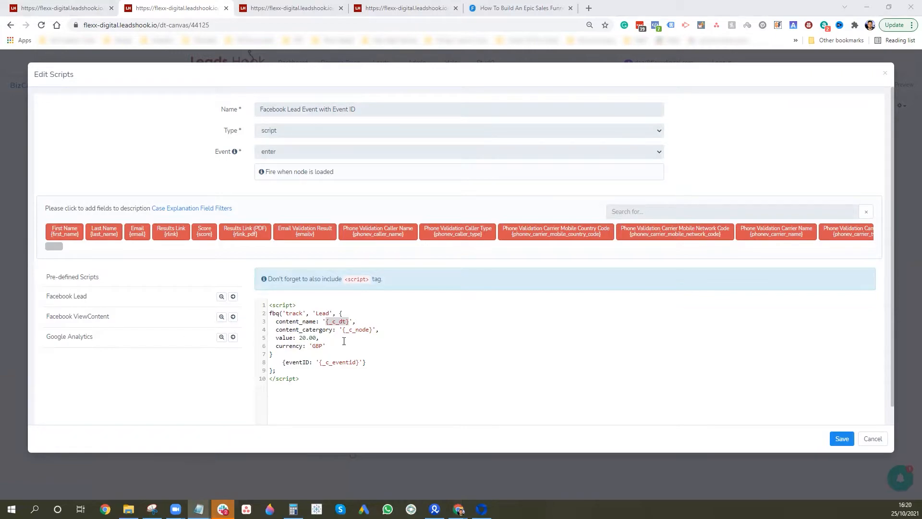
left_click(352, 327)
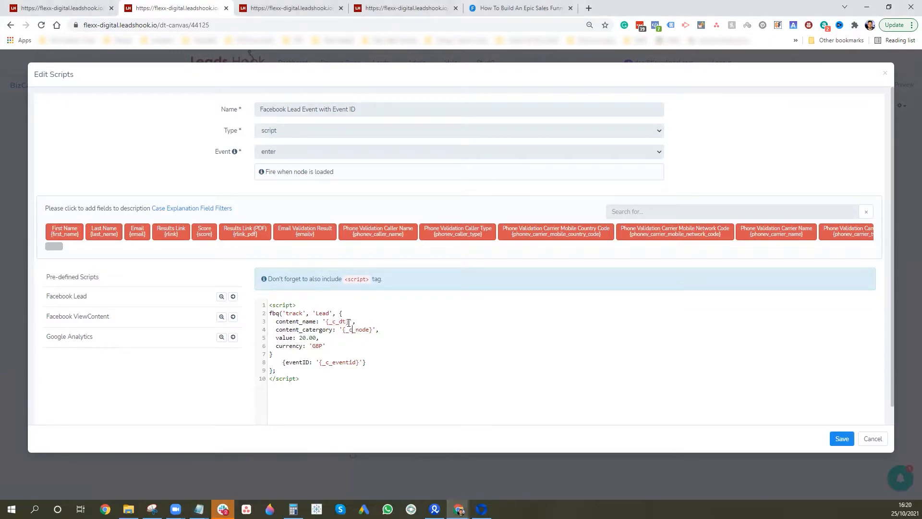
left_click_drag(330, 323, 326, 323)
type("VSL ")
type("ptin")
left_click_drag(373, 331, 343, 331)
type("Flexxable")
Add an extrenal_id line with value {lead_id|sha256} after the eventID line
key("Return")
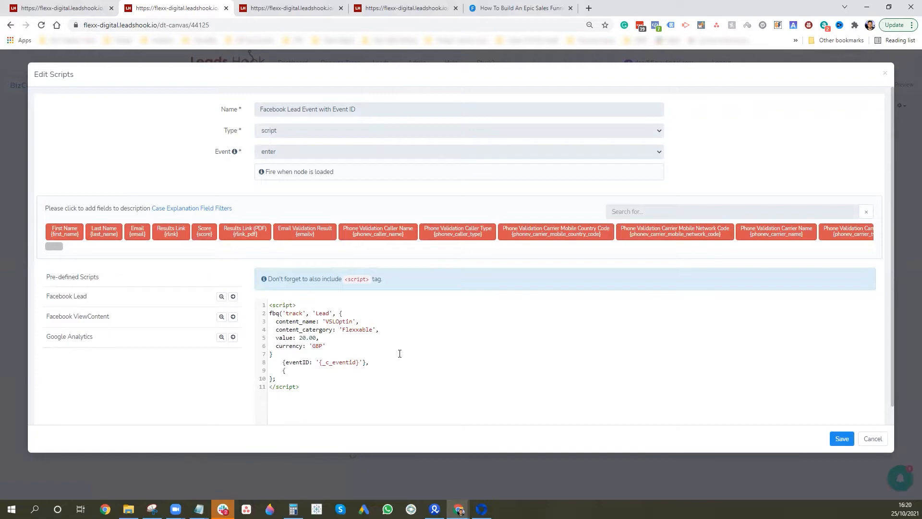
type("{extrena")
key("BackSpace")
key("BackSpace")
type("_id")
key("alt+Tab")
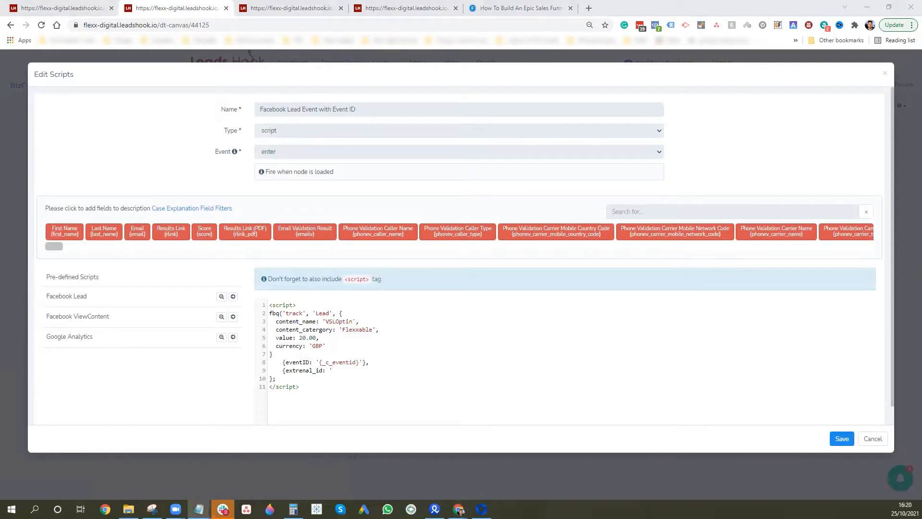
left_click(340, 365)
type("{lead_id|sha256}")
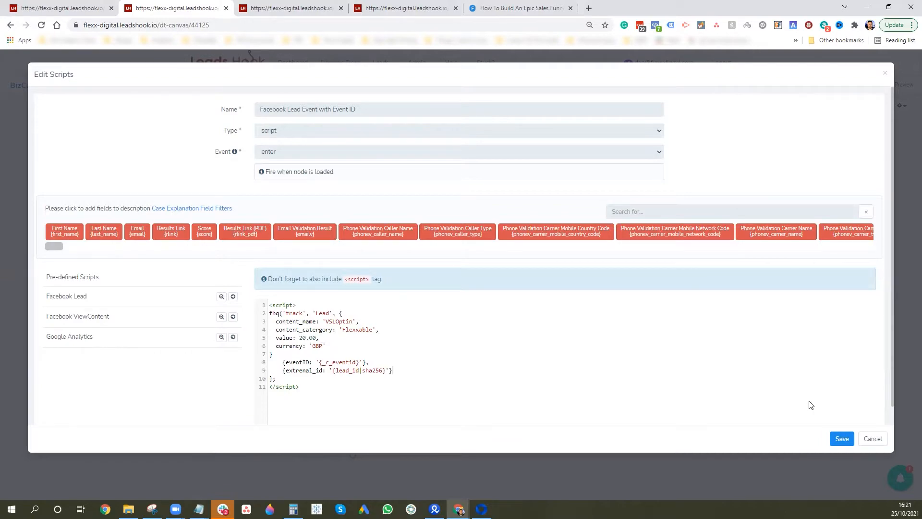
Save the edited script and the Results Page node
left_click(842, 439)
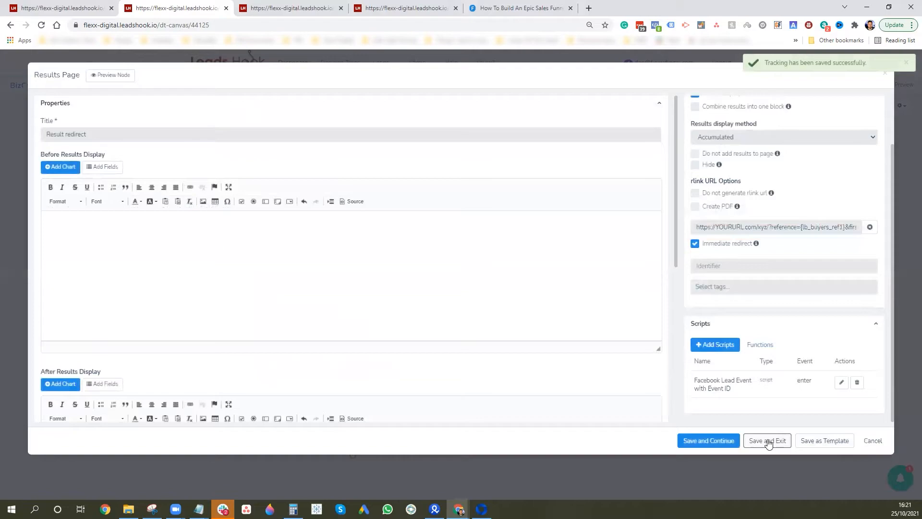
left_click(768, 441)
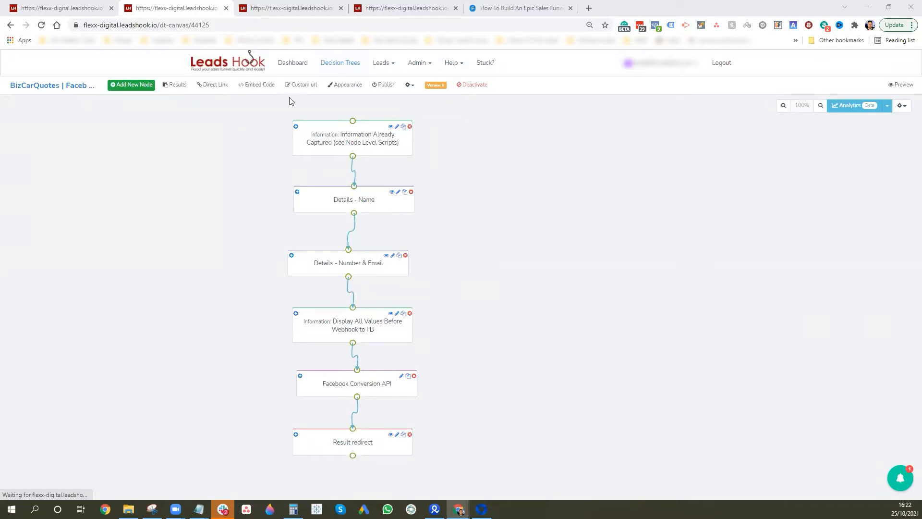
left_click(590, 9)
Go to Chrome's Privacy and security > Cookies > See all cookies and site data page
left_click(912, 25)
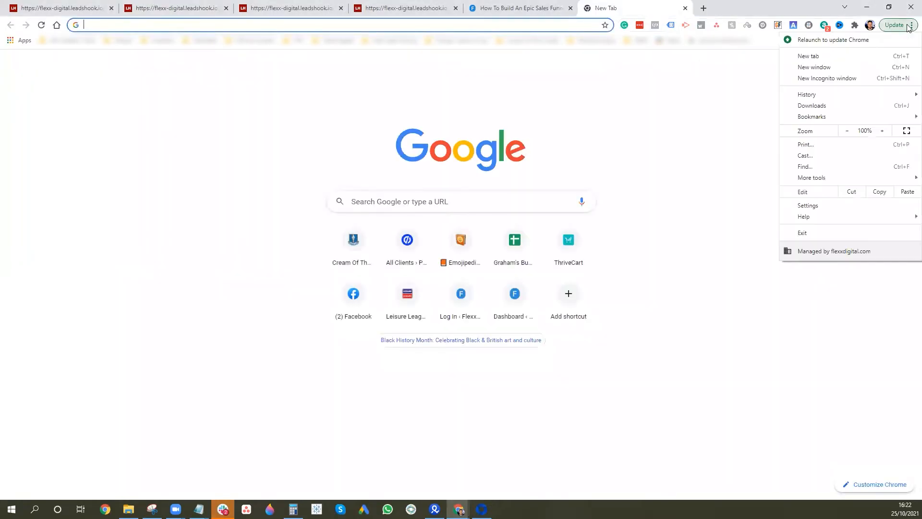
left_click(826, 205)
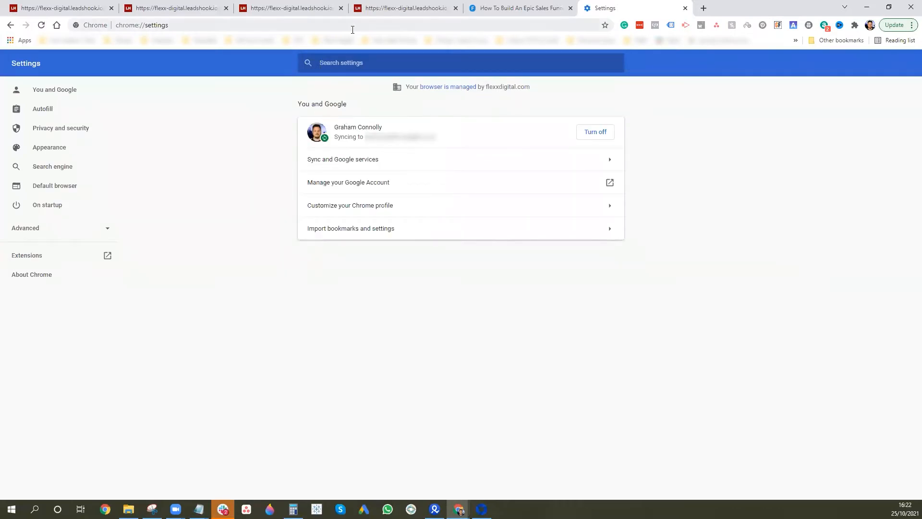
left_click(59, 129)
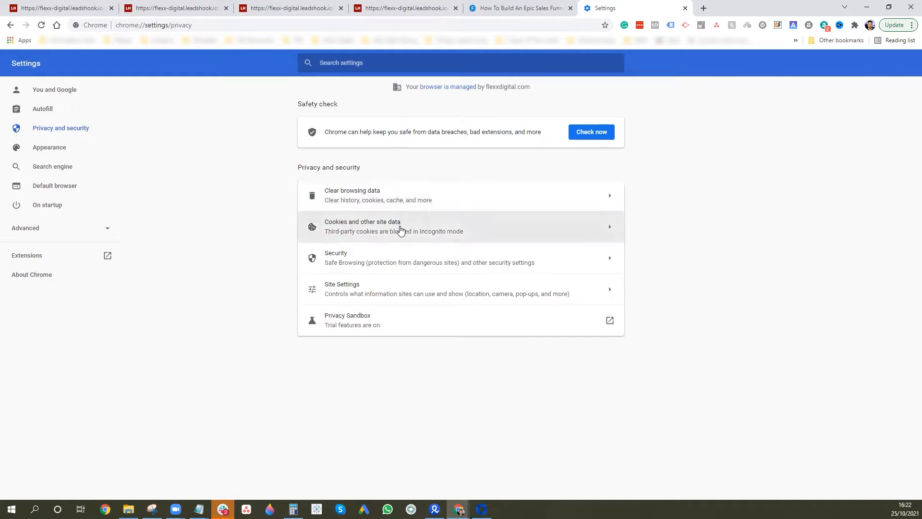
left_click(400, 229)
scroll(413, 390, "down", 1)
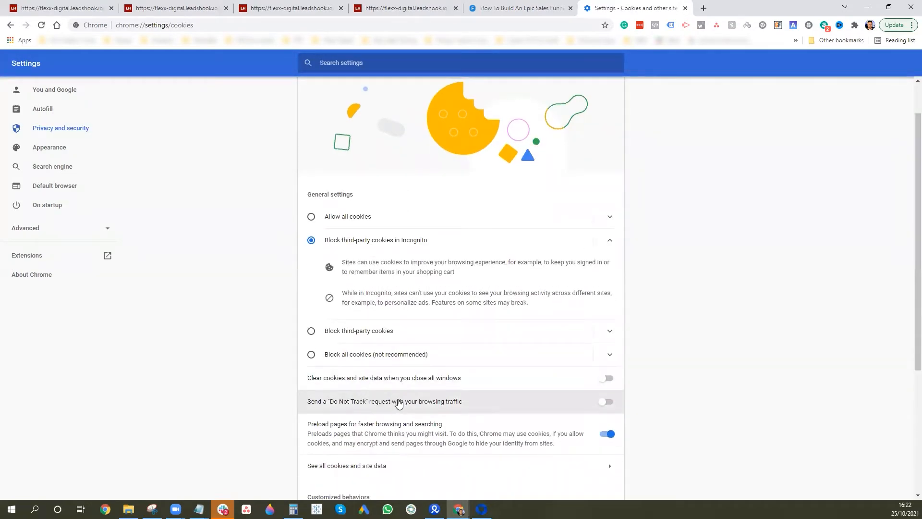
scroll(399, 404, "down", 2)
left_click(369, 375)
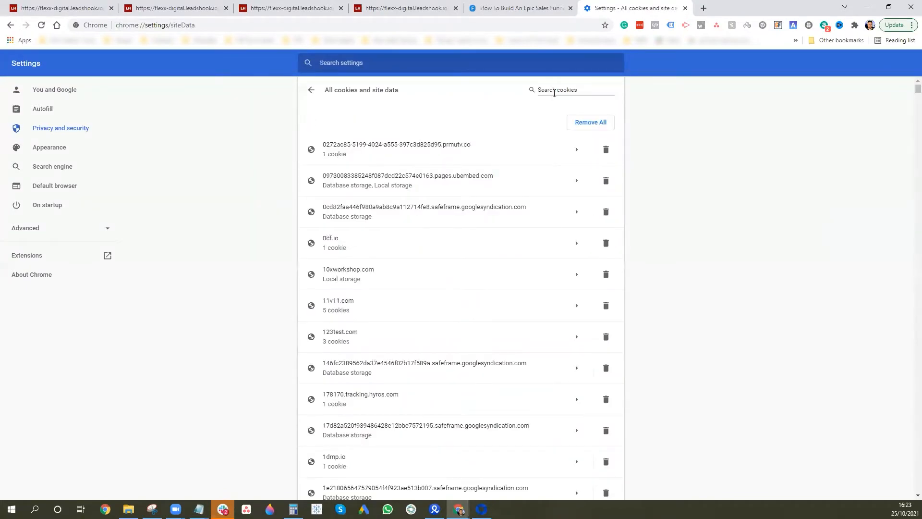
left_click(554, 90)
type("facebook")
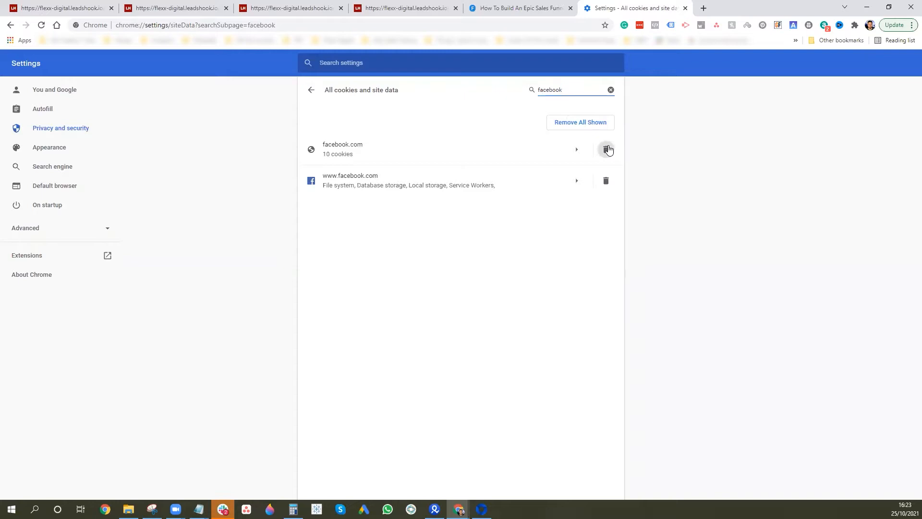
left_click(605, 149)
left_click(605, 149)
left_click_drag(576, 89, 530, 91)
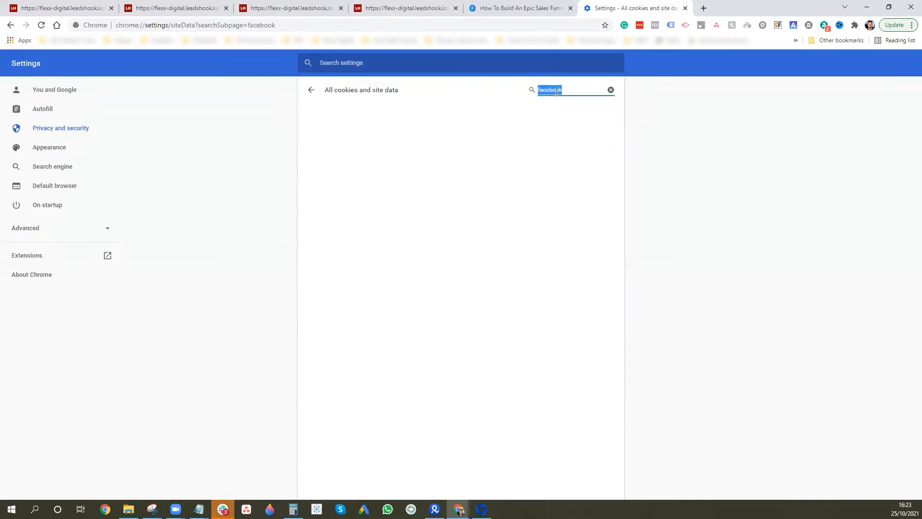
type("learn")
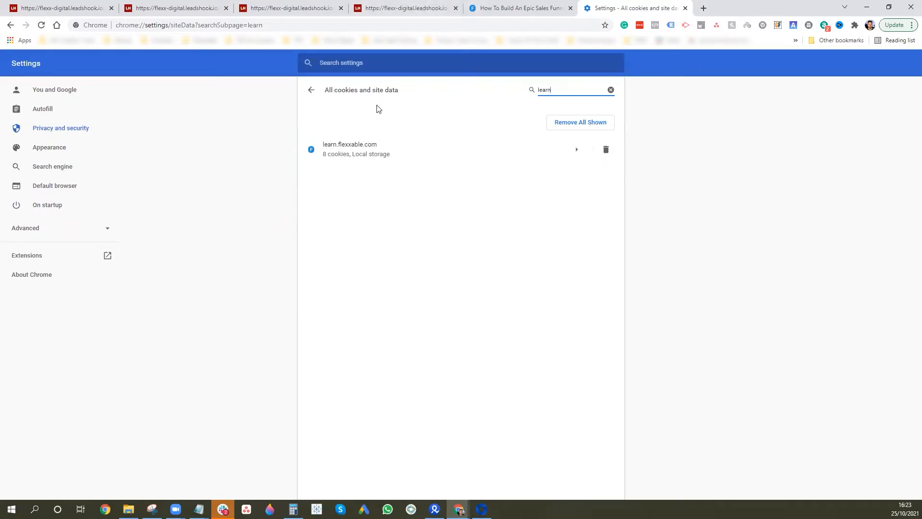
left_click(606, 149)
left_click(610, 90)
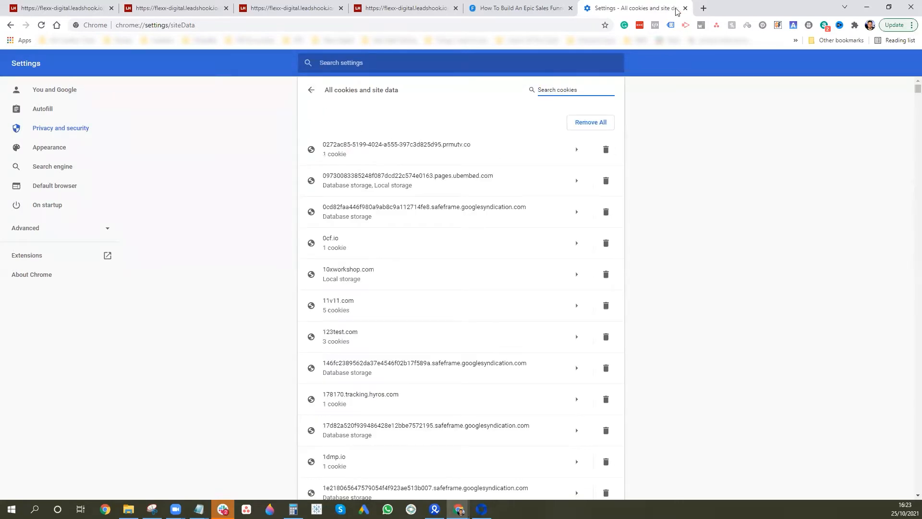
Go to facebook.com in a new tab and accept all cookies
left_click(703, 8)
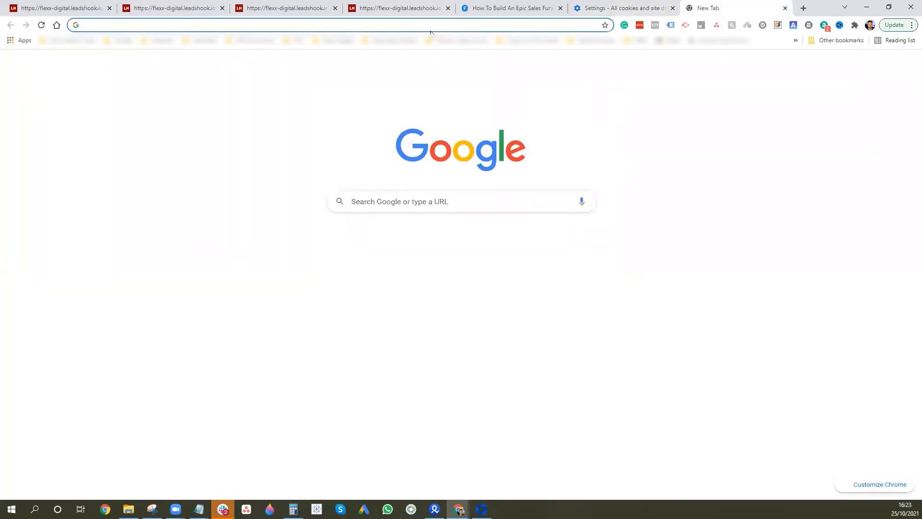
type("face")
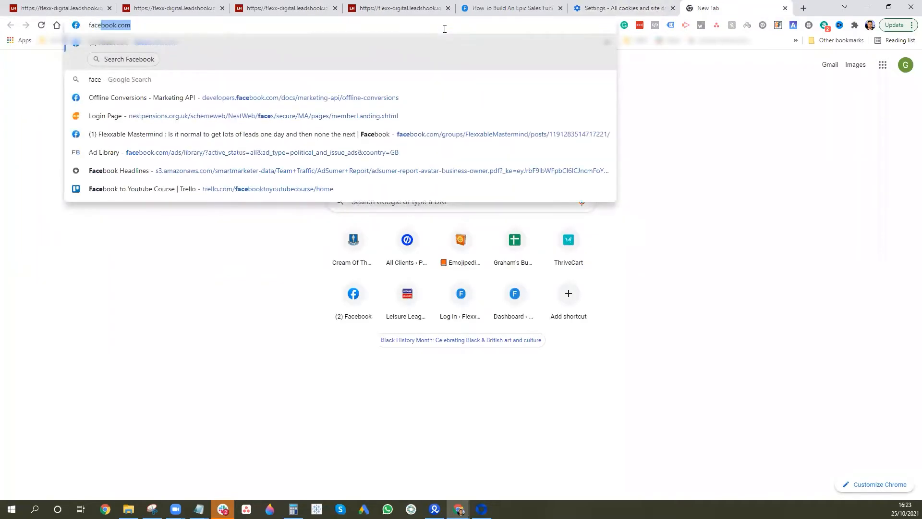
key("Return")
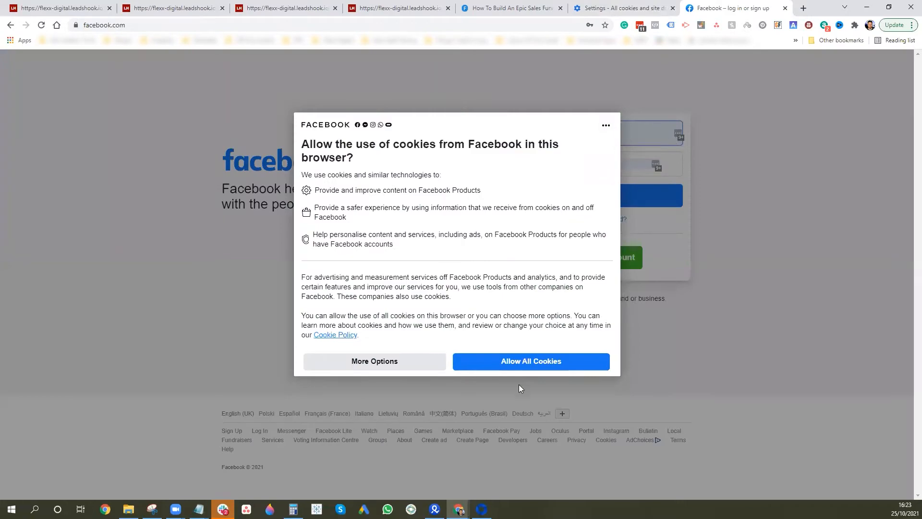
left_click(524, 362)
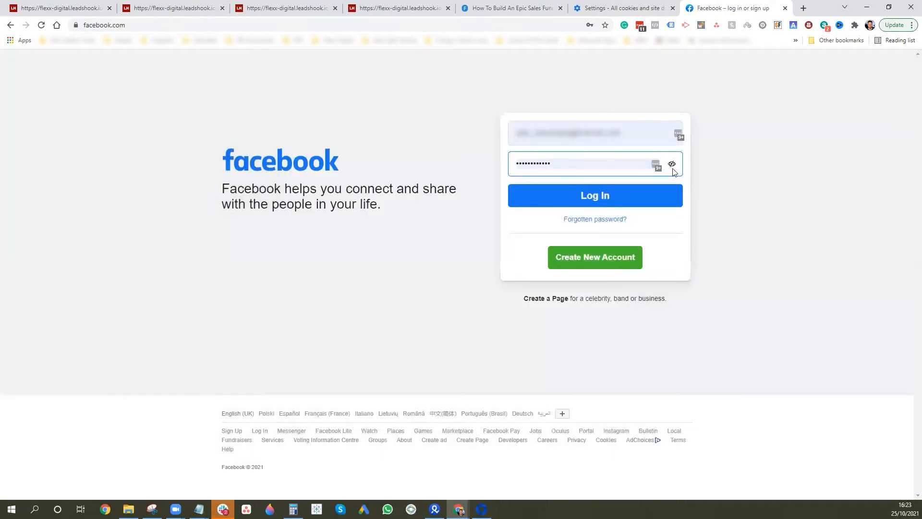
Log in with the saved LastPass Facebook account and scroll the news feed
left_click(677, 133)
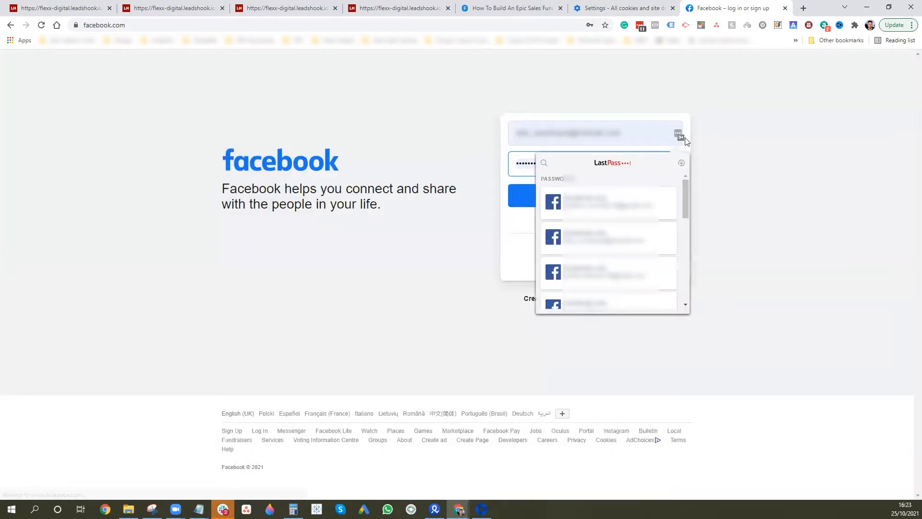
scroll(614, 221, "down", 2)
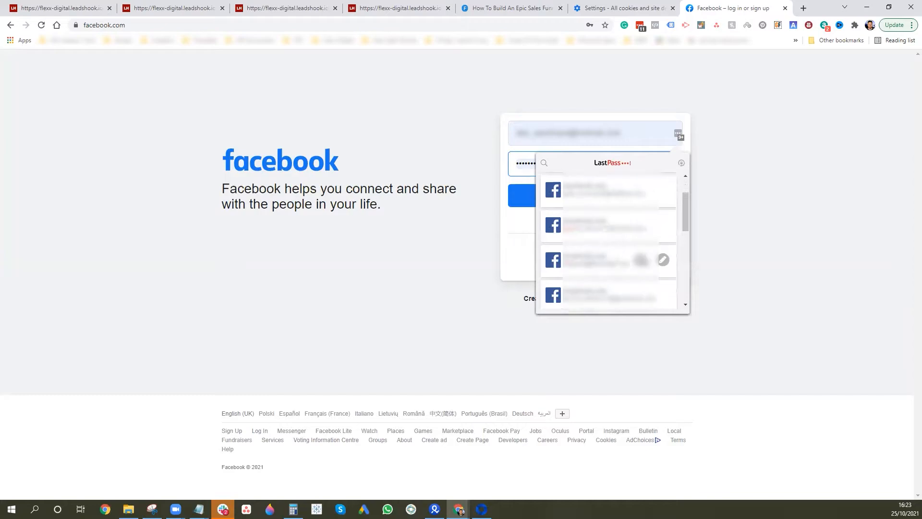
left_click(601, 246)
left_click(594, 188)
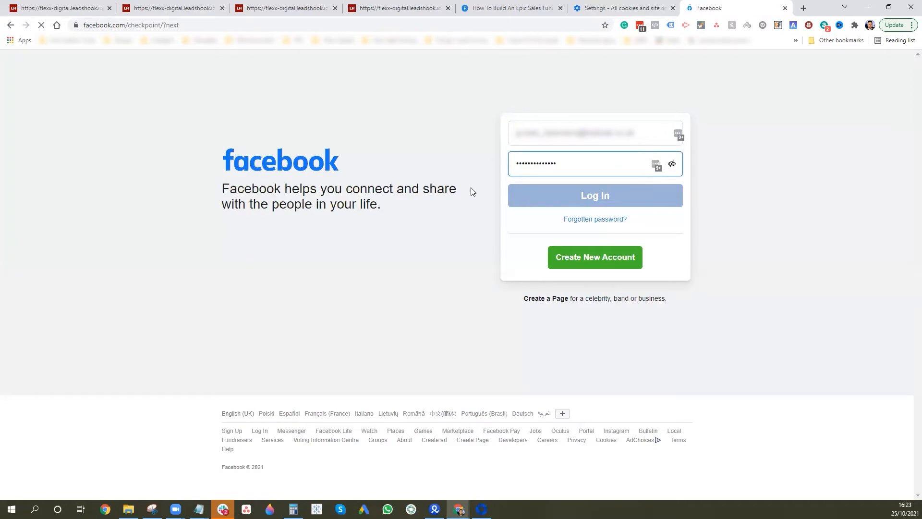
scroll(564, 253, "down", 10)
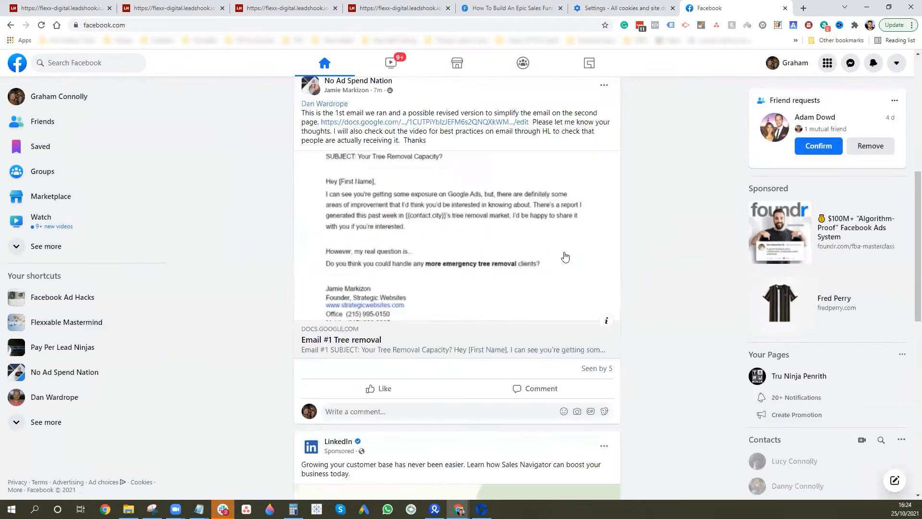
scroll(556, 260, "down", 14)
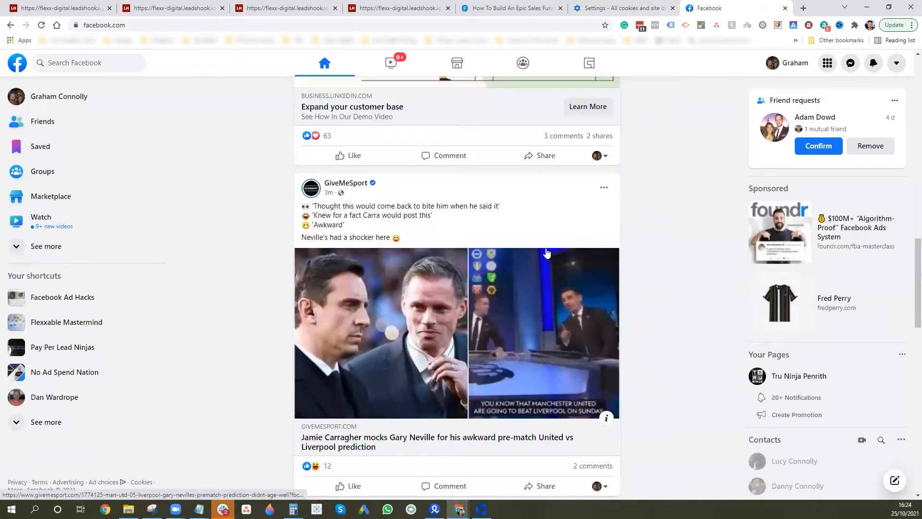
scroll(538, 251, "down", 10)
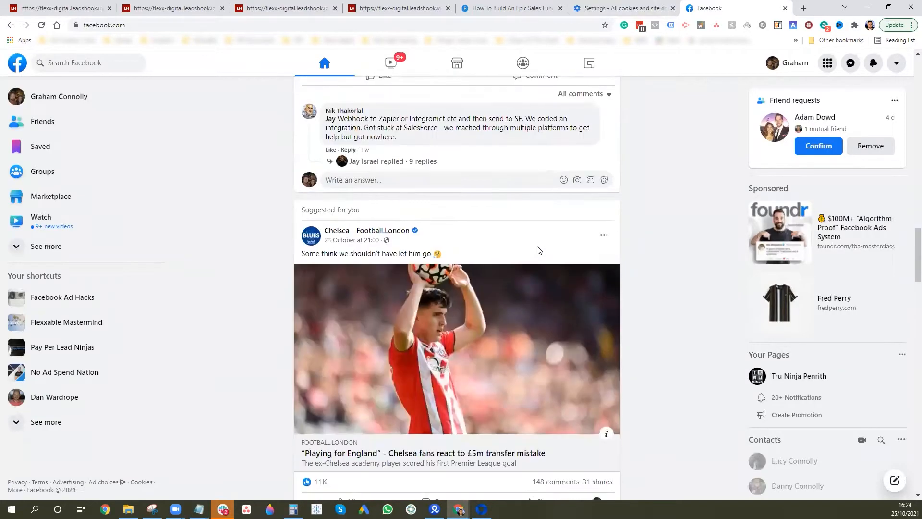
scroll(536, 249, "down", 8)
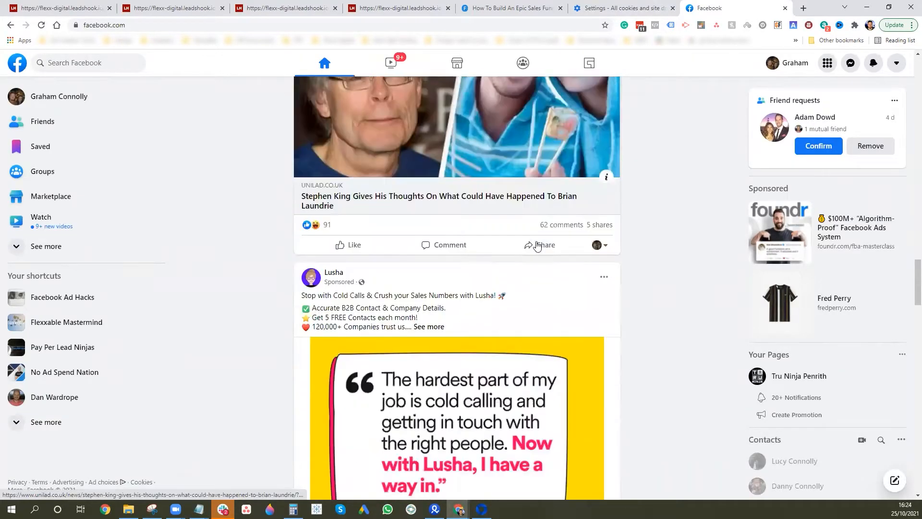
scroll(537, 246, "down", 2)
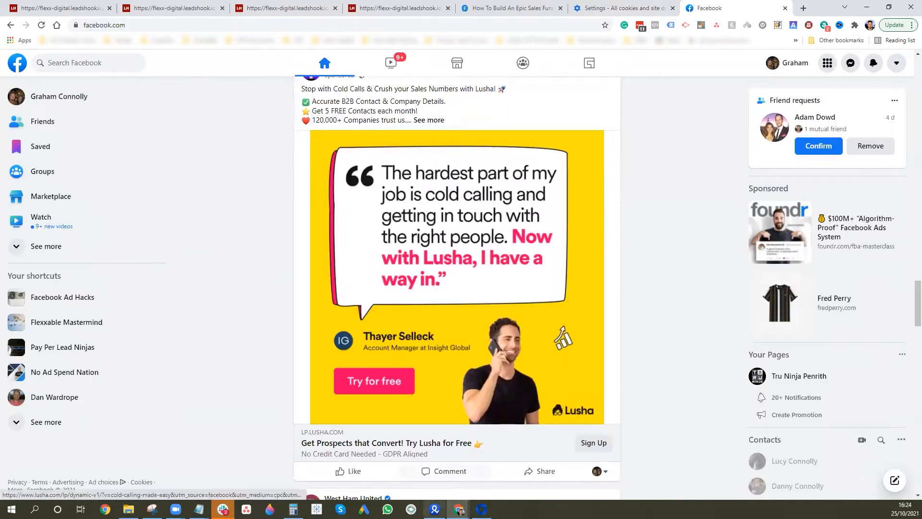
Open the Lusha ad's landing page and select the fbclid parameter in its address
left_click(451, 442)
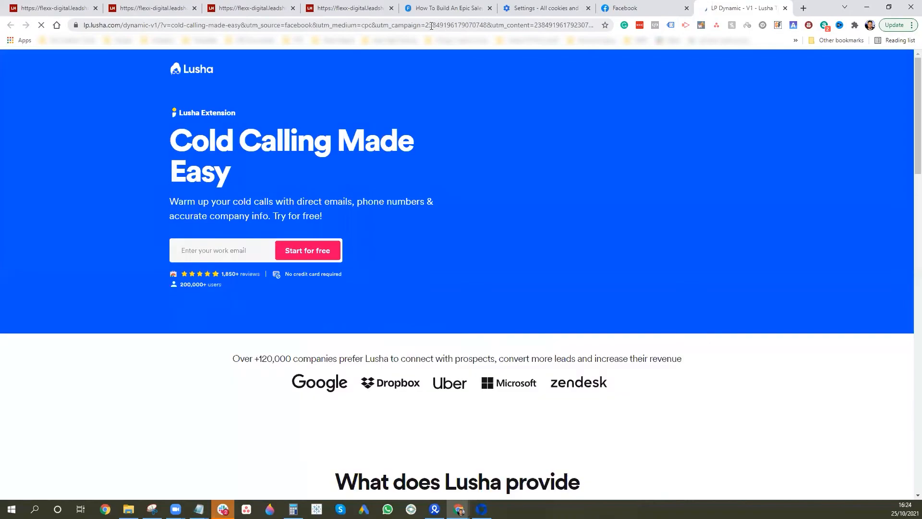
left_click_drag(431, 26, 633, 32)
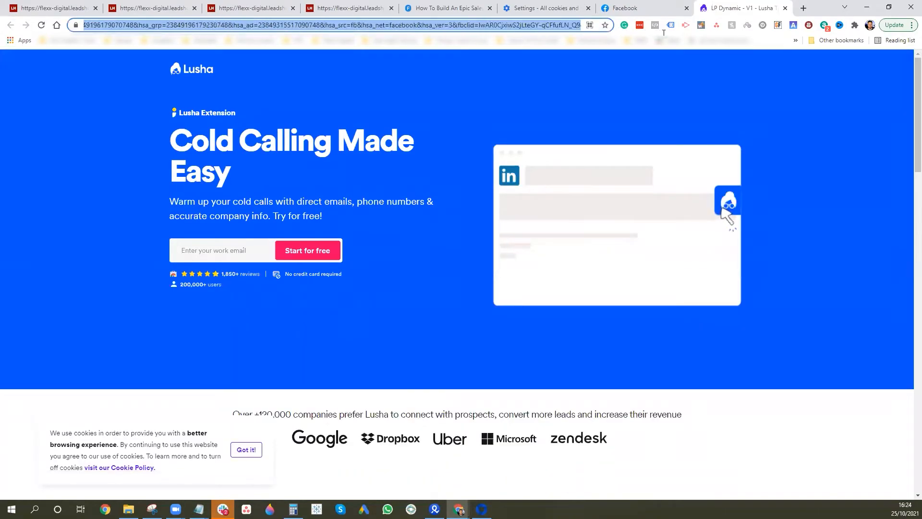
left_click(366, 25)
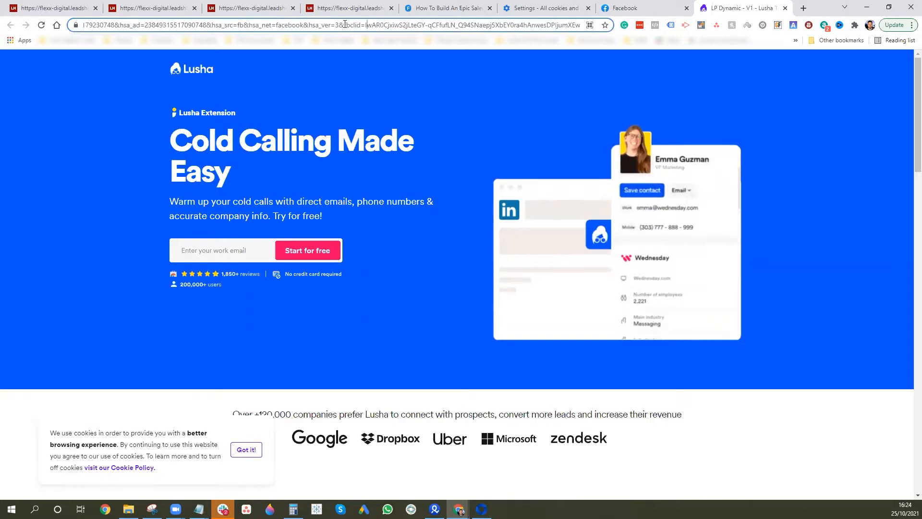
left_click_drag(344, 25, 411, 25)
left_click_drag(546, 28, 580, 26)
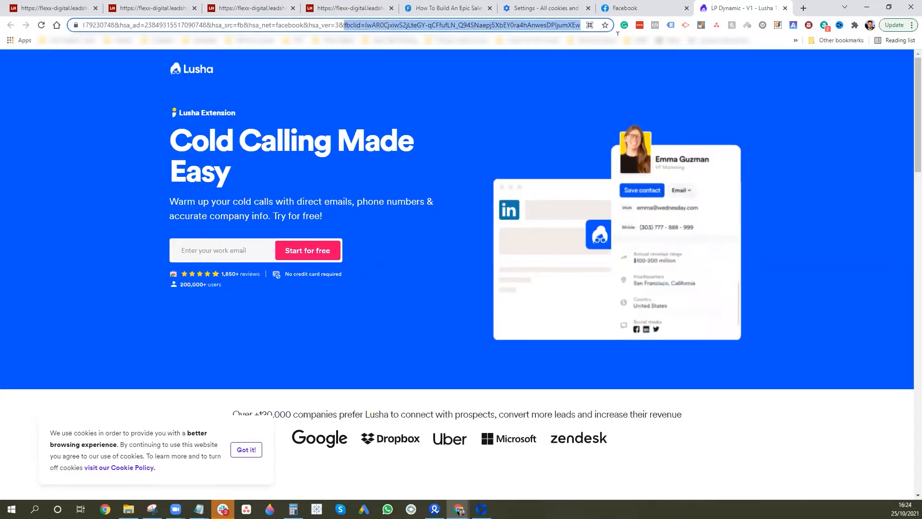
left_click(156, 8)
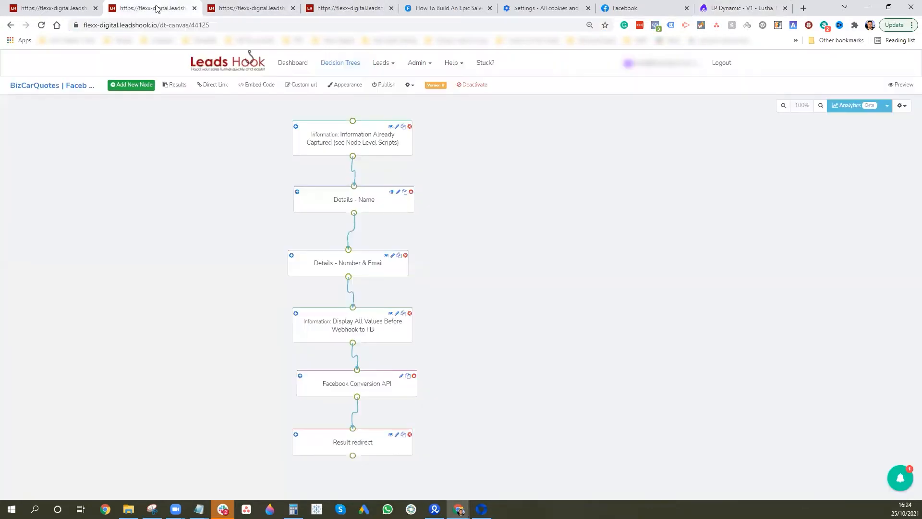
Load the funnel's direct survey link with ?fbclid appended in a new tab, then close it
left_click(220, 88)
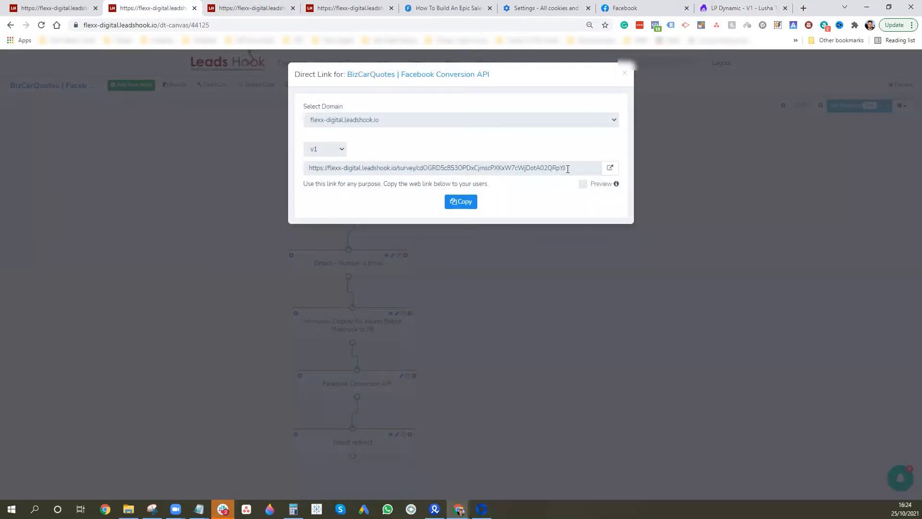
left_click(609, 168)
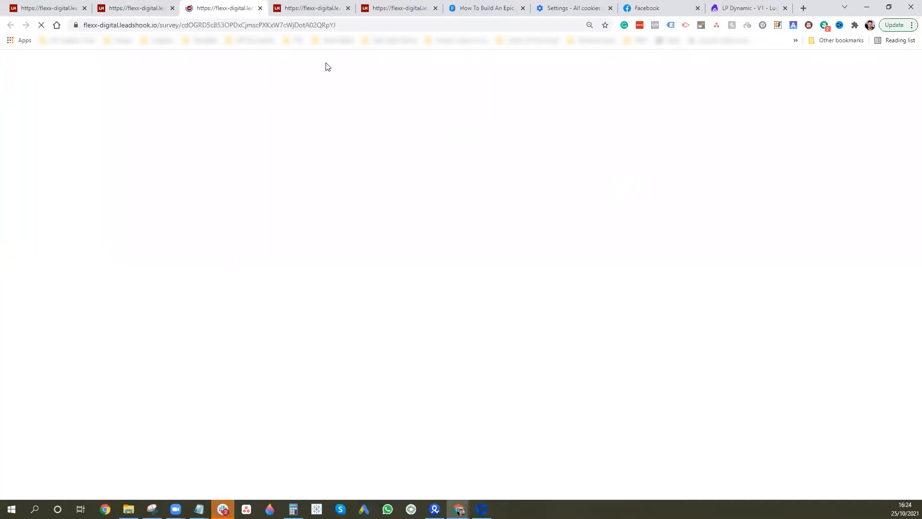
left_click(384, 25)
left_click(414, 25)
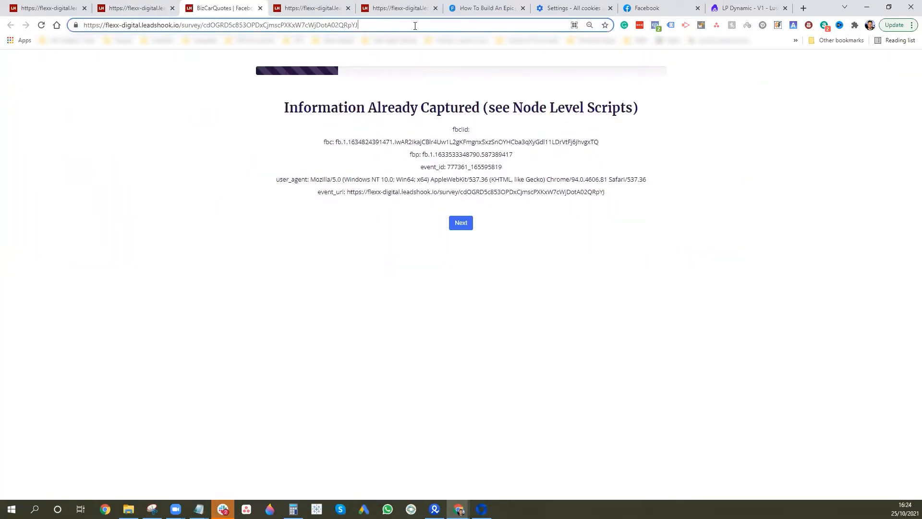
type("?")
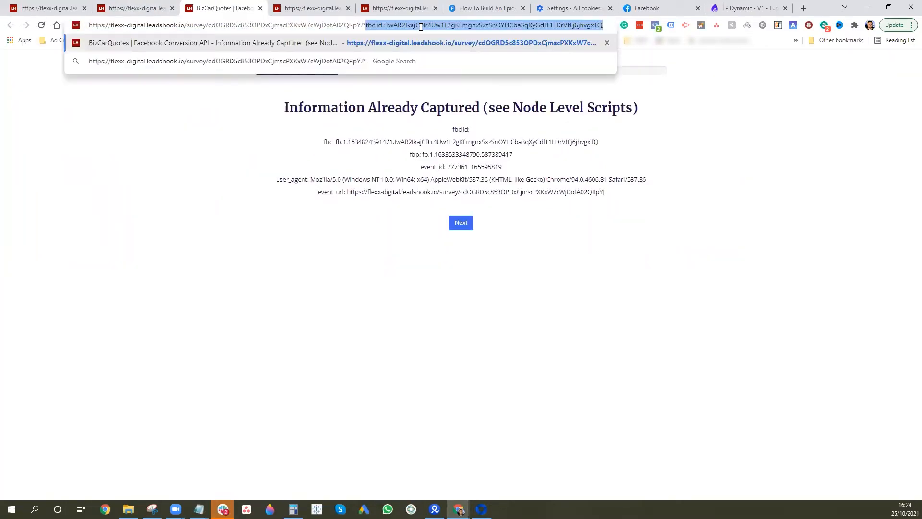
key("ctrl+a")
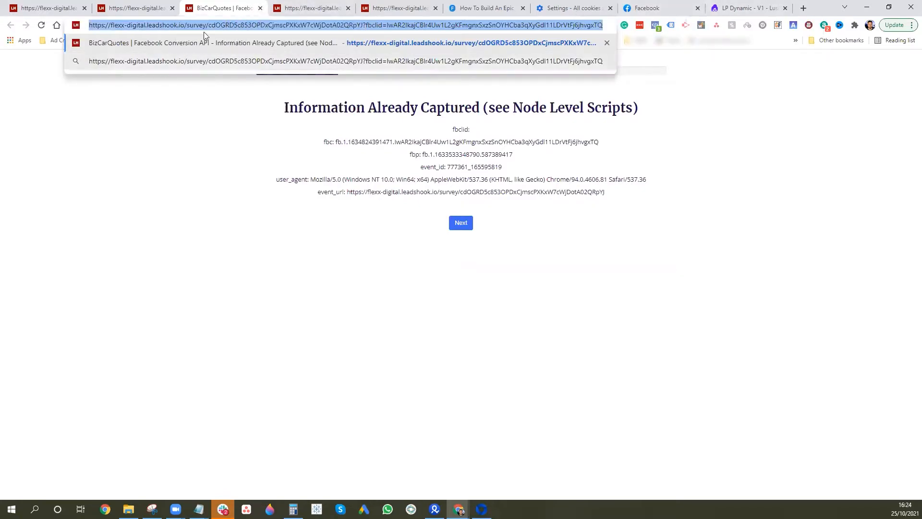
left_click(260, 9)
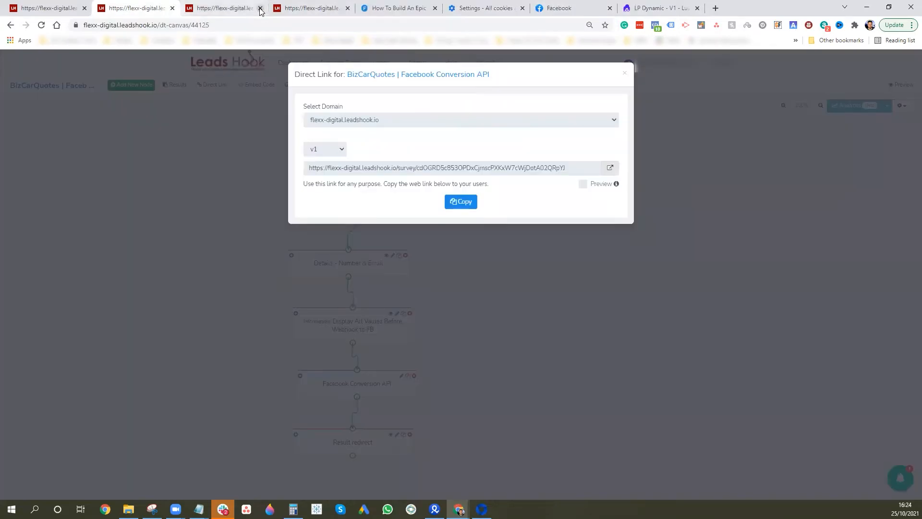
left_click(487, 7)
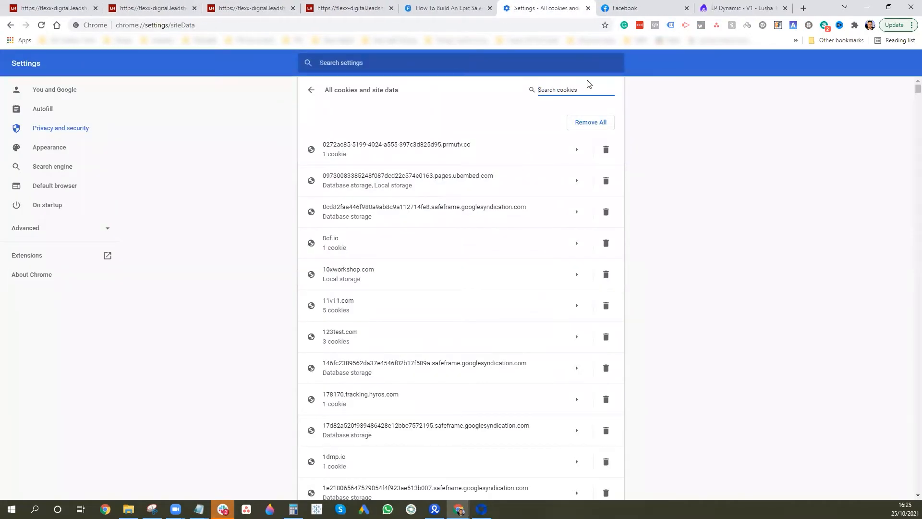
Delete Chrome's stored cookies and site data for every 'leadshook' site, then reload the LeadsHook tab
type("leadshook")
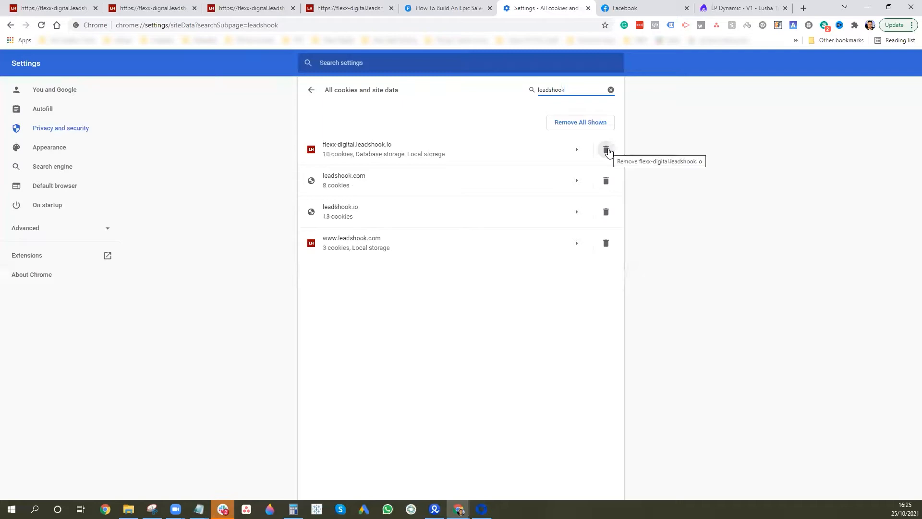
left_click(605, 150)
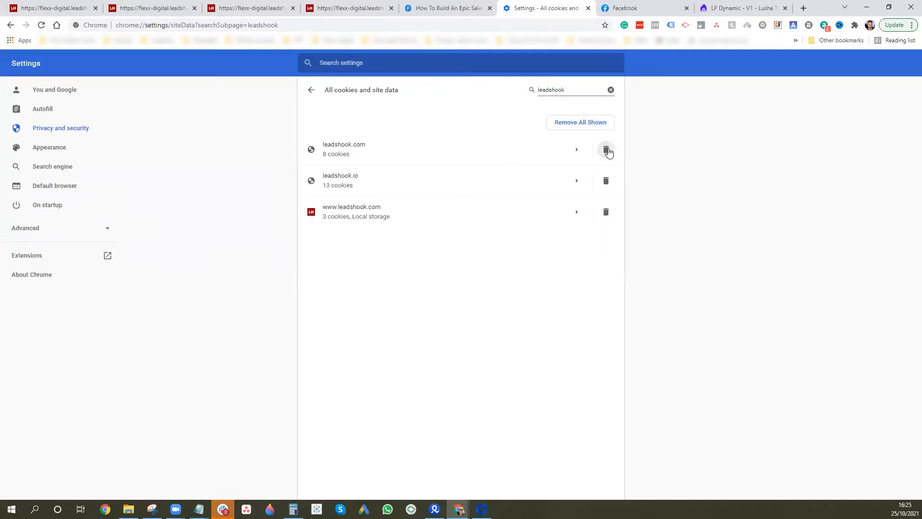
left_click(606, 150)
left_click(606, 149)
left_click(605, 150)
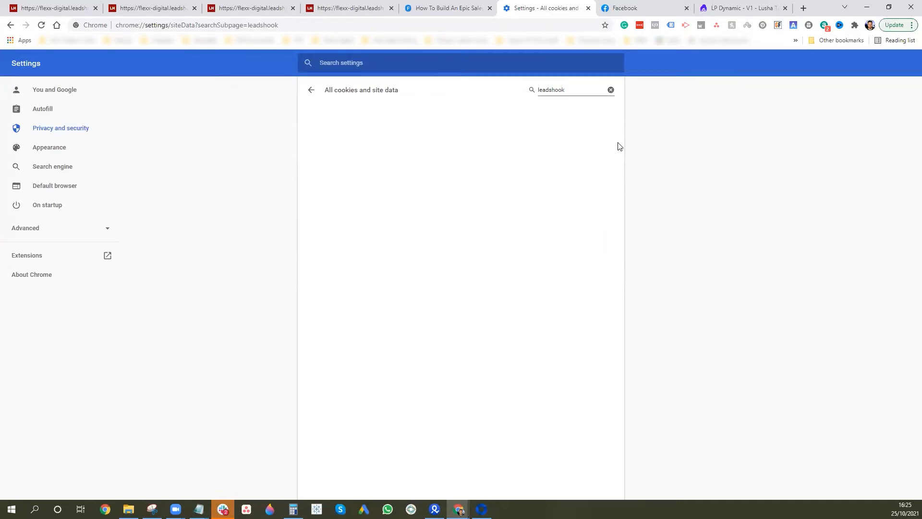
left_click(611, 90)
left_click(241, 8)
key("F5")
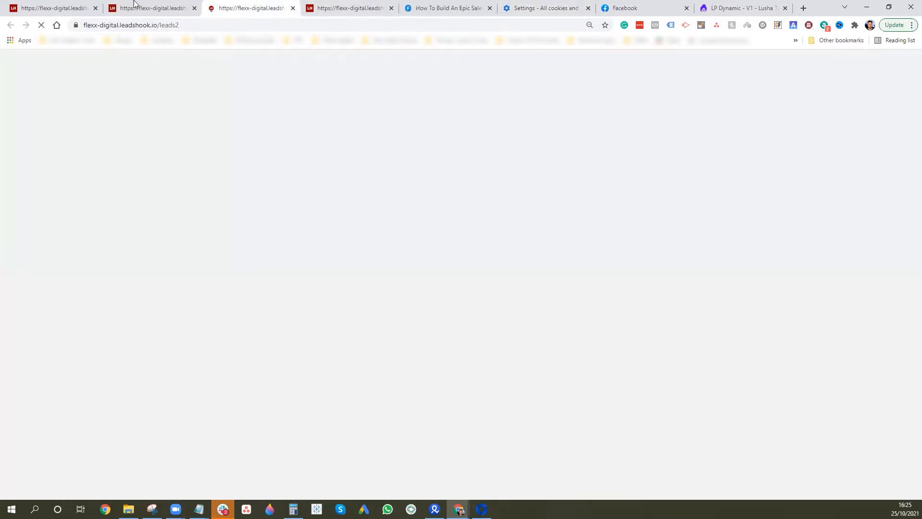
Copy the survey's direct link and load it with the fbclid in a private window
left_click(152, 4)
left_click(461, 202)
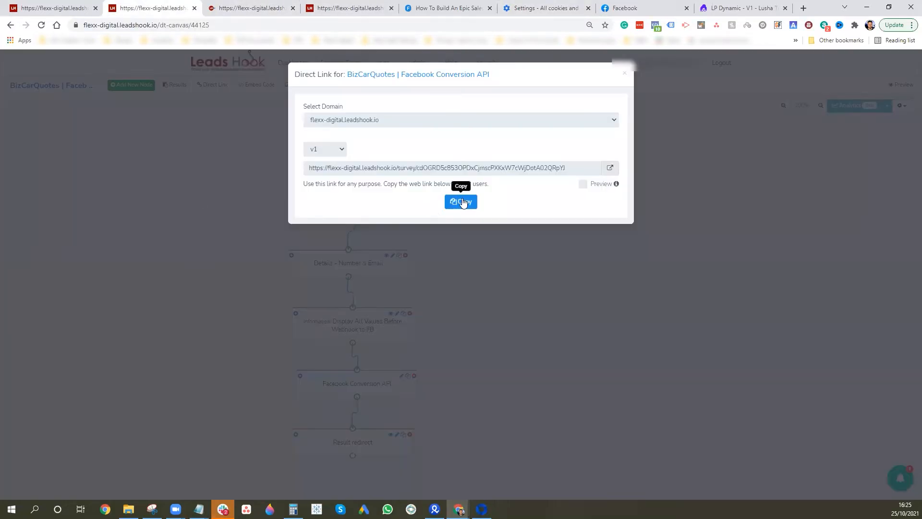
left_click(626, 75)
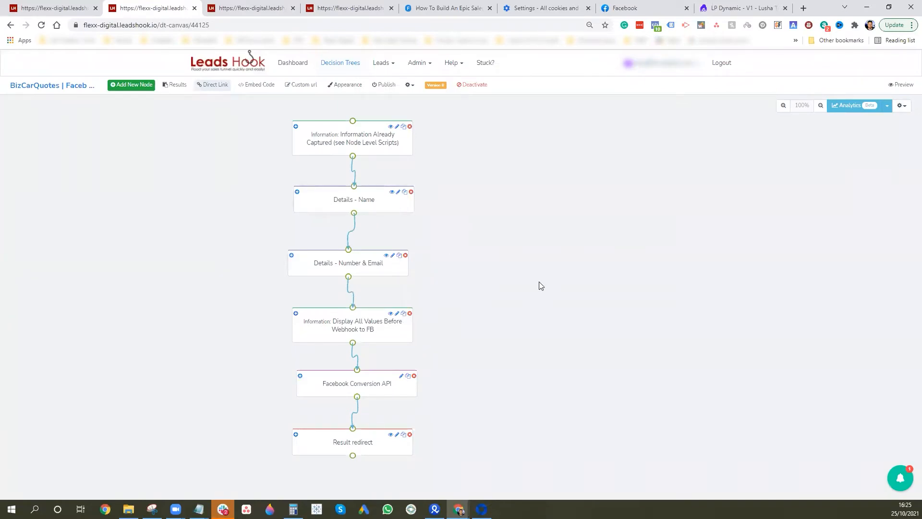
key("ctrl+shift+n")
key("ctrl+v")
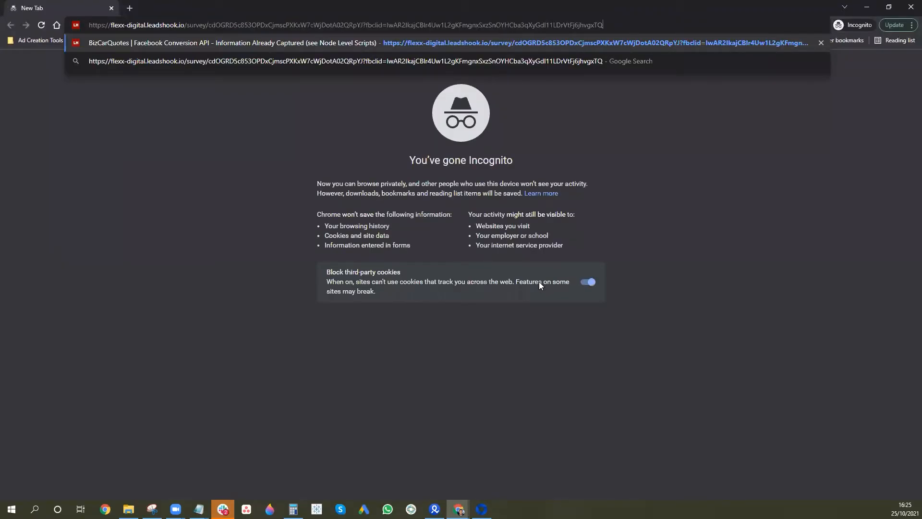
key("Return")
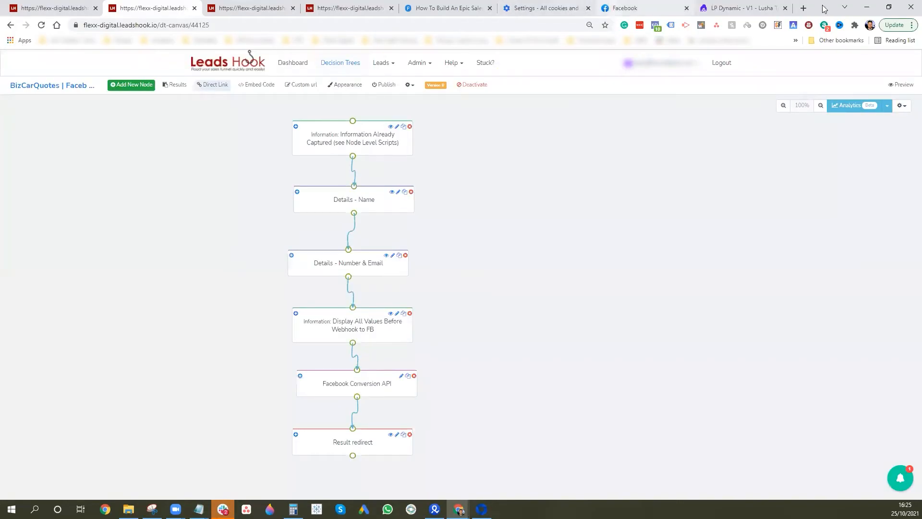
Load the fbclid survey address in a new tab placed third, then bring up the page's context menu
left_click(805, 8)
left_click_drag(768, 17, 239, 18)
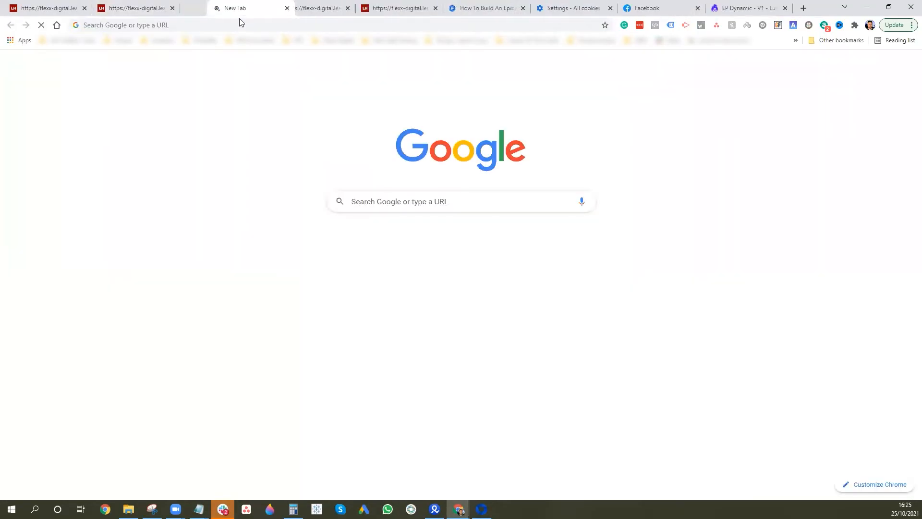
key("ctrl+v")
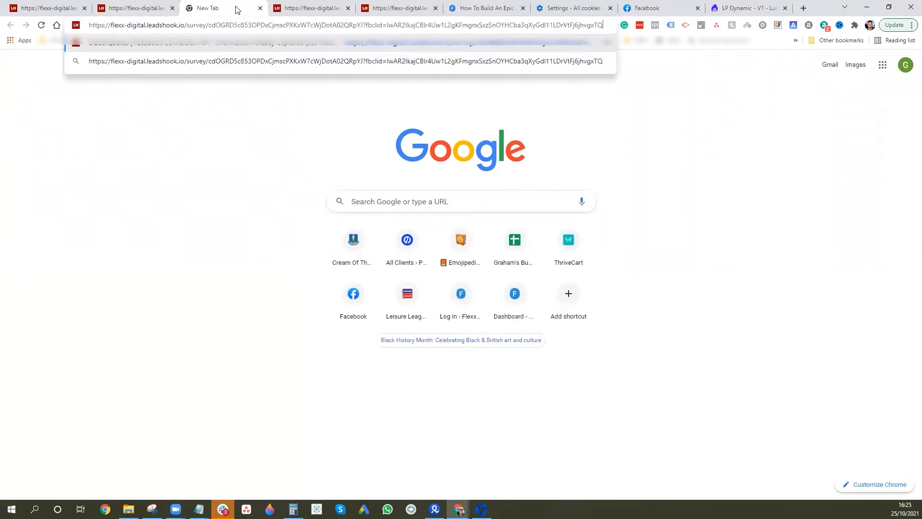
key("Return")
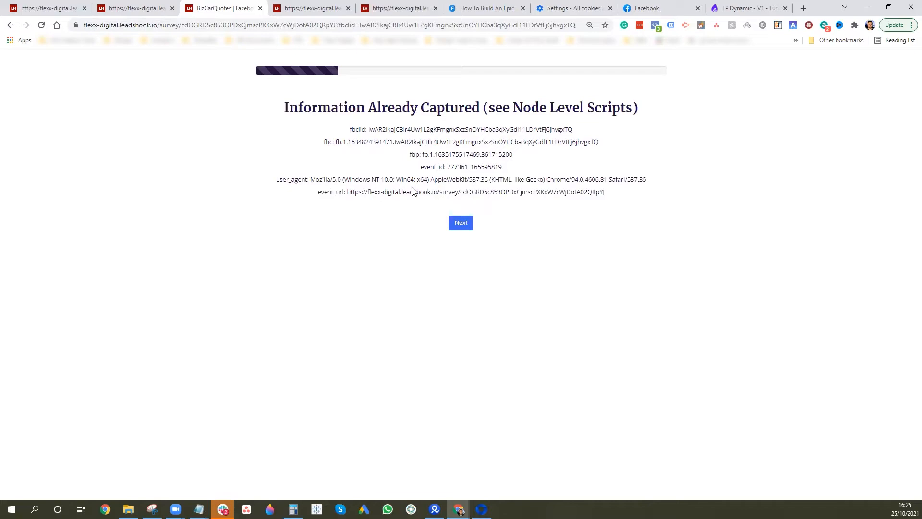
right_click(587, 223)
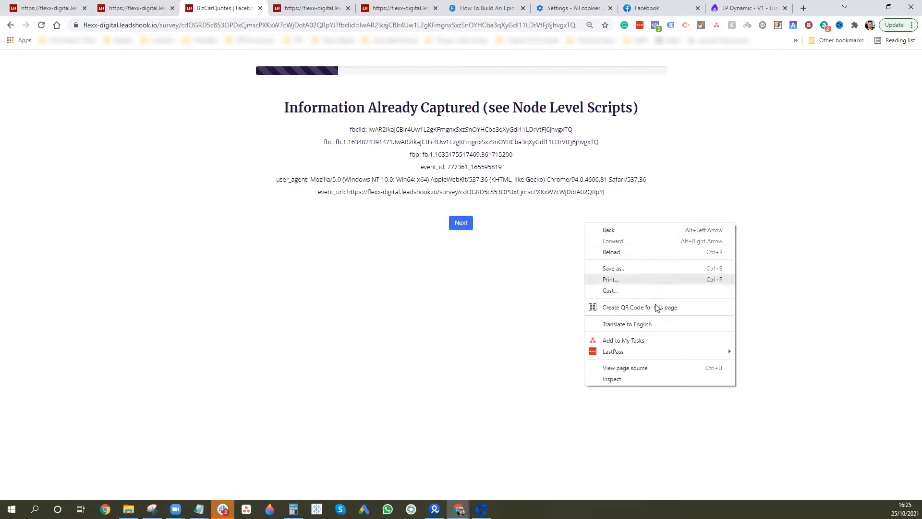
Open DevTools on the survey page and review the console's fbp and fbc log messages
left_click(636, 379)
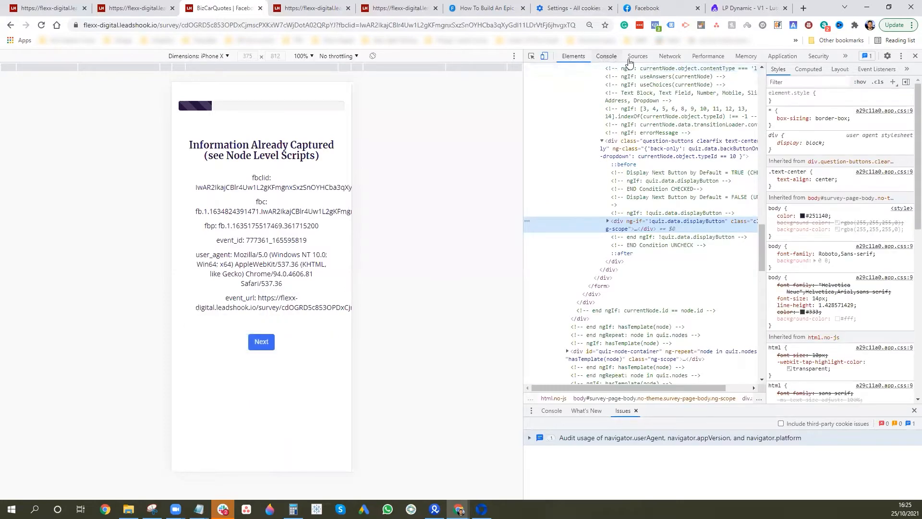
left_click(606, 56)
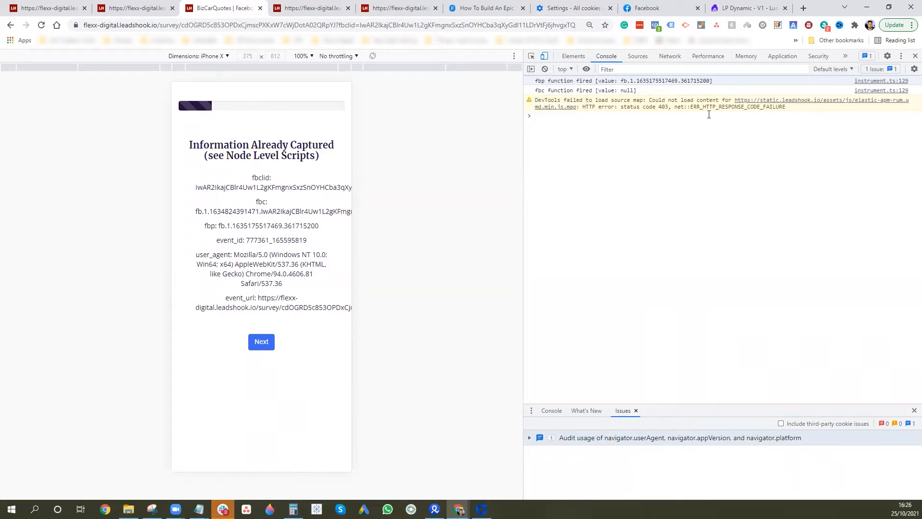
left_click(644, 56)
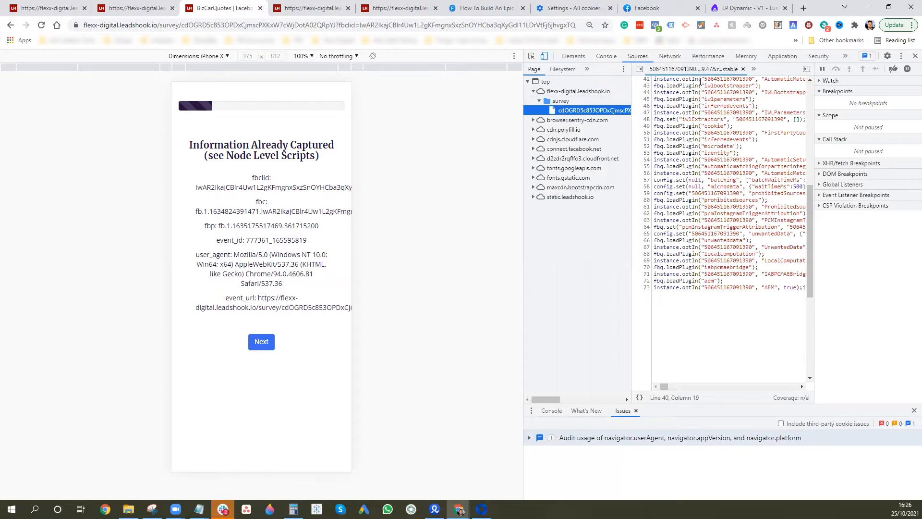
left_click(670, 55)
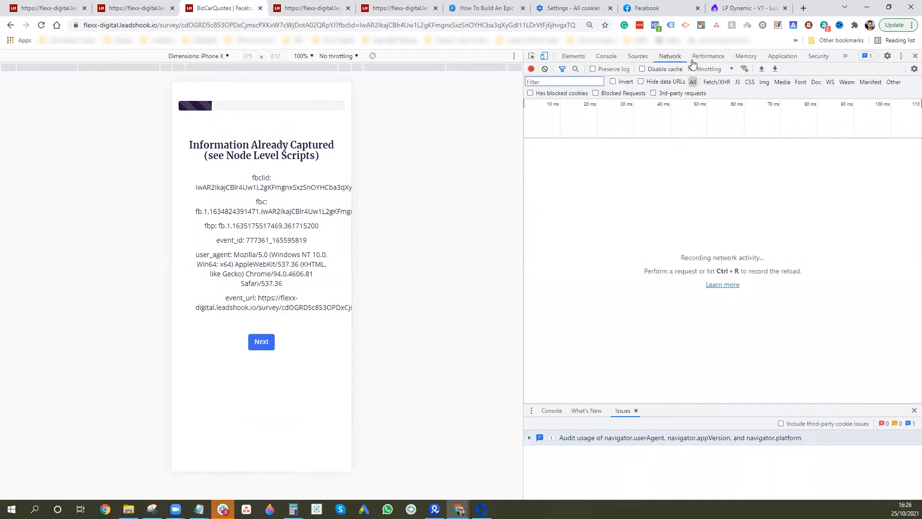
left_click(573, 56)
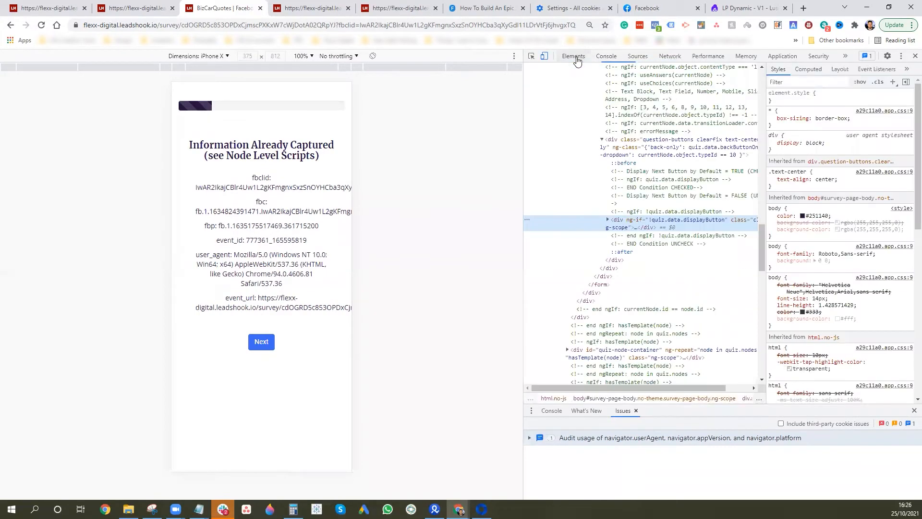
left_click(606, 57)
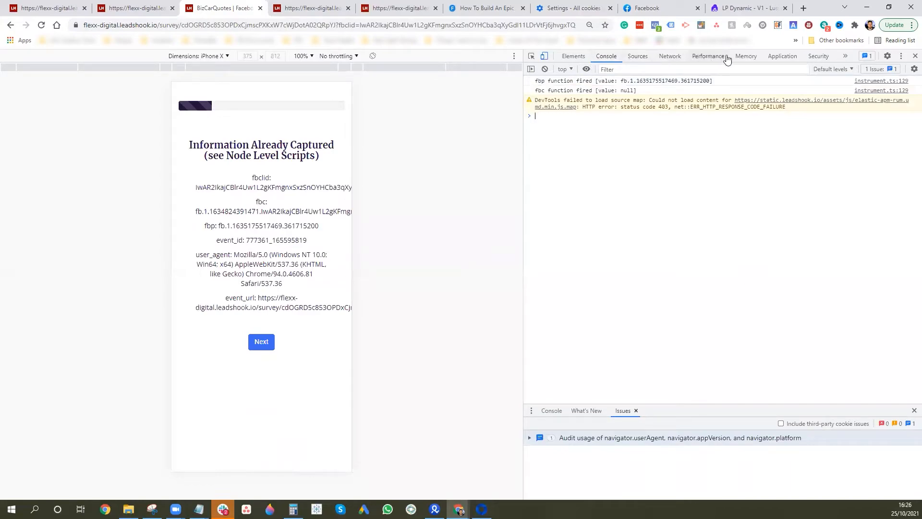
left_click(746, 57)
In Application storage, view the survey site's _fbp, _fbc and _scid cookies, highlighting _fbc's fbclid portion
left_click(779, 57)
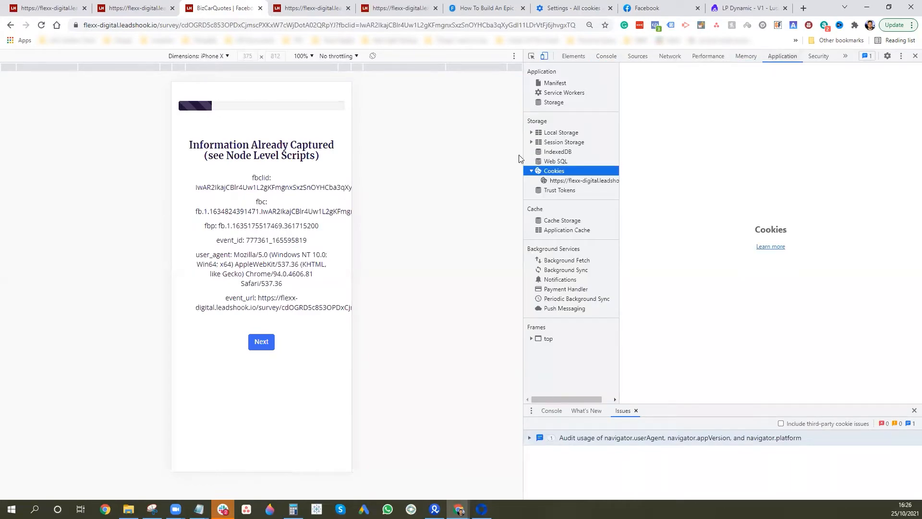
left_click(569, 181)
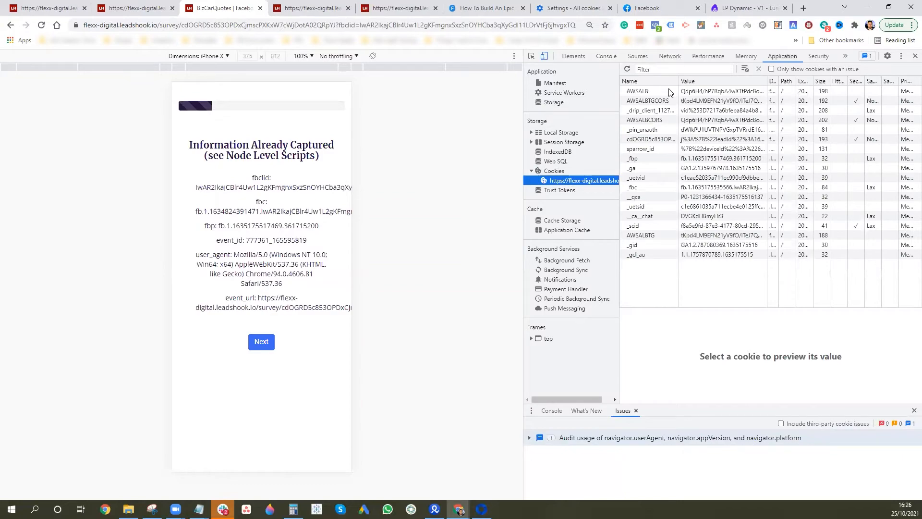
left_click(658, 160)
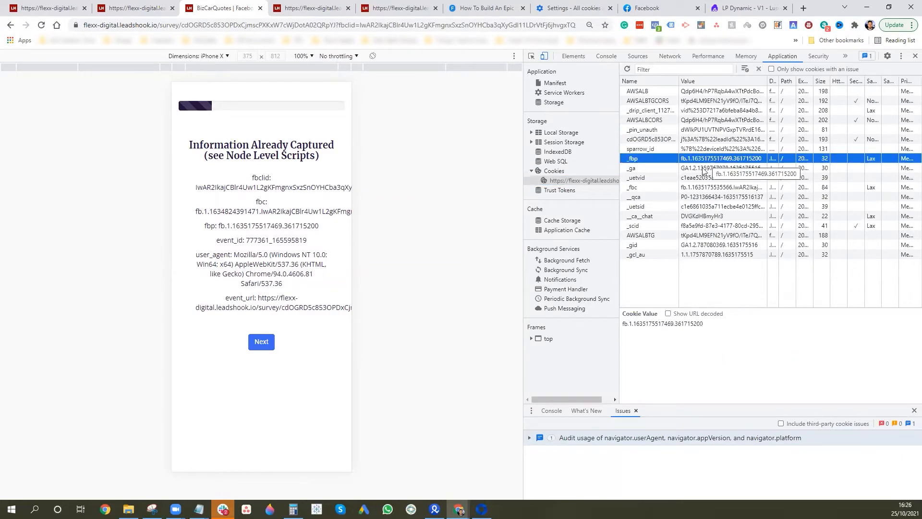
left_click(647, 188)
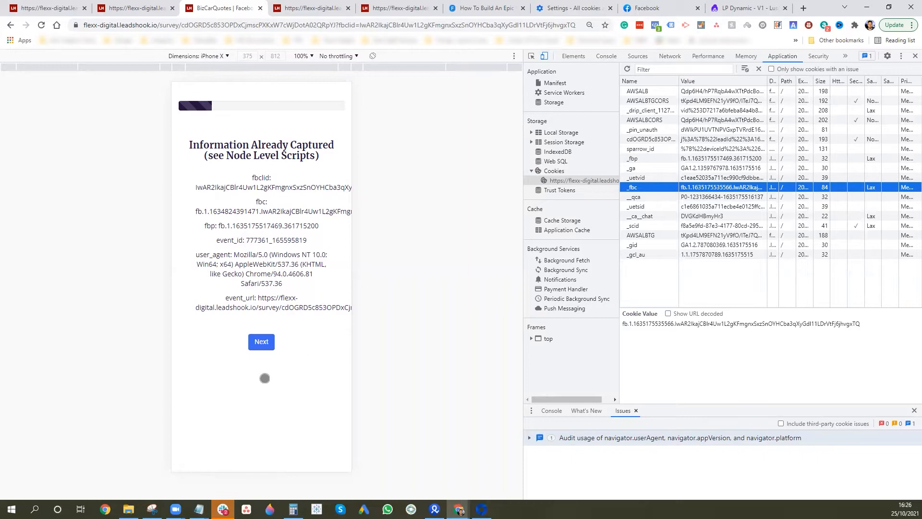
left_click_drag(300, 225, 281, 238)
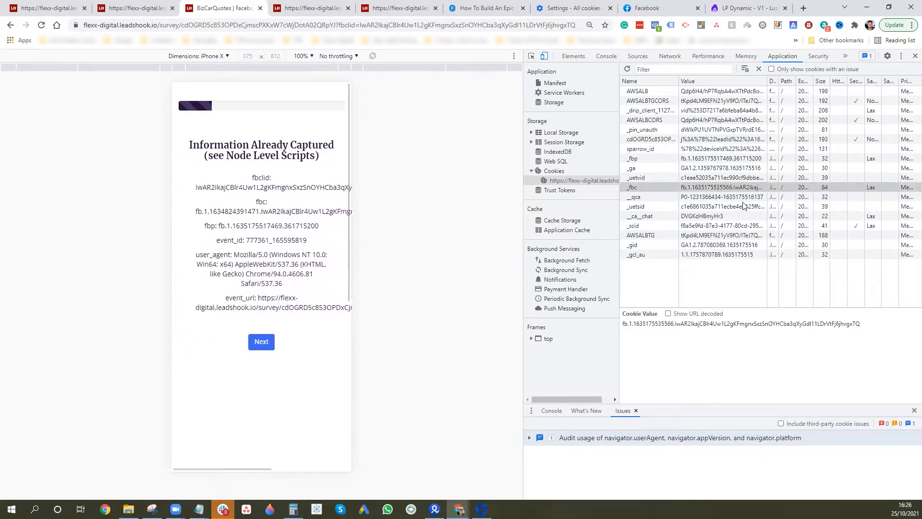
double_click(744, 188)
left_click(744, 189)
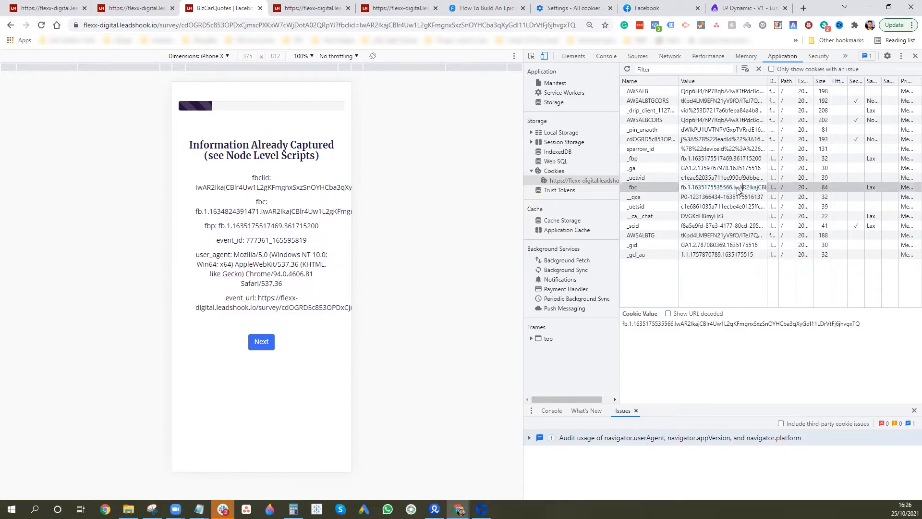
left_click_drag(735, 188, 785, 187)
left_click(759, 227)
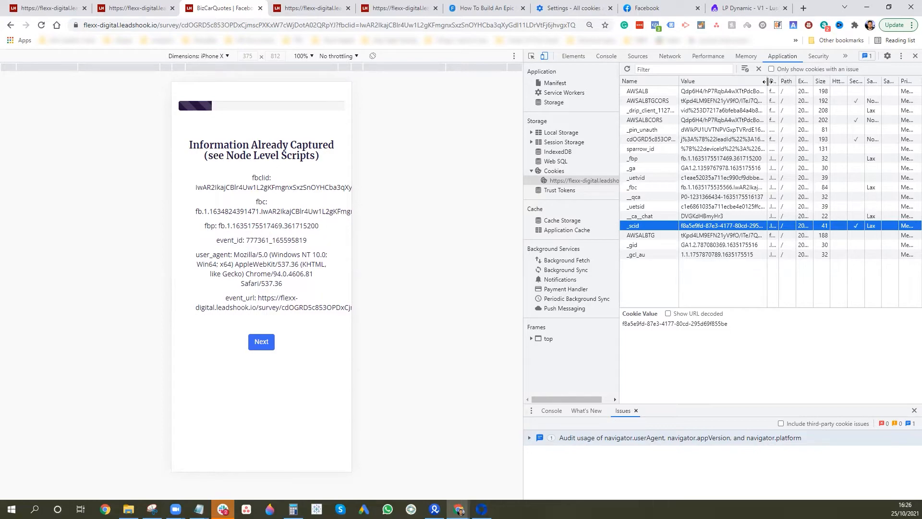
Sort the cookies by name, widen the name and value columns, and recheck _fbp's value
left_click(667, 81)
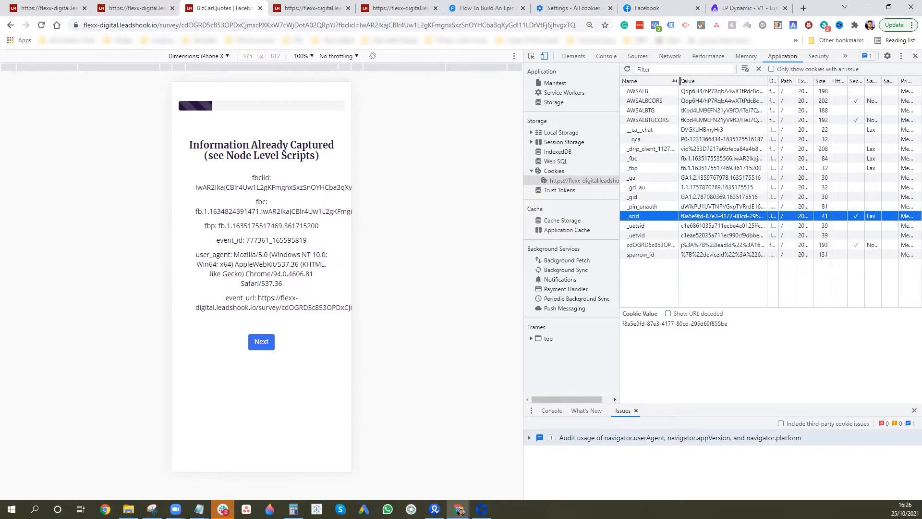
left_click_drag(681, 81, 625, 92)
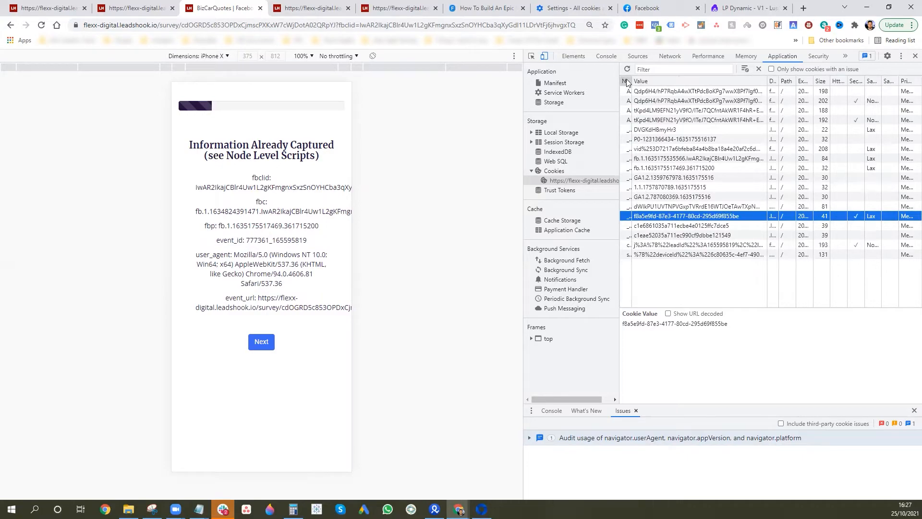
left_click_drag(632, 81, 649, 80)
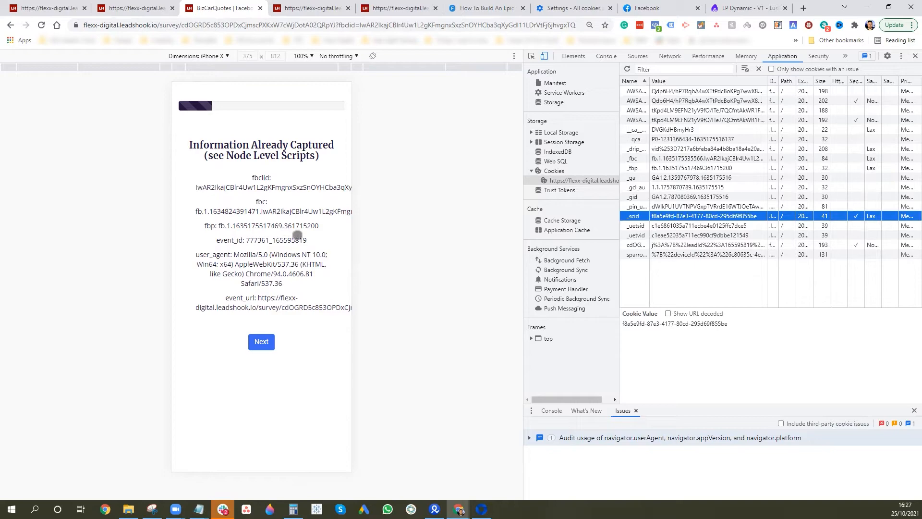
left_click_drag(297, 235, 249, 233)
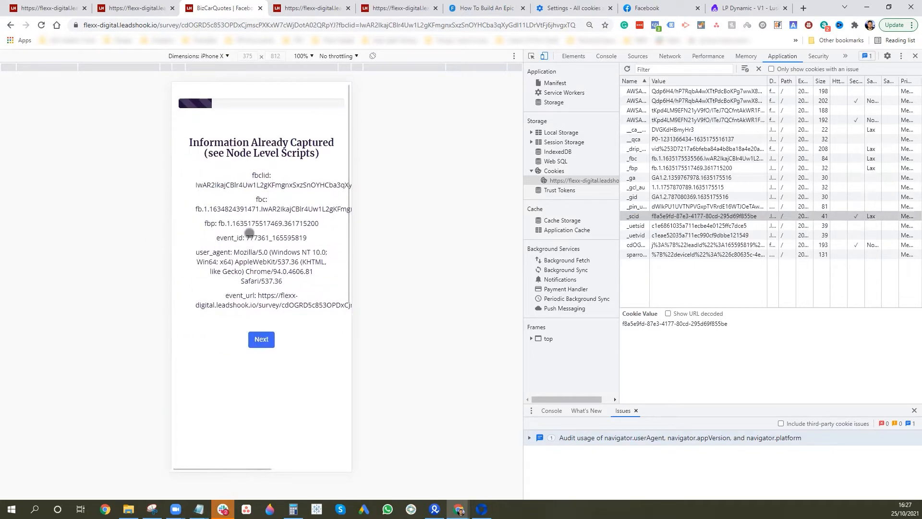
left_click(686, 169)
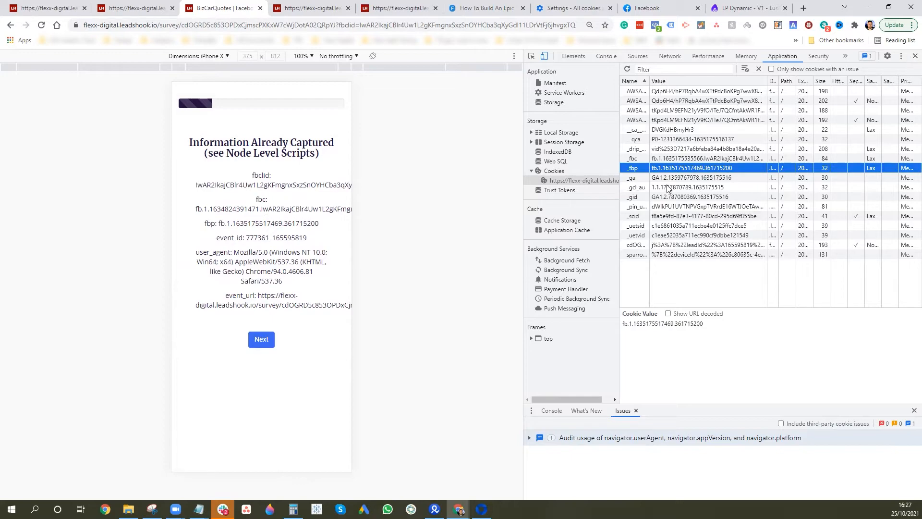
left_click(603, 58)
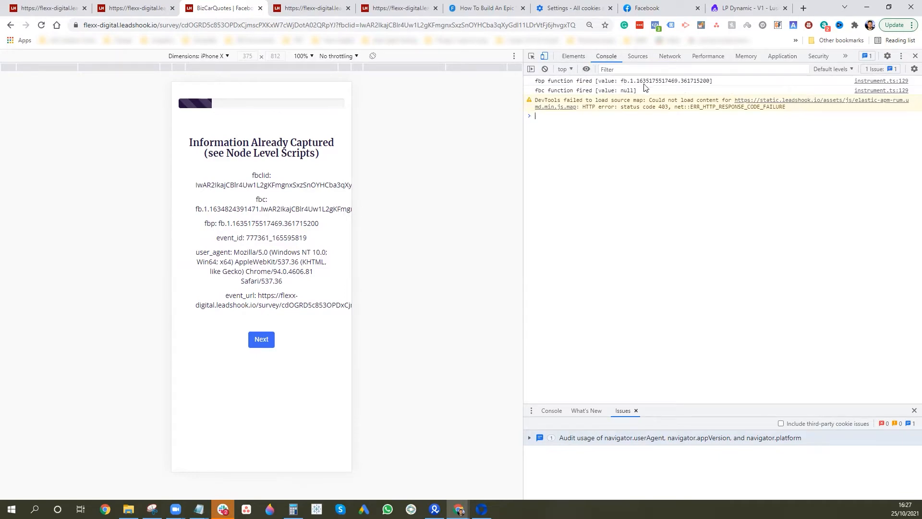
Glance through the Sources, Network and Performance panels, then close DevTools
left_click(638, 57)
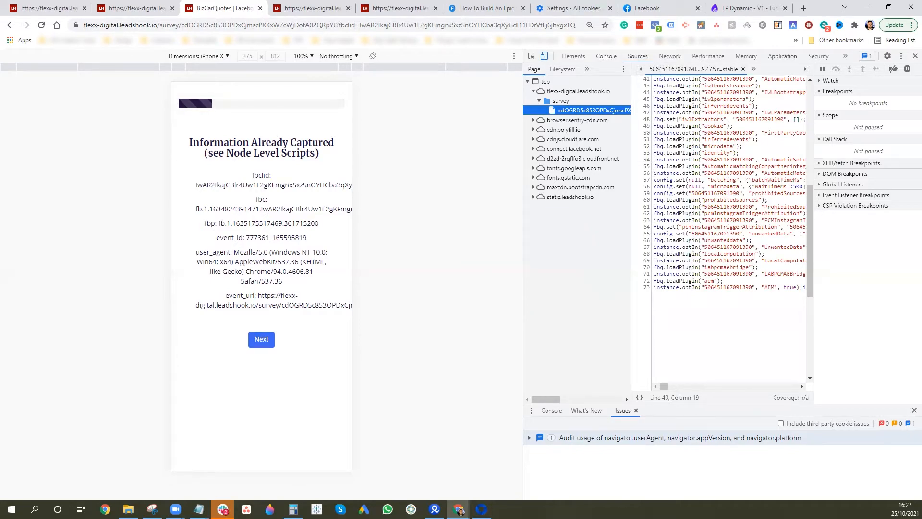
left_click(662, 59)
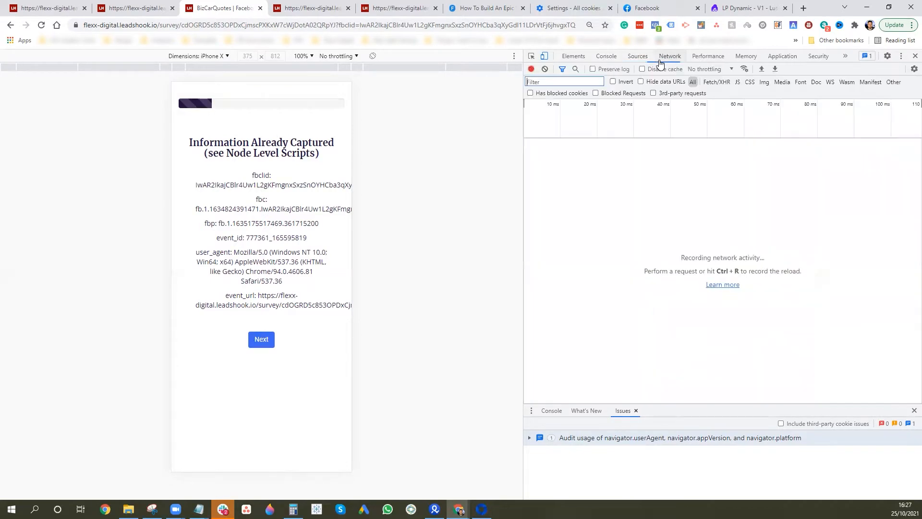
left_click(707, 57)
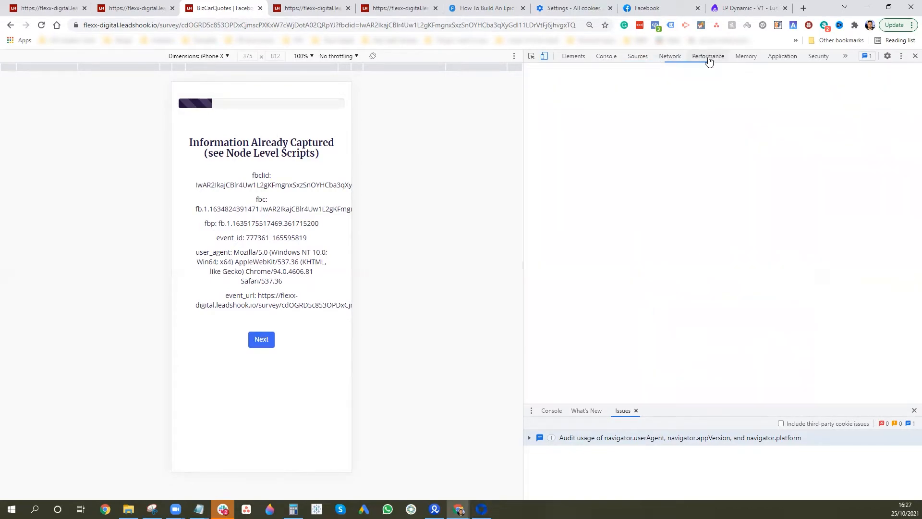
left_click(913, 57)
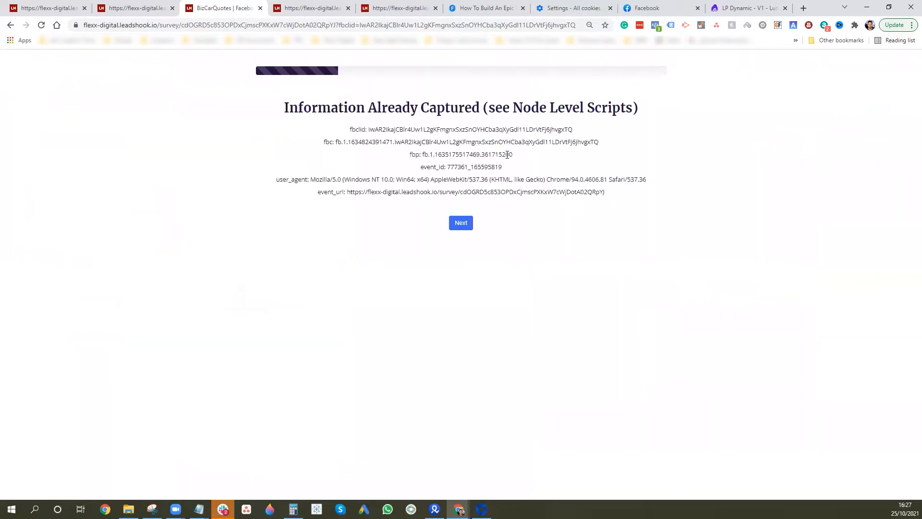
Enter the test lead's first and last name, phone number and email address through the survey steps
left_click(460, 222)
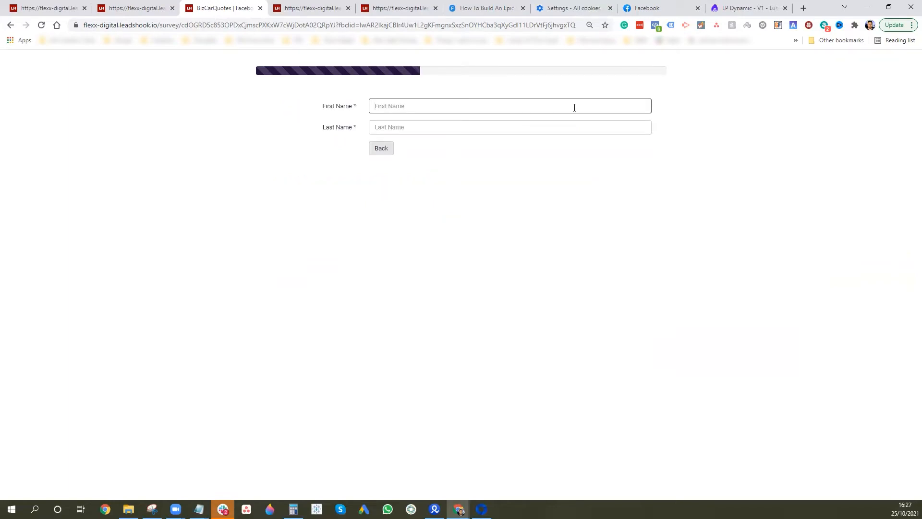
key("Tab")
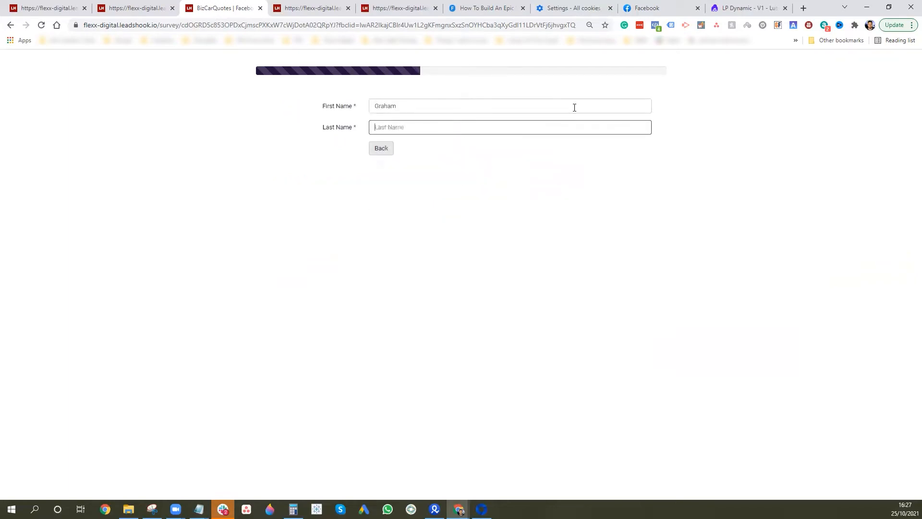
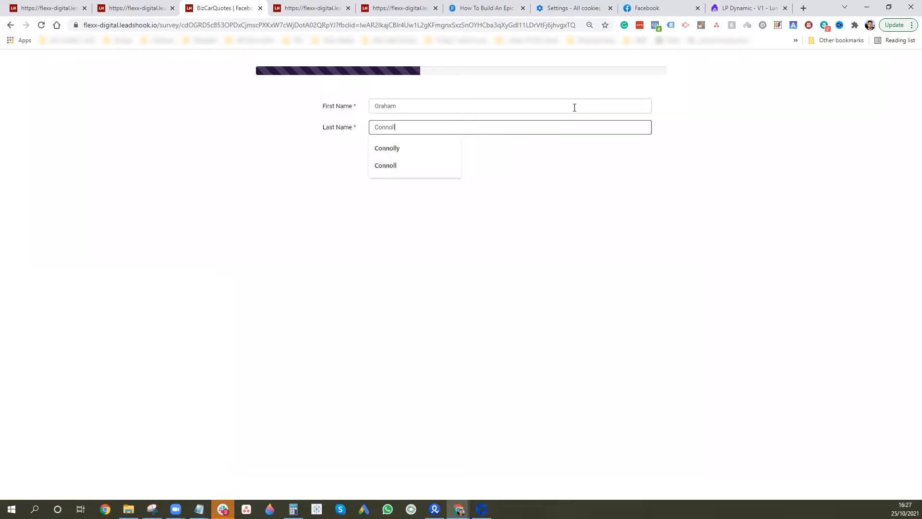
left_click(413, 153)
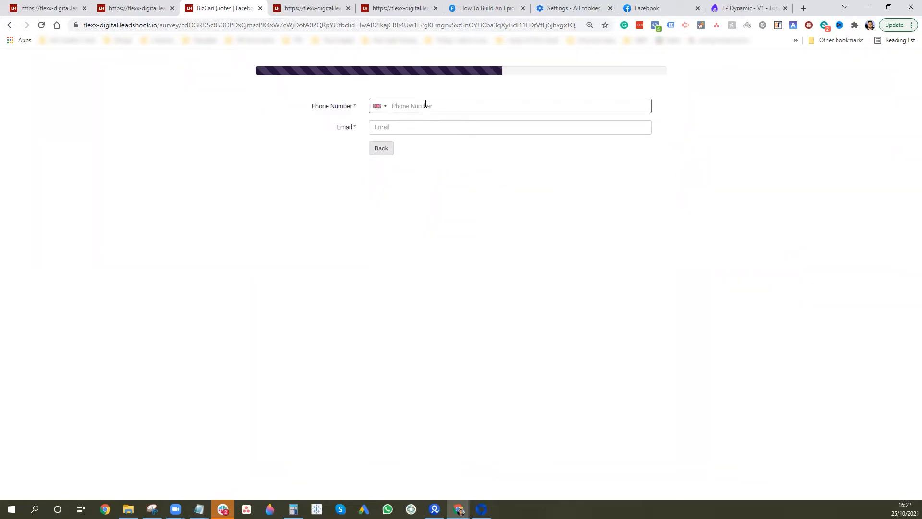
left_click(438, 134)
type("qwrgg@WETh")
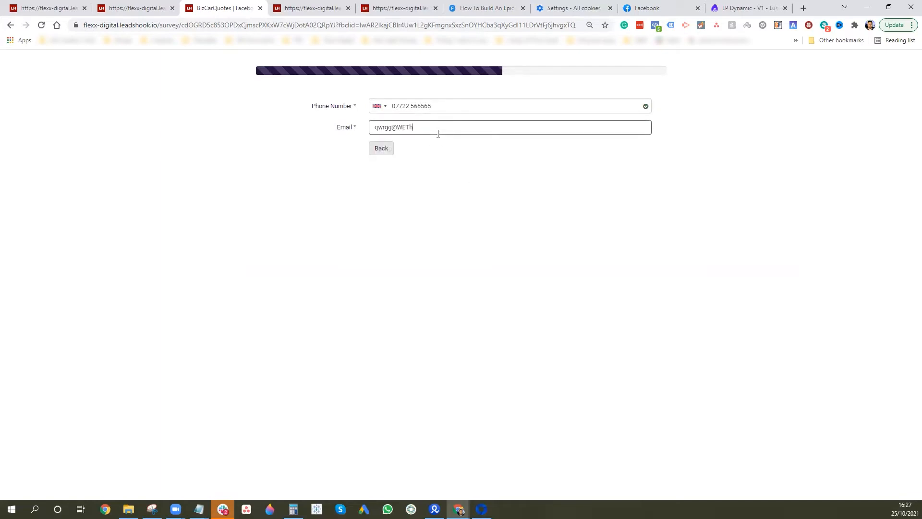
type(".com")
left_click(419, 147)
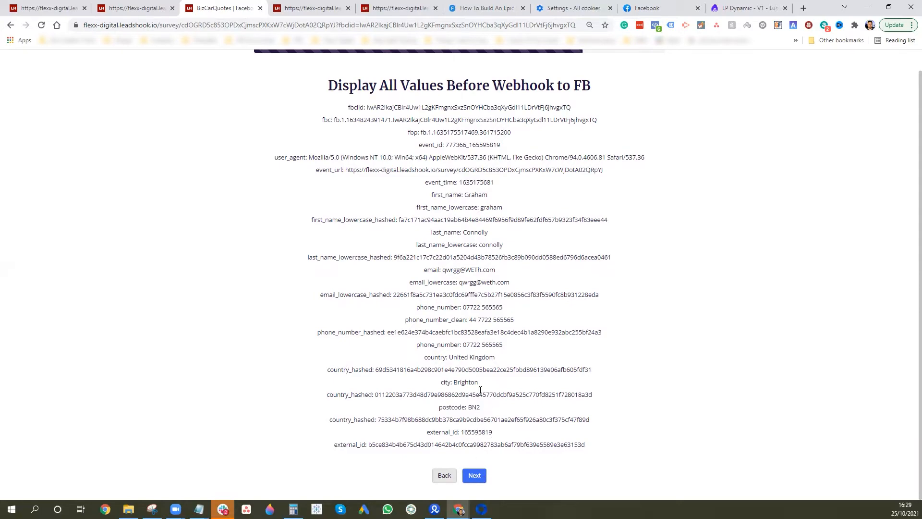
Continue past the values summary, then go from Decision Trees to the Leads list
left_click(474, 475)
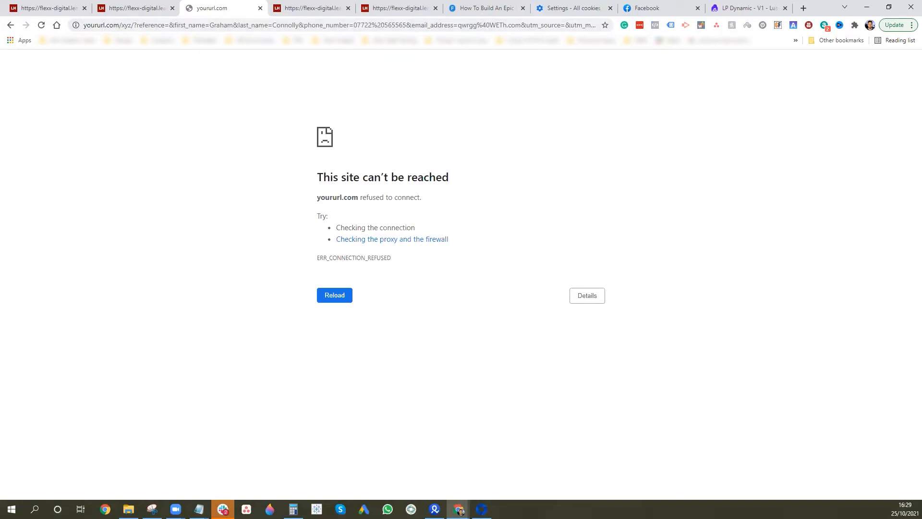
left_click(150, 5)
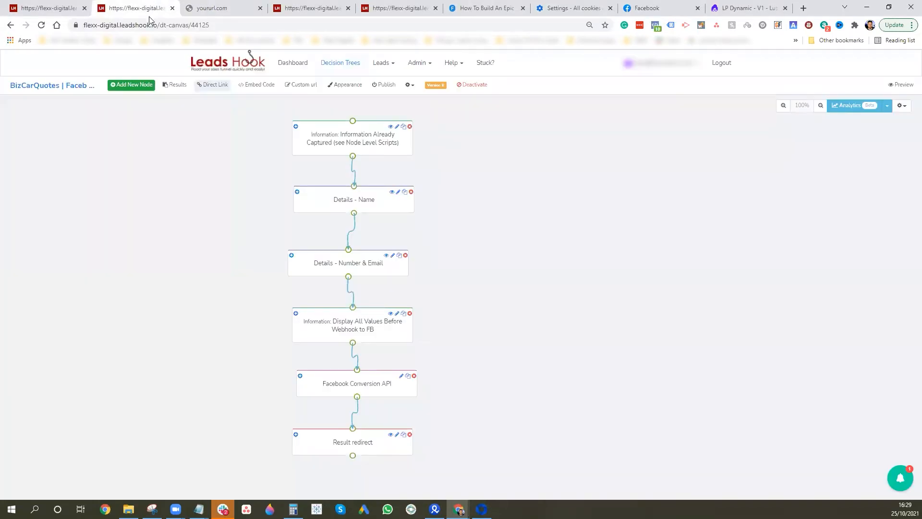
left_click(354, 65)
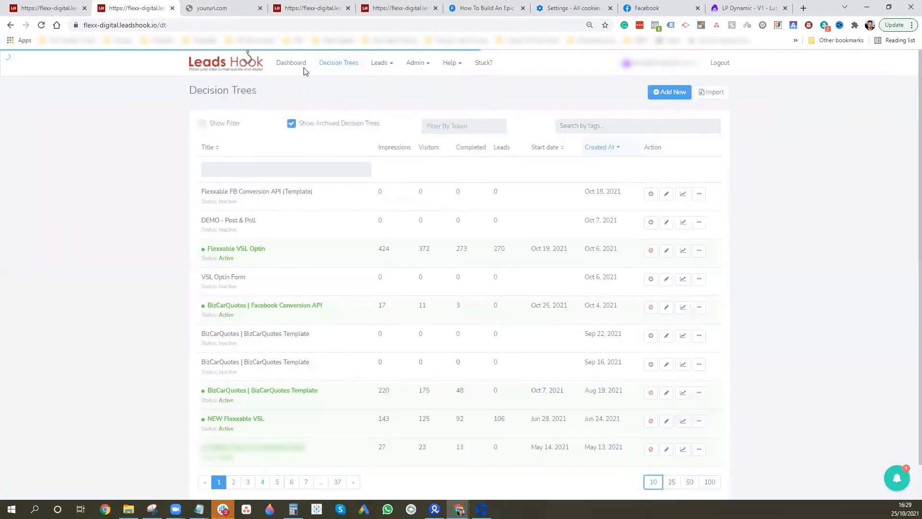
left_click(390, 67)
left_click(394, 95)
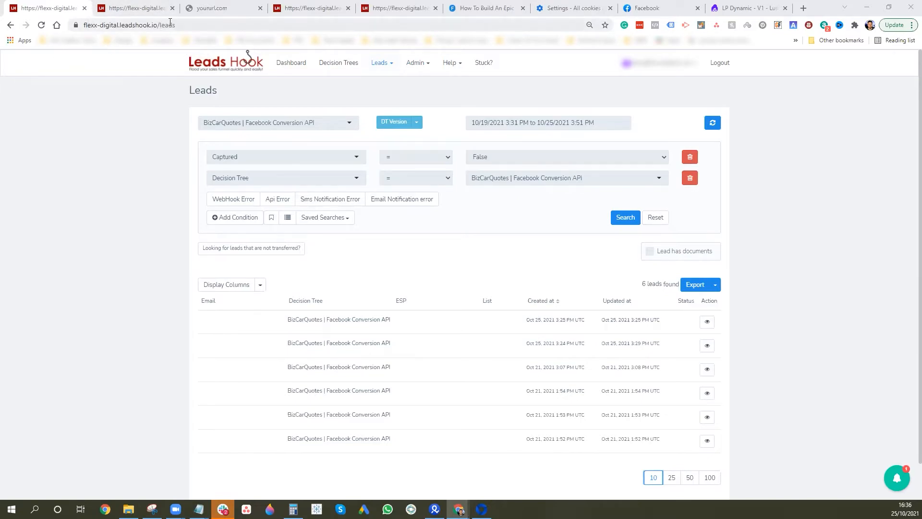
left_click(379, 63)
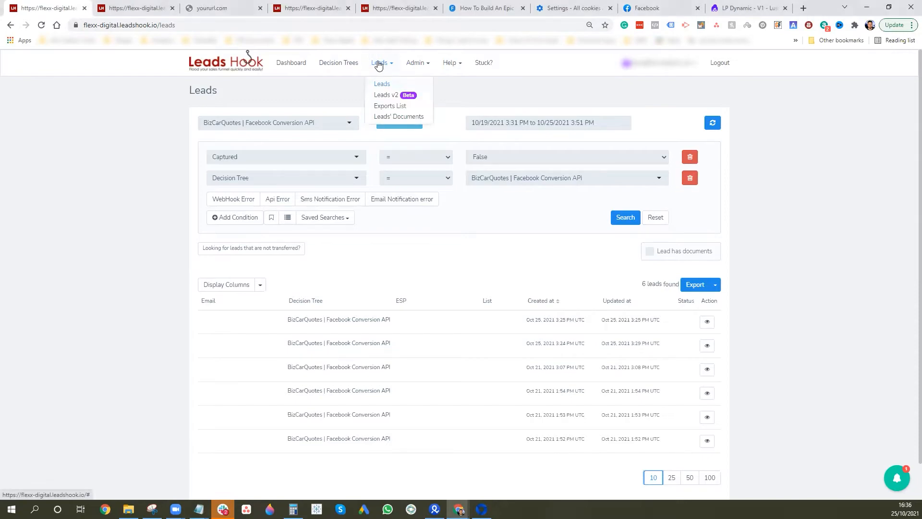
left_click(389, 85)
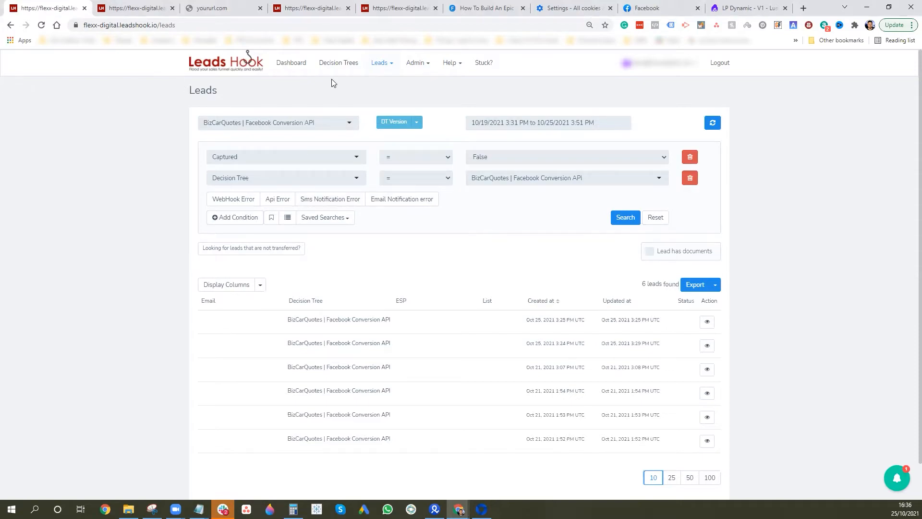
left_click(316, 122)
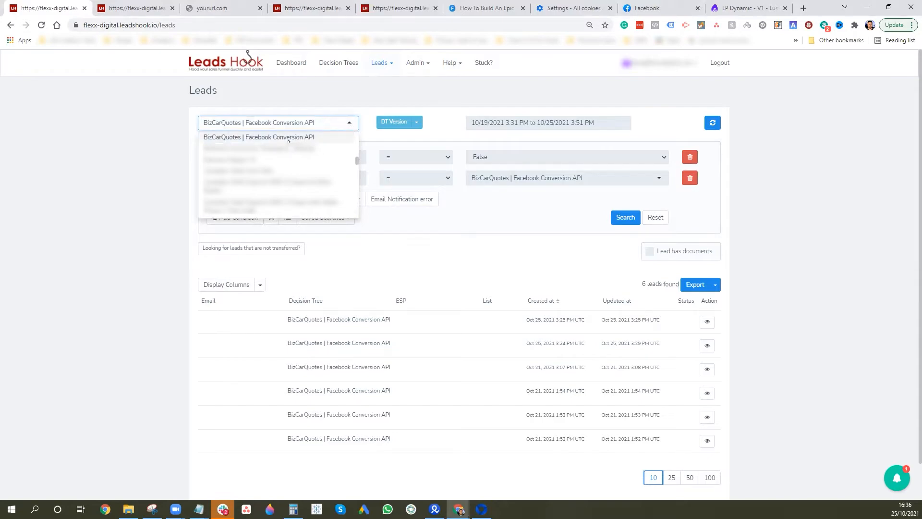
left_click(283, 139)
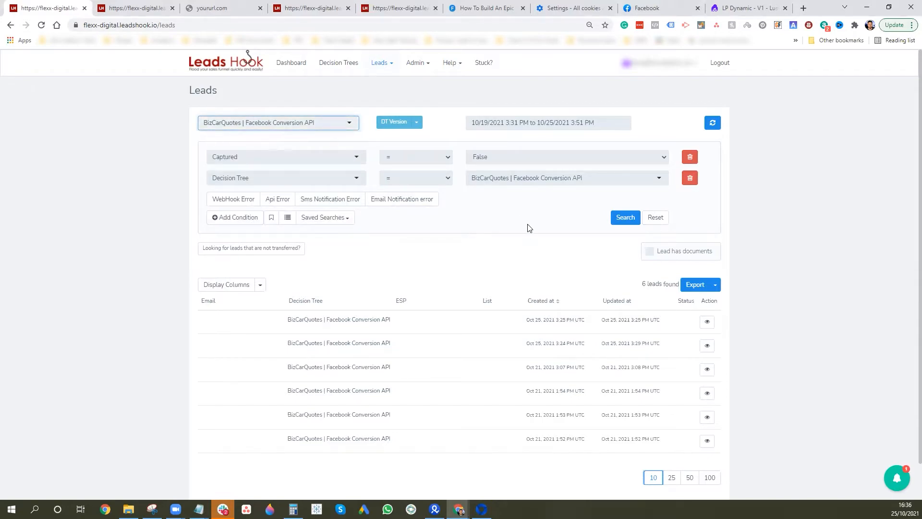
left_click(523, 158)
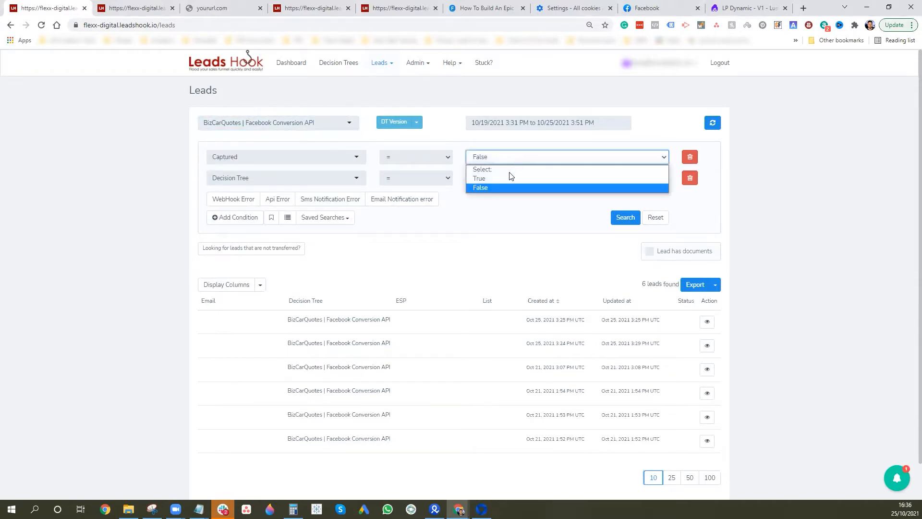
left_click(505, 183)
left_click(624, 217)
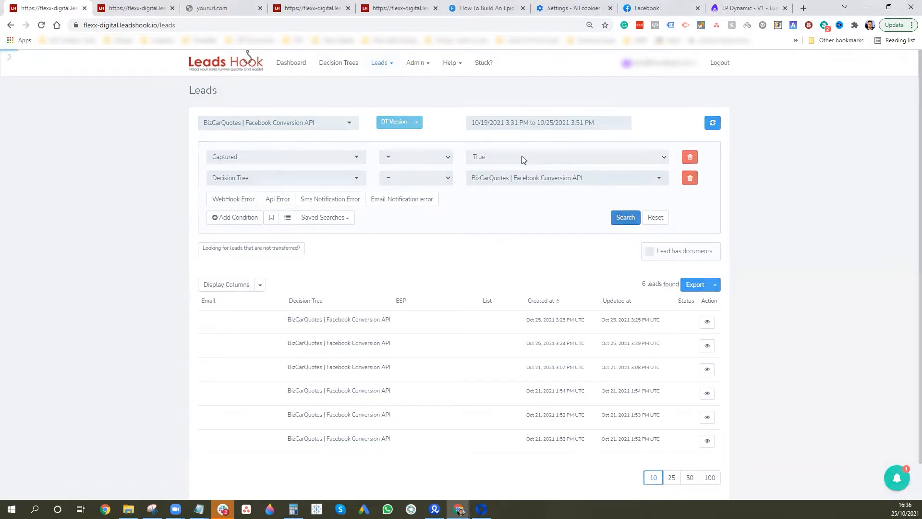
left_click(550, 152)
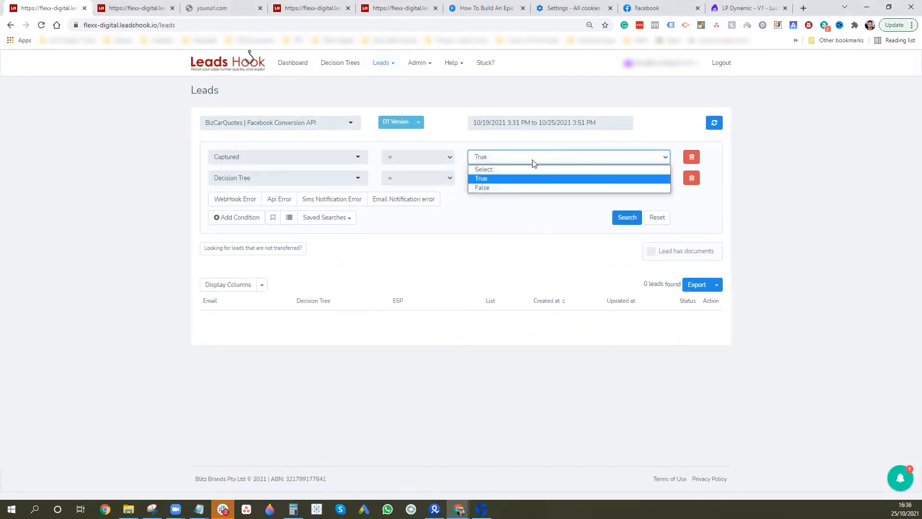
left_click(499, 187)
left_click(625, 219)
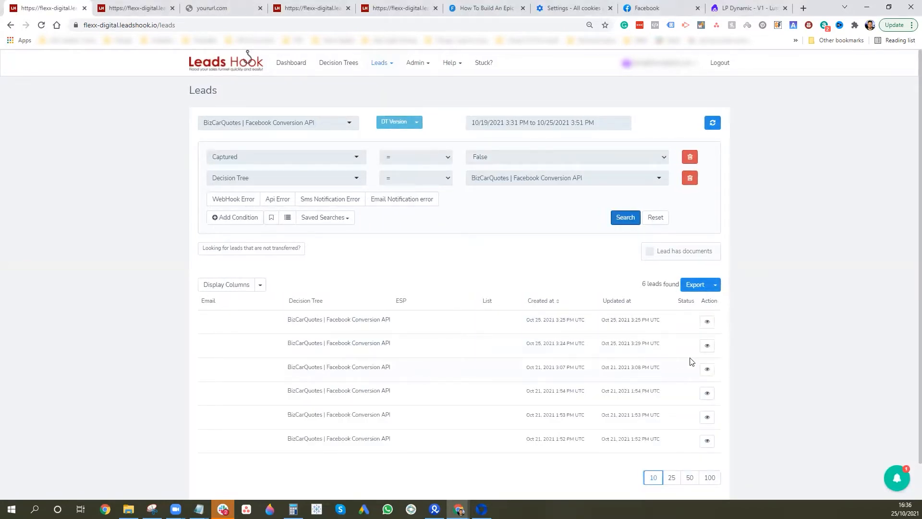
Open the details of the Oct 25, 3:24 PM lead after checking the most recent one
left_click(707, 321)
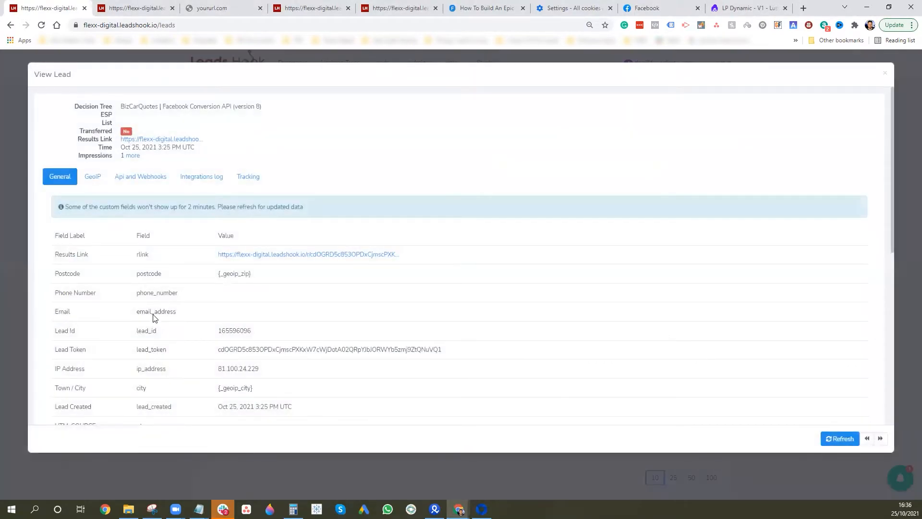
left_click(885, 73)
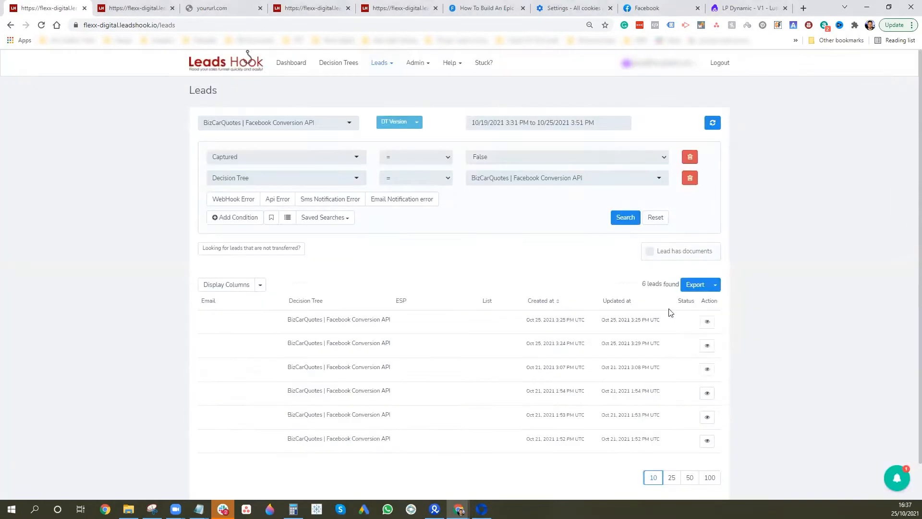
left_click(708, 346)
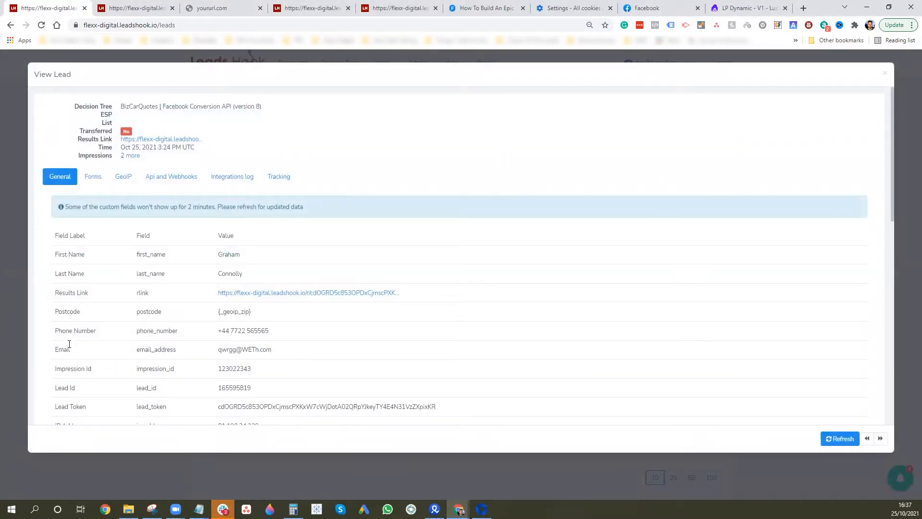
scroll(297, 346, "down", 2)
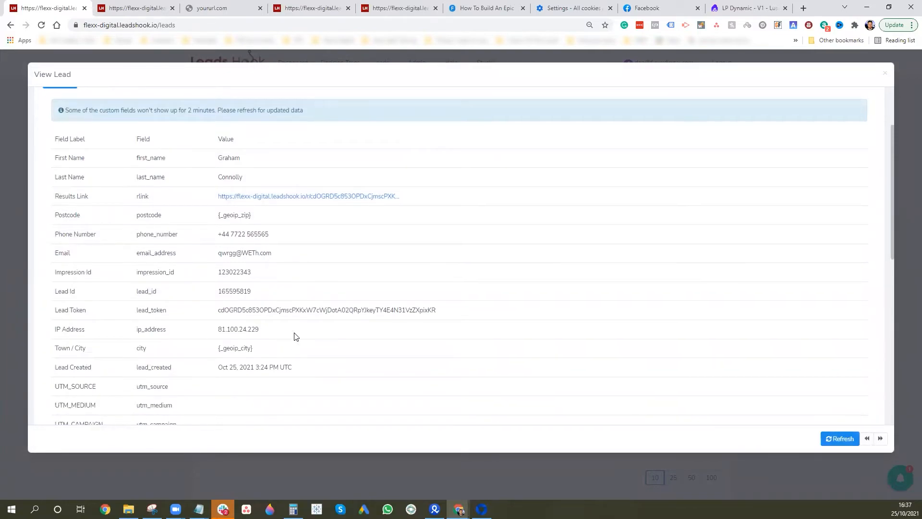
scroll(295, 331, "down", 5)
scroll(296, 317, "down", 3)
scroll(266, 294, "up", 10)
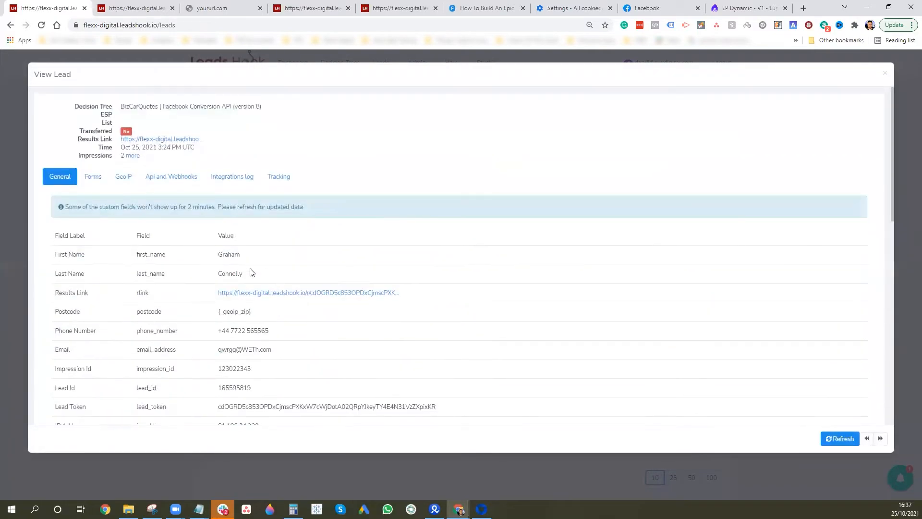
Show that lead's webhook request and Facebook's 400 'parameter data is required' response
left_click(174, 186)
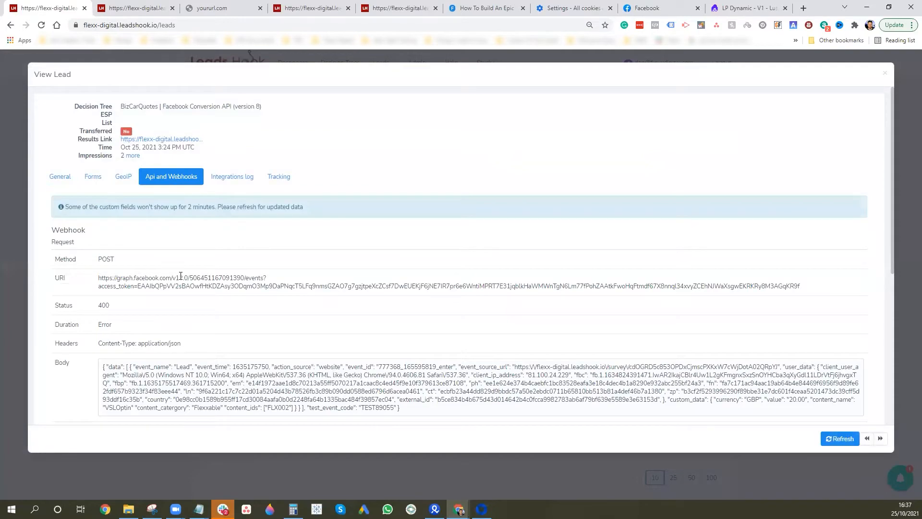
scroll(284, 288, "down", 2)
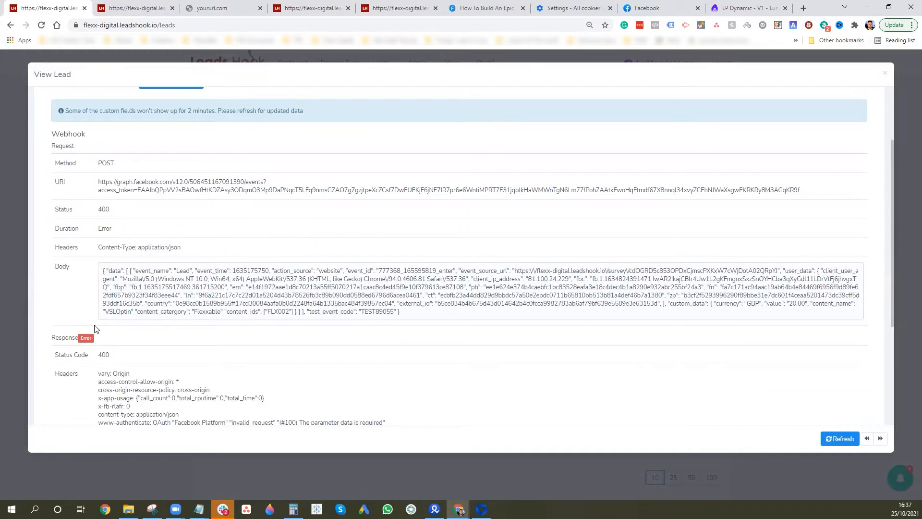
scroll(155, 310, "down", 4)
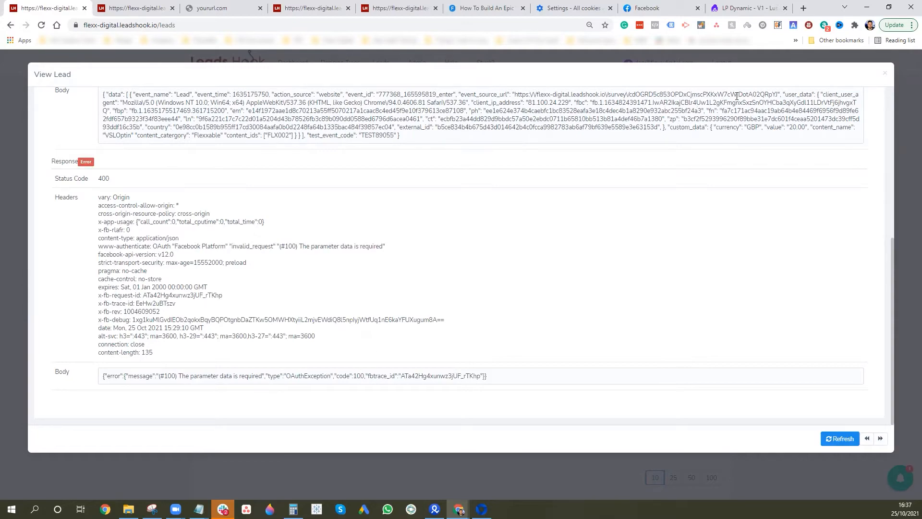
left_click(143, 8)
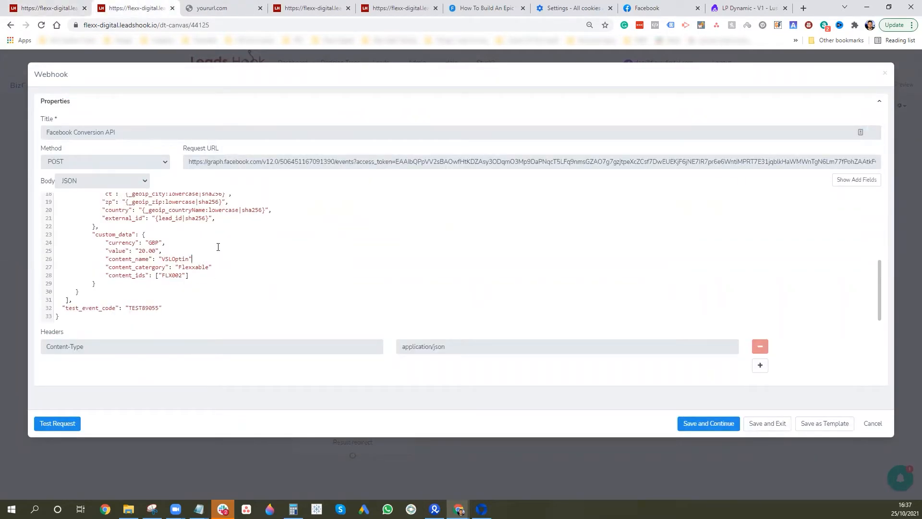
Add the missing comma after the content_name entry in the webhook's custom_data JSON and save
scroll(224, 247, "up", 5)
scroll(219, 240, "down", 6)
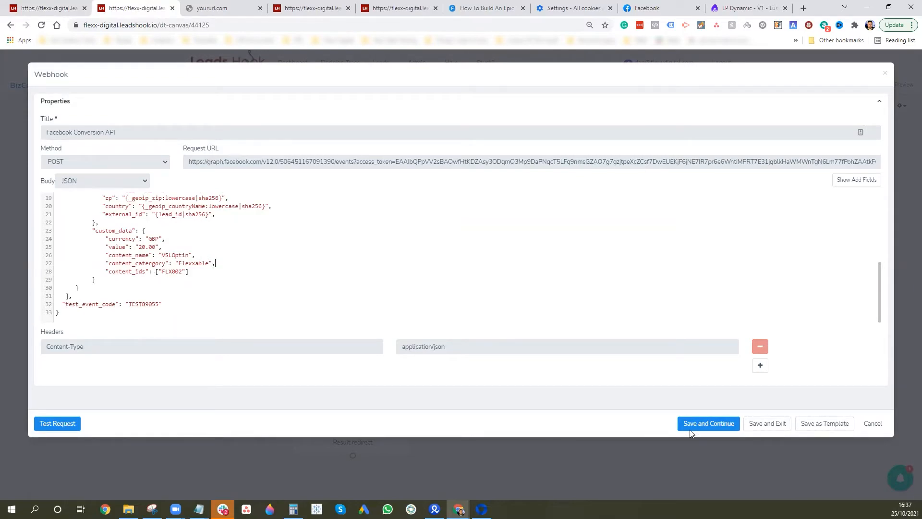
left_click(766, 423)
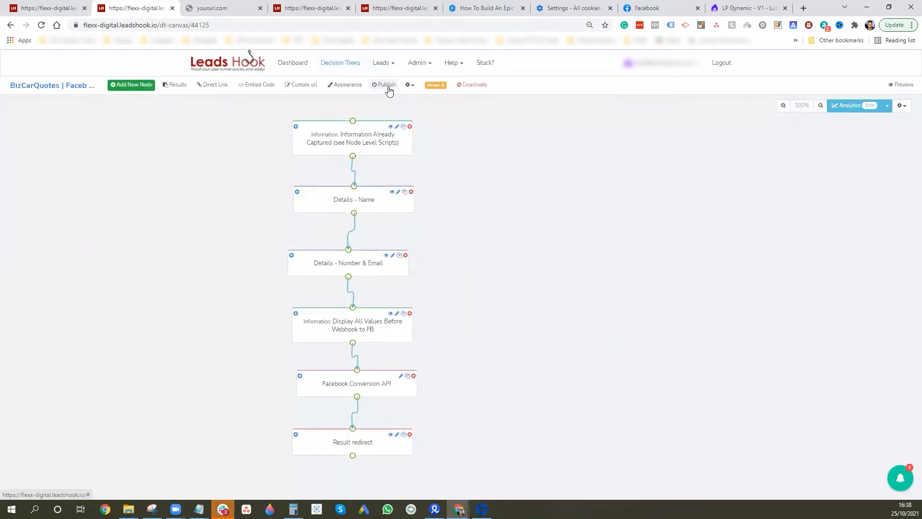
Republish the decision tree, confirming past the activation warning
left_click(387, 85)
left_click(837, 156)
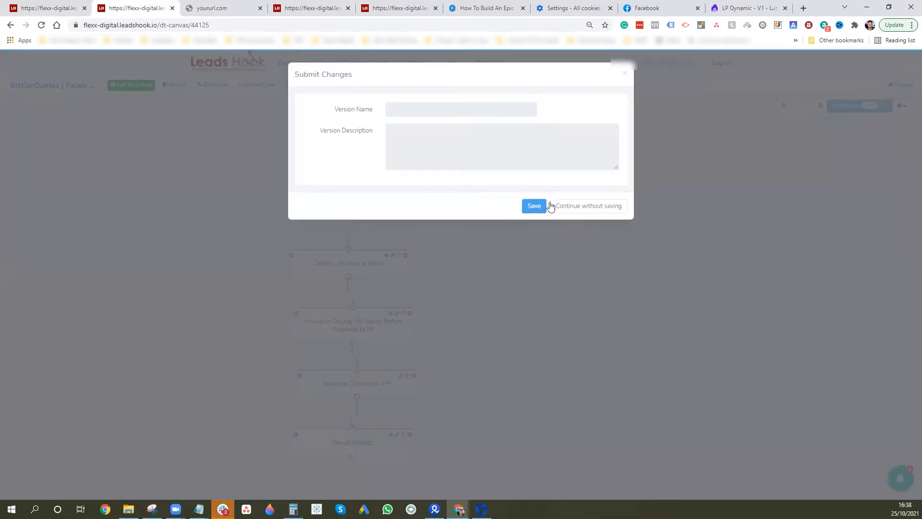
left_click(533, 205)
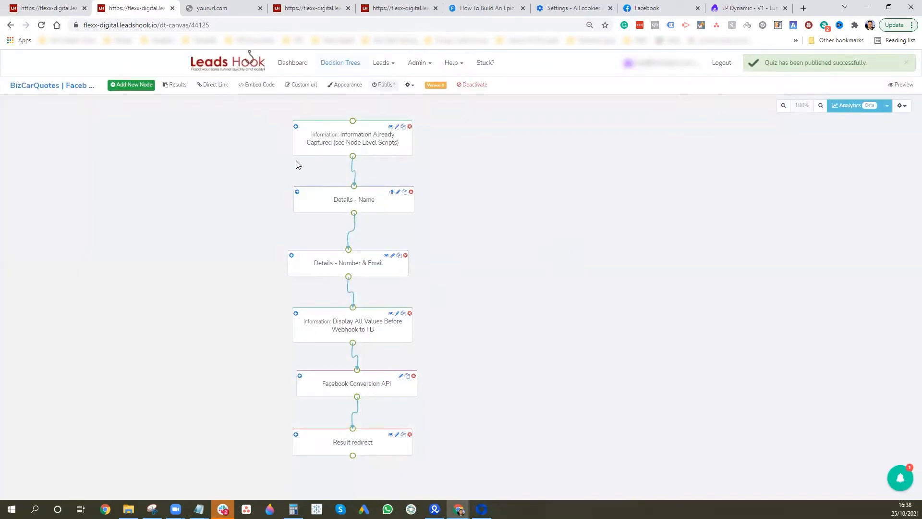
Open the survey's direct link in a new tab and reload it with an ?fbclid parameter
left_click(212, 85)
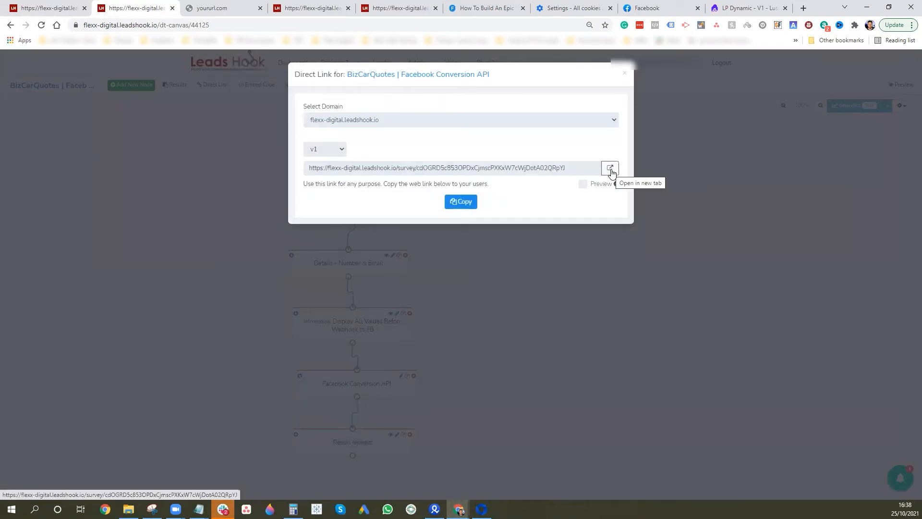
left_click(610, 168)
left_click(377, 23)
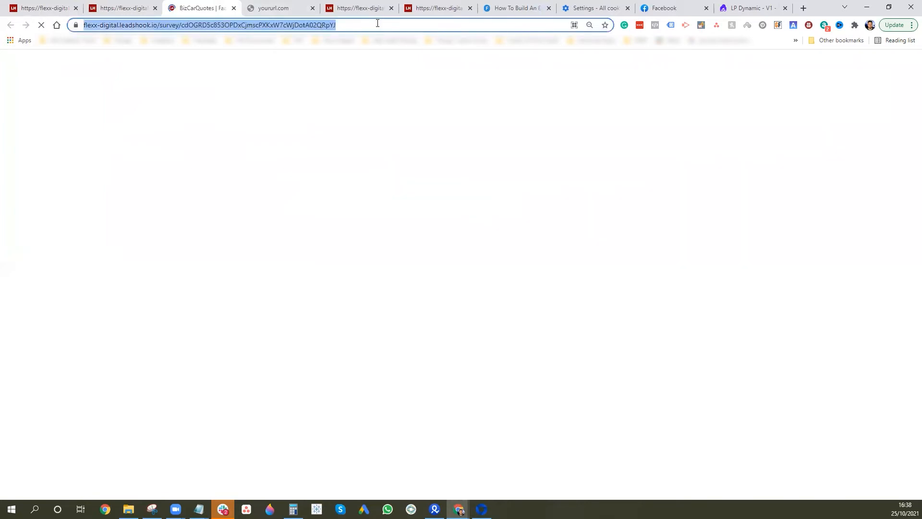
left_click(377, 23)
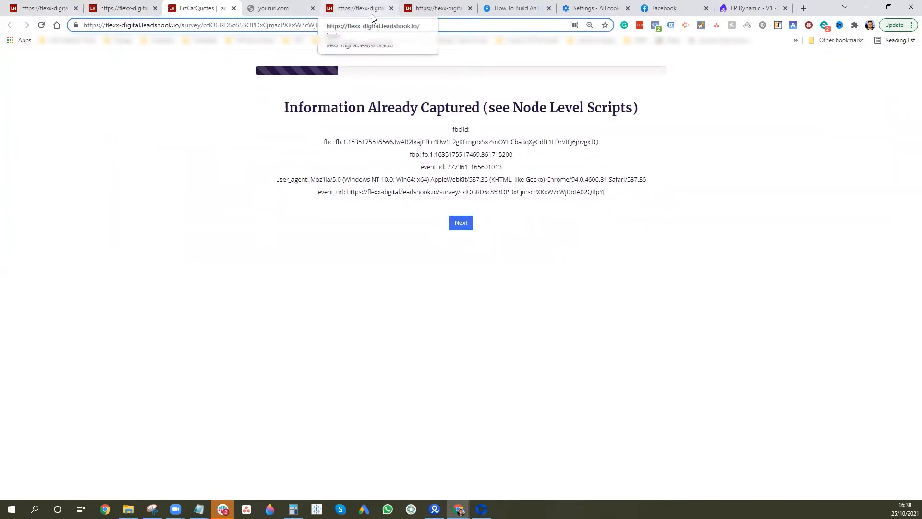
type("?")
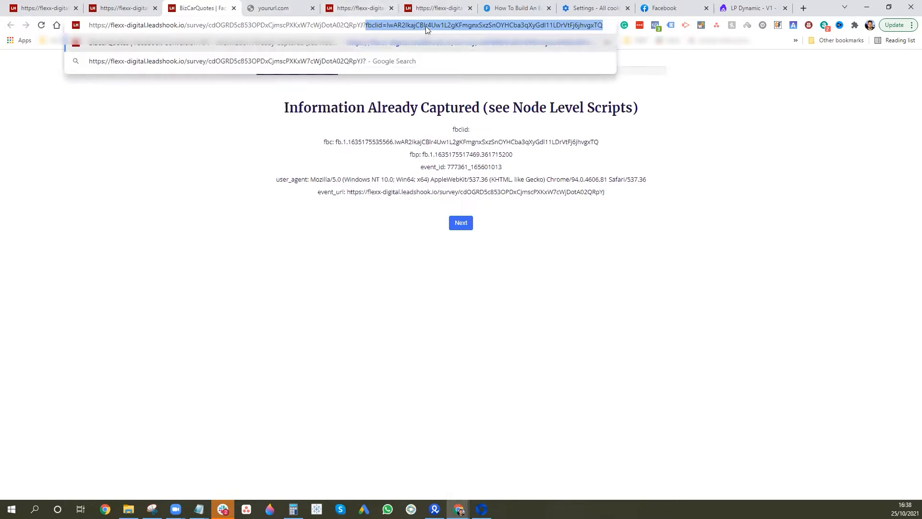
key("Return")
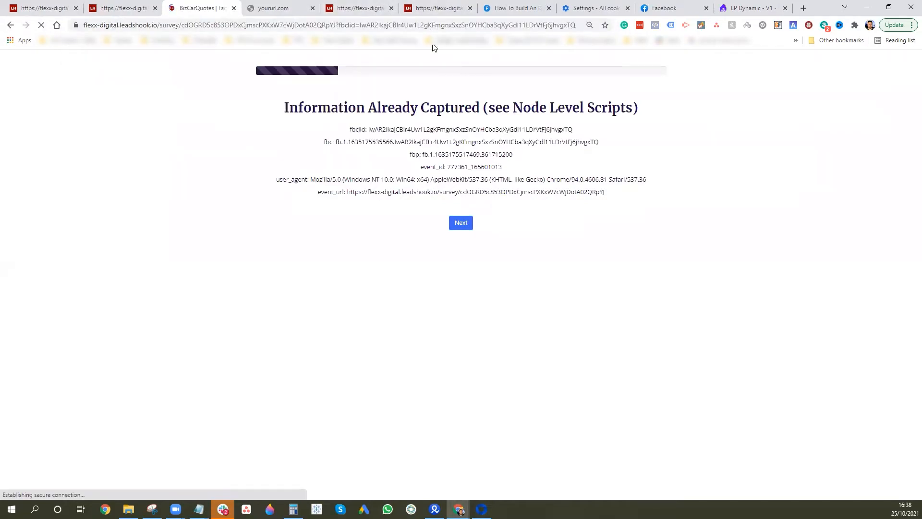
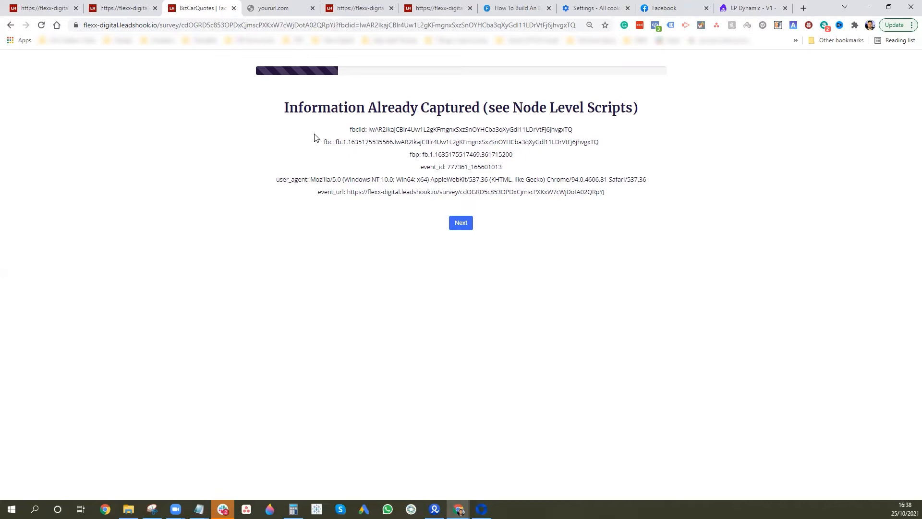
Start the test survey and enter a dummy first and last name
left_click(461, 223)
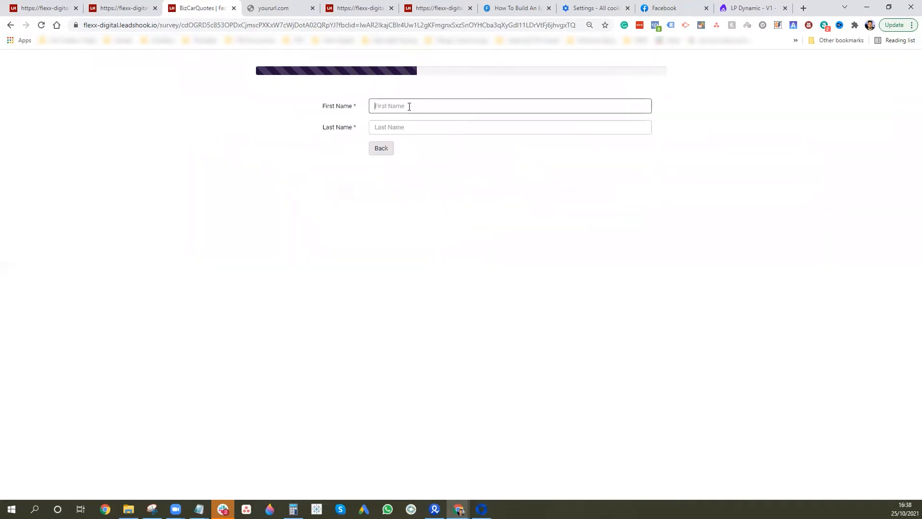
type("sffsgd")
left_click(436, 125)
type("dsadj")
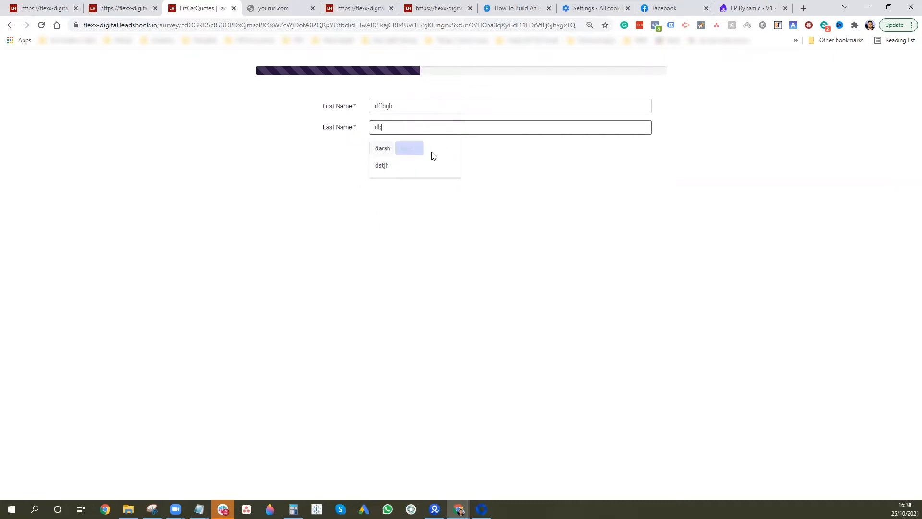
left_click(409, 150)
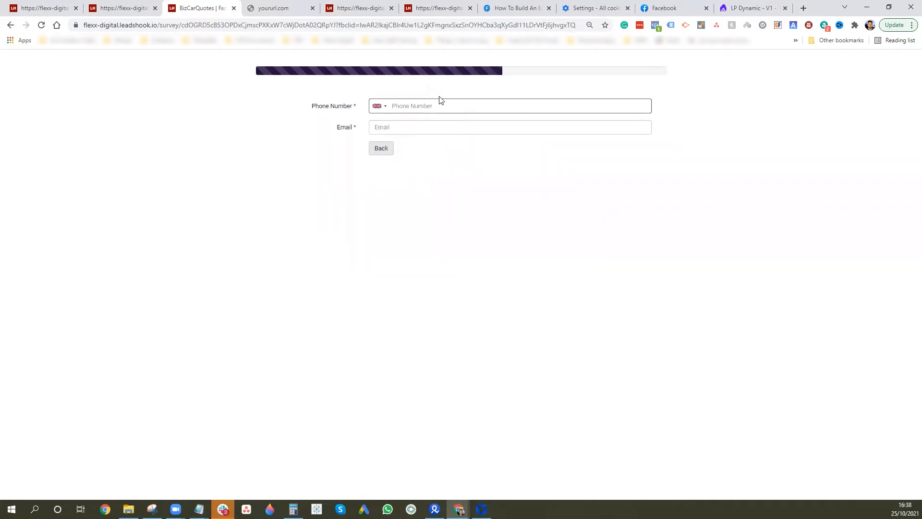
Enter a test phone number and email, submit, and continue past the values page to the redirect
left_click(405, 125)
type("fgetg")
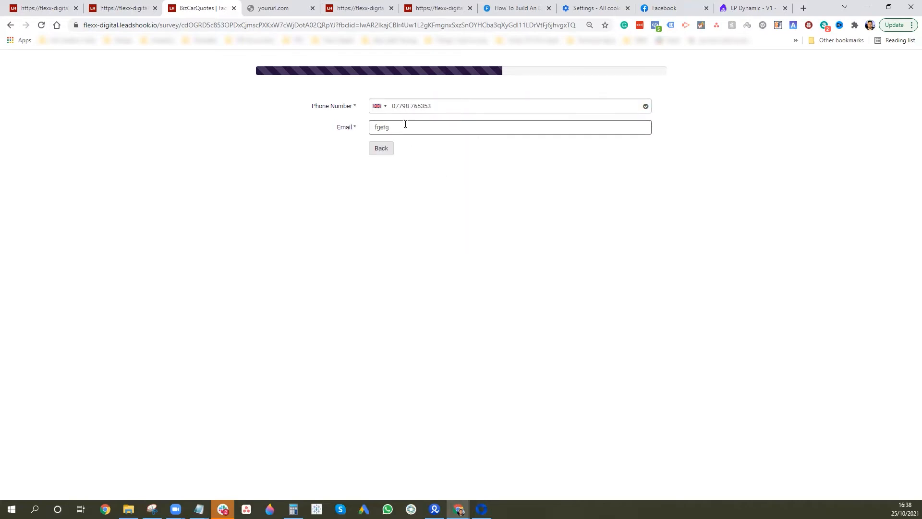
type("@Wth.com")
left_click(411, 149)
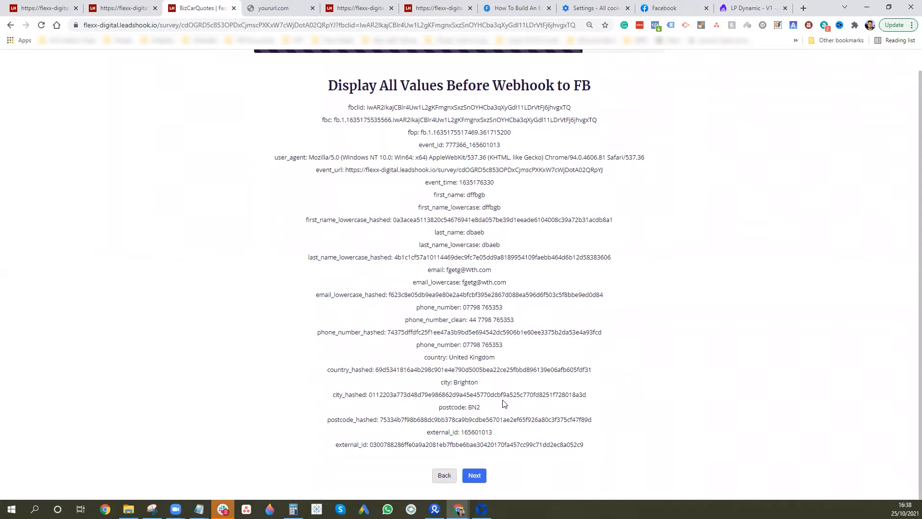
left_click(473, 477)
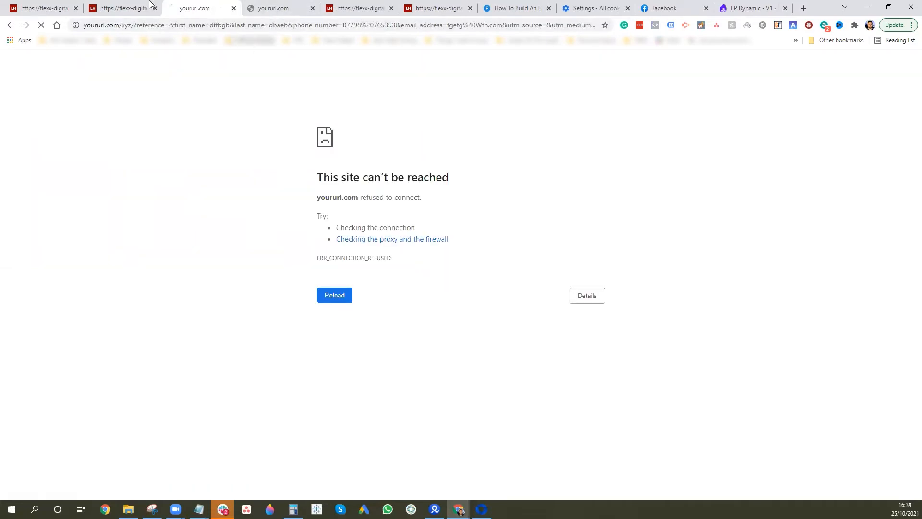
Close the yoururl.com tabs and the lead details dialog, and reload the leads list
left_click(313, 8)
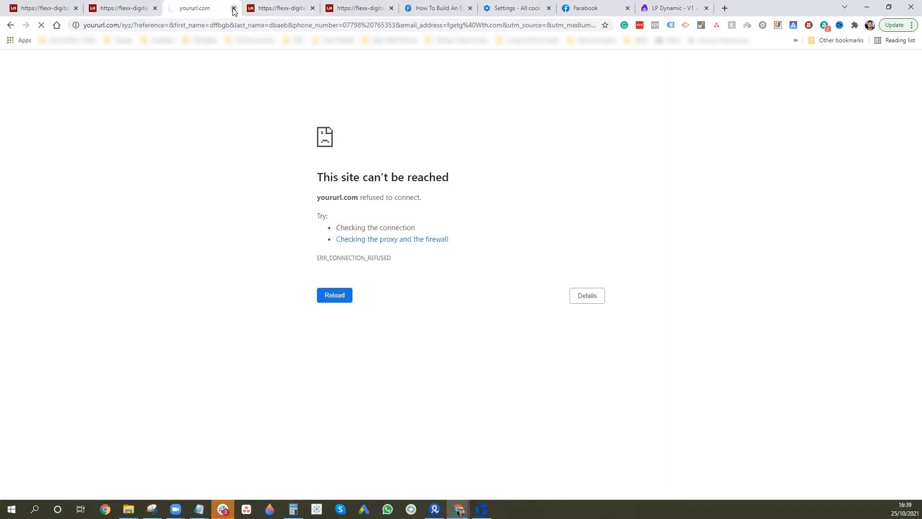
left_click(233, 8)
left_click(61, 5)
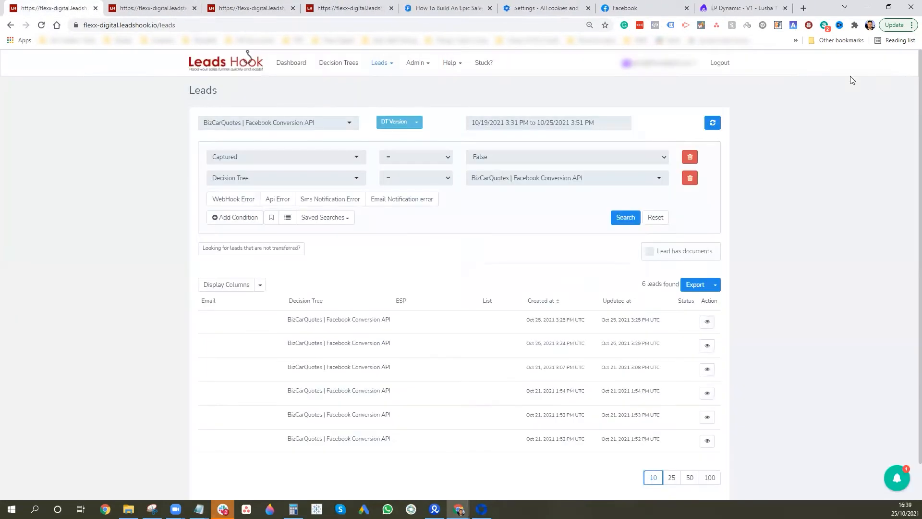
left_click(885, 73)
left_click(41, 25)
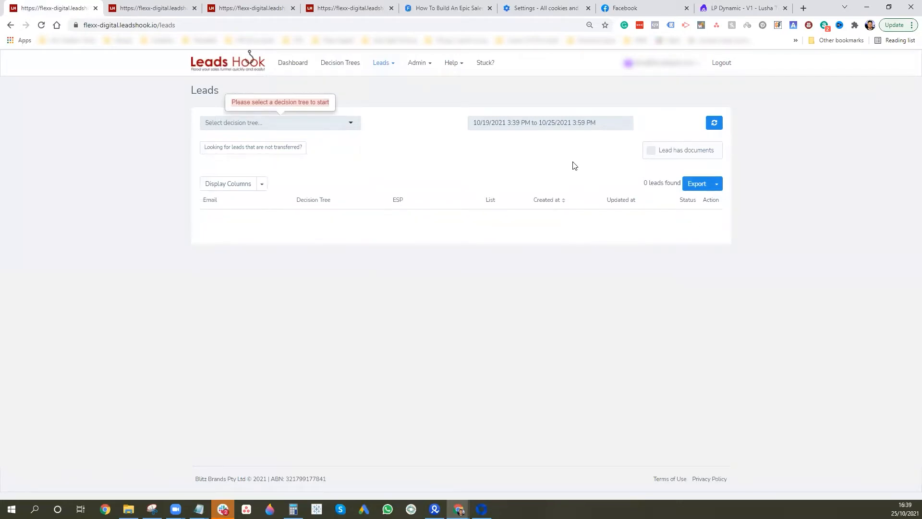
Search leads for the BizCarQuotes | Facebook Conversion API tree with Captured = False
left_click(273, 123)
type("biz")
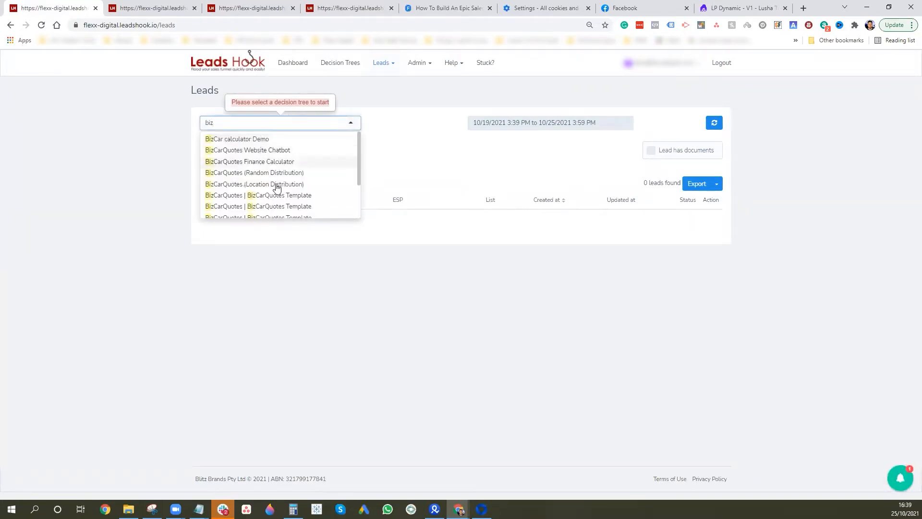
scroll(277, 187, "down", 4)
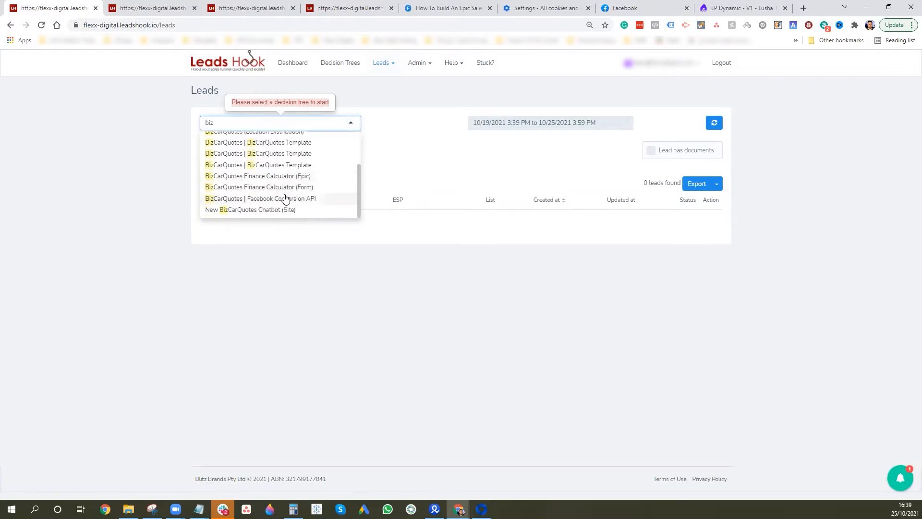
left_click(283, 196)
left_click(497, 158)
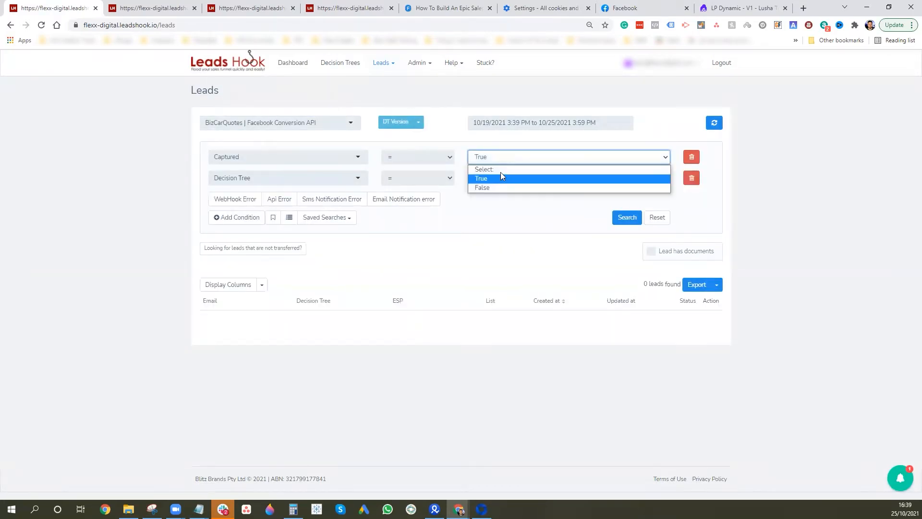
left_click(495, 186)
left_click(627, 218)
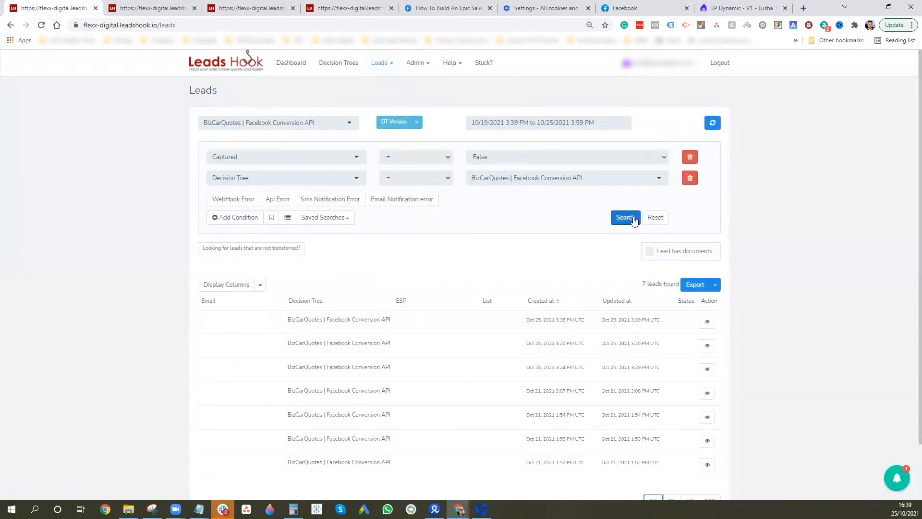
Open the newest test lead's details and review its General information
left_click(708, 322)
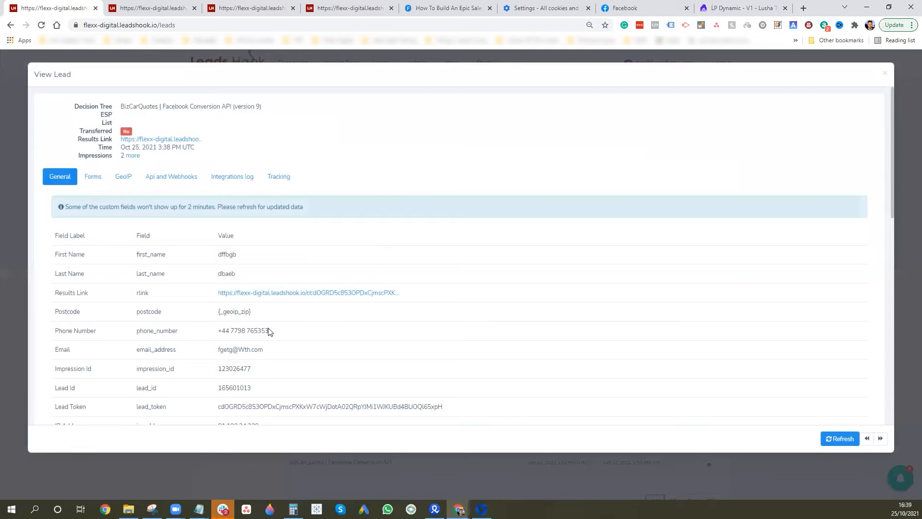
scroll(248, 347, "down", 2)
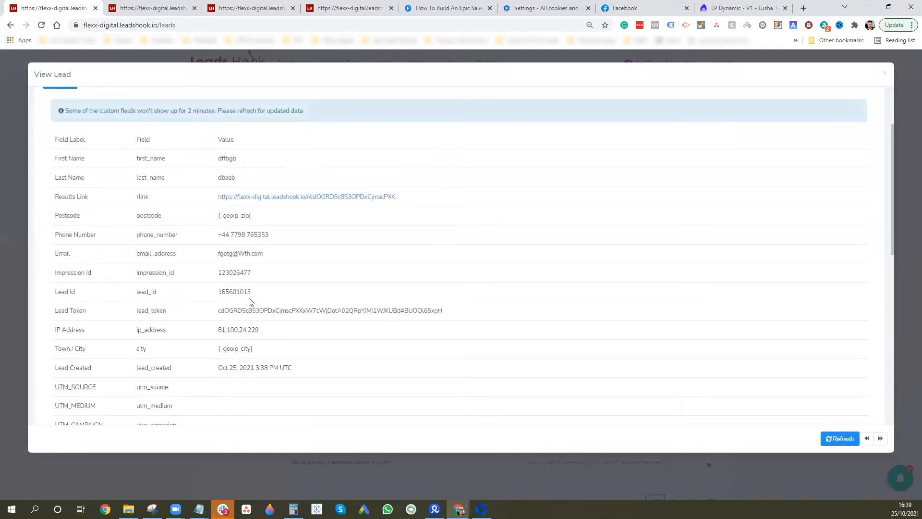
scroll(262, 288, "down", 10)
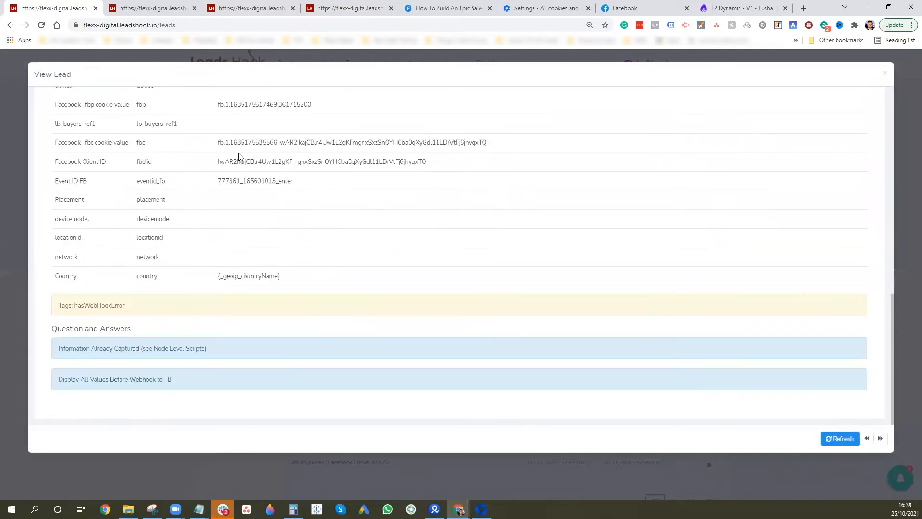
scroll(357, 204, "up", 1)
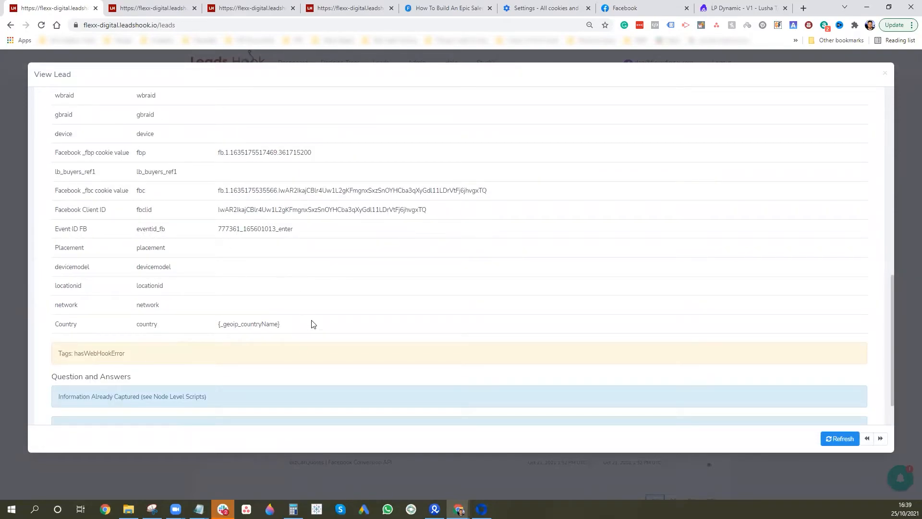
scroll(200, 259, "up", 5)
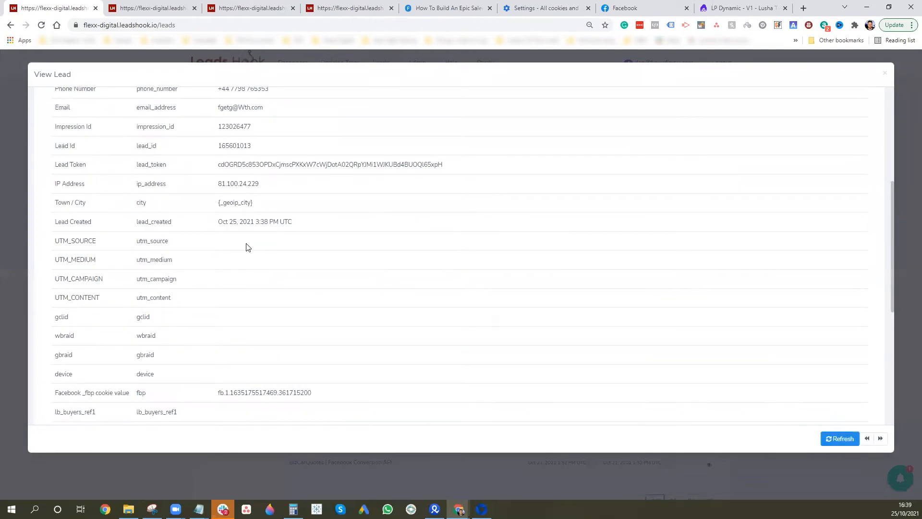
scroll(238, 247, "up", 1)
scroll(173, 307, "down", 1)
scroll(169, 309, "down", 5)
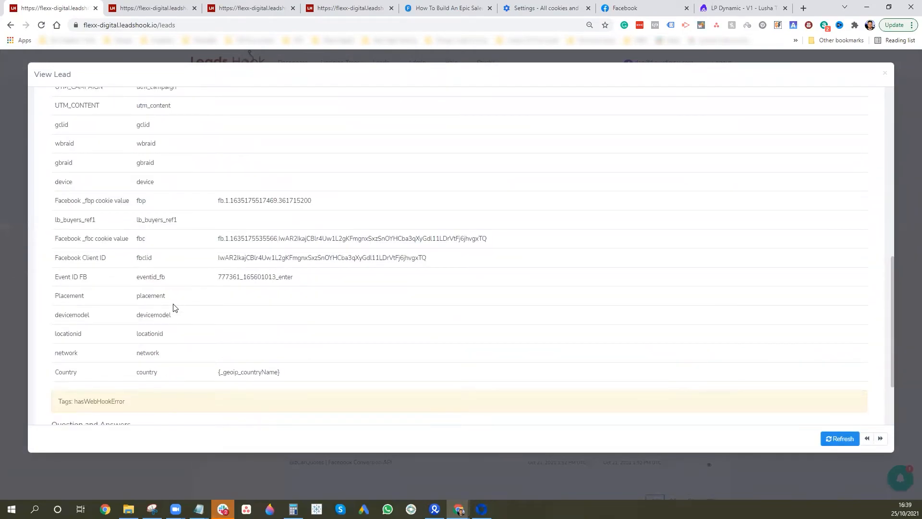
scroll(172, 304, "down", 1)
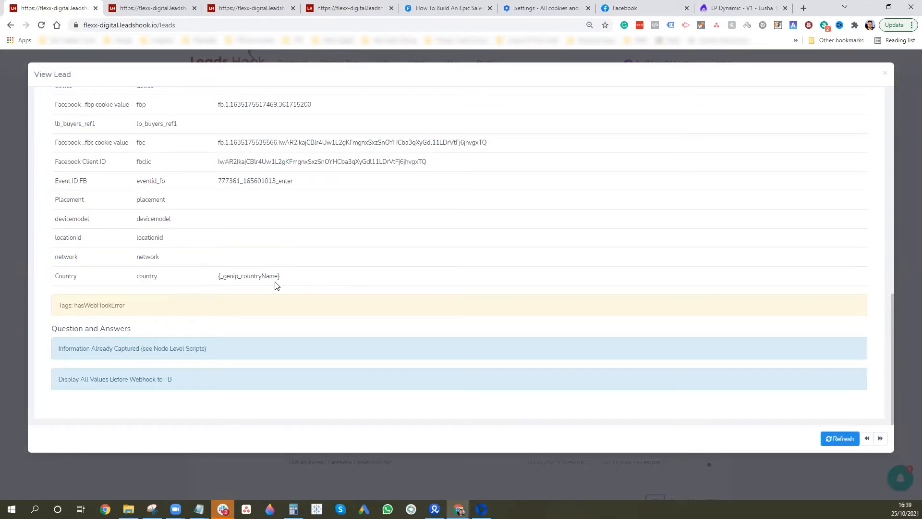
scroll(275, 284, "up", 15)
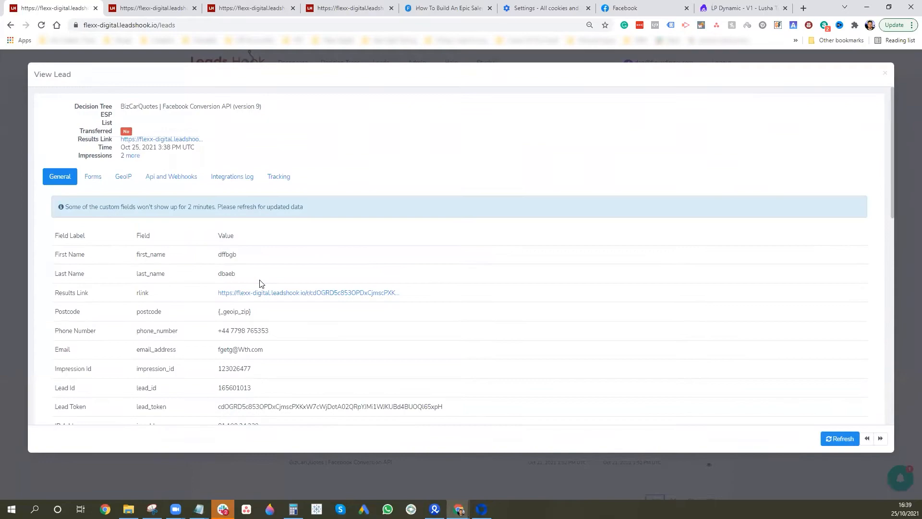
Inspect the lead's webhook response, a 400 'parameter data is required' error, then return to the canvas
left_click(168, 179)
scroll(343, 294, "down", 2)
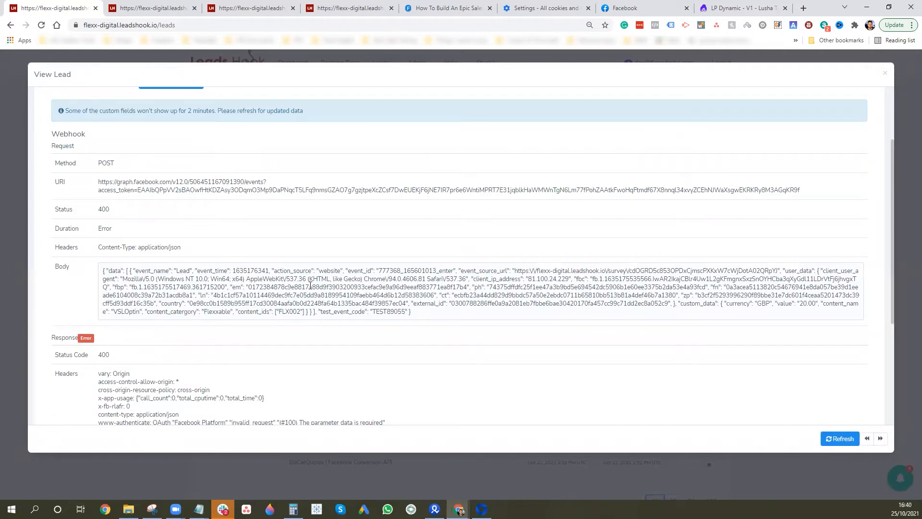
scroll(344, 304, "down", 4)
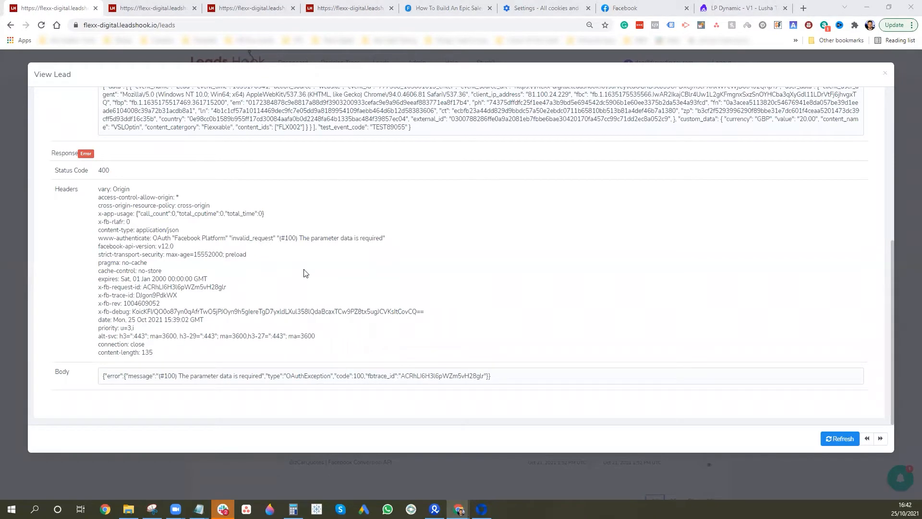
left_click(135, 11)
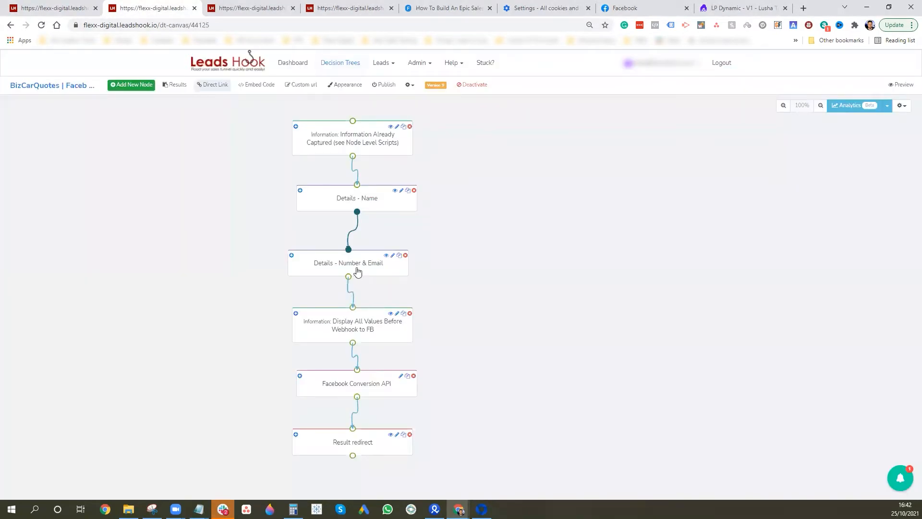
Review the Facebook Conversion API webhook's JSON body and save and exit its settings
left_click(374, 387)
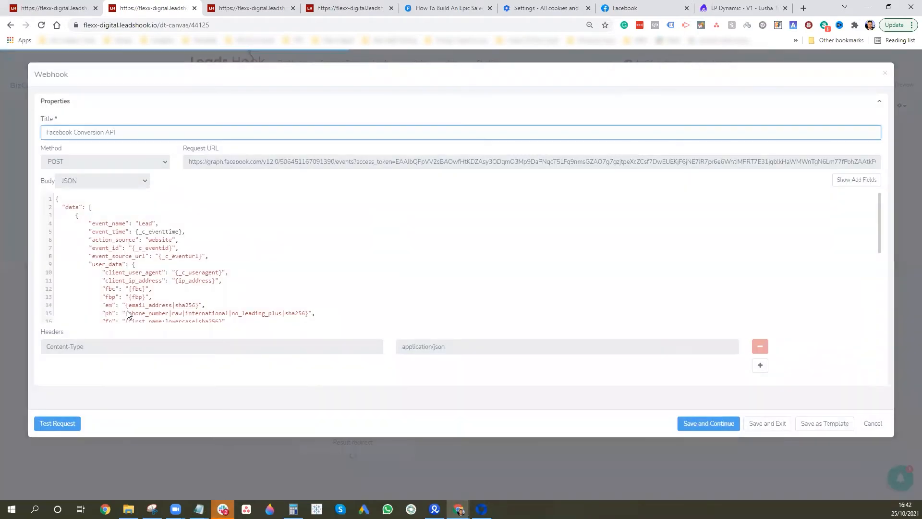
scroll(285, 259, "down", 2)
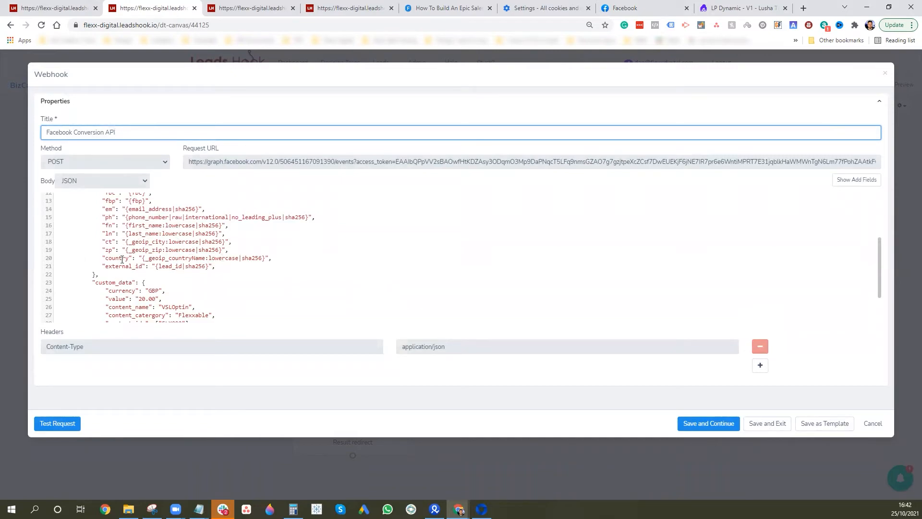
scroll(159, 277, "down", 2)
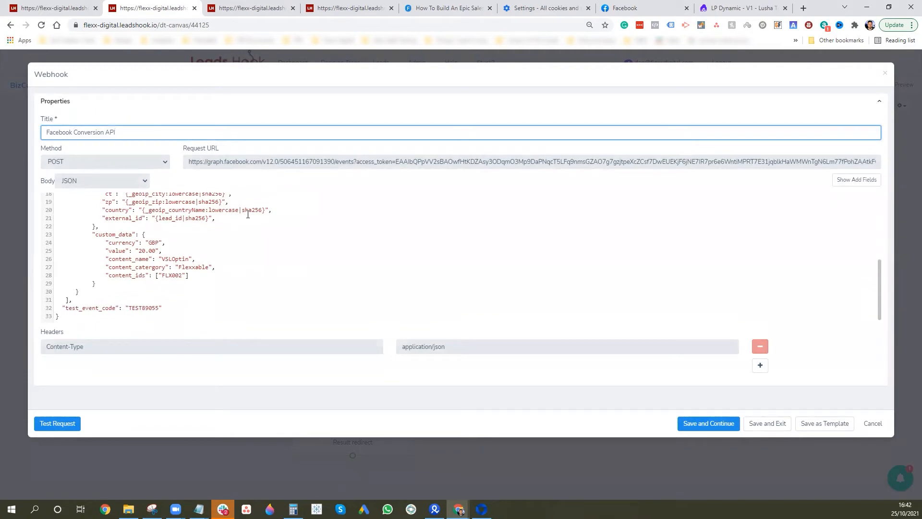
scroll(226, 241, "up", 2)
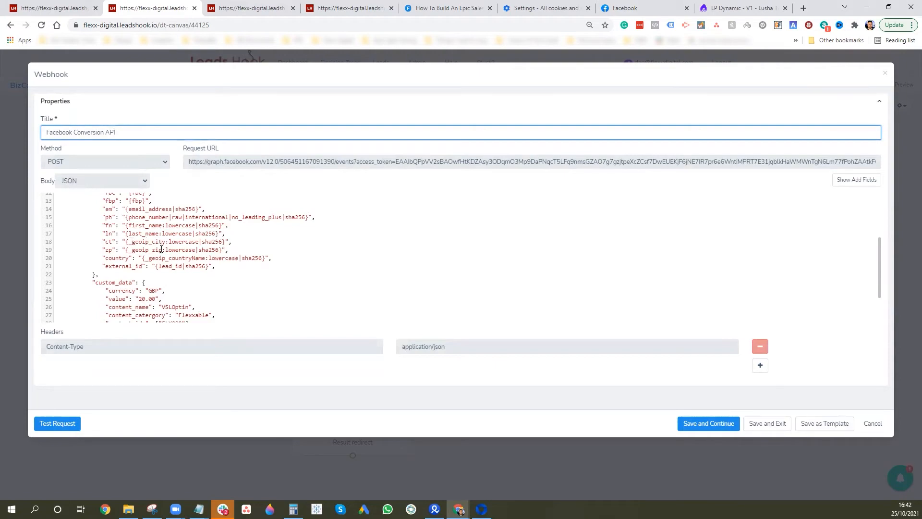
scroll(137, 249, "down", 2)
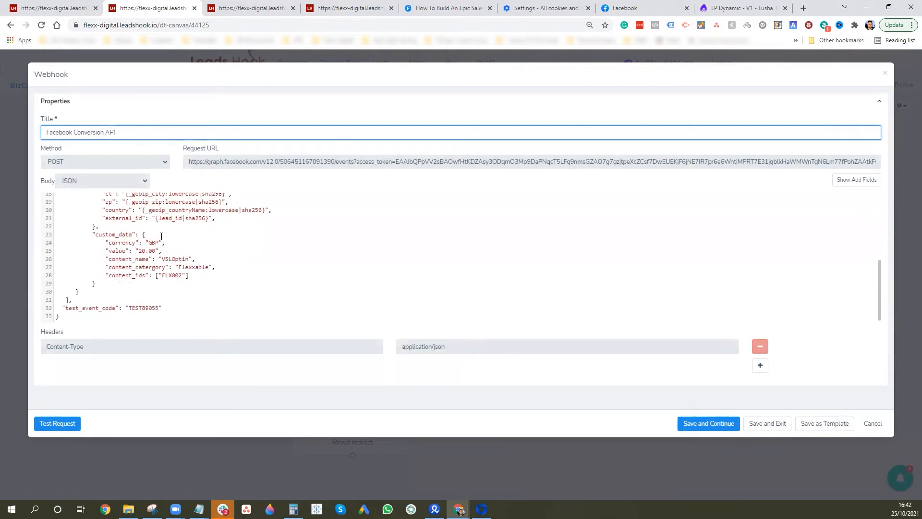
scroll(237, 230, "up", 2)
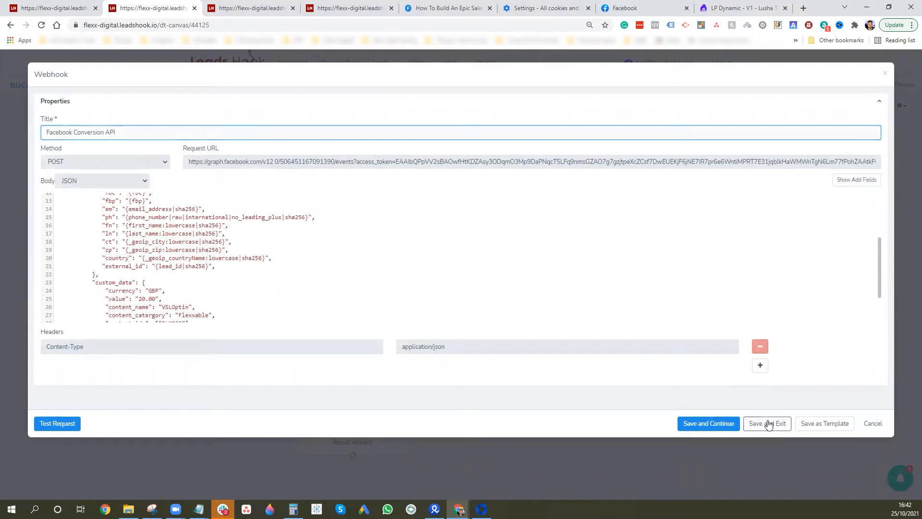
left_click(766, 422)
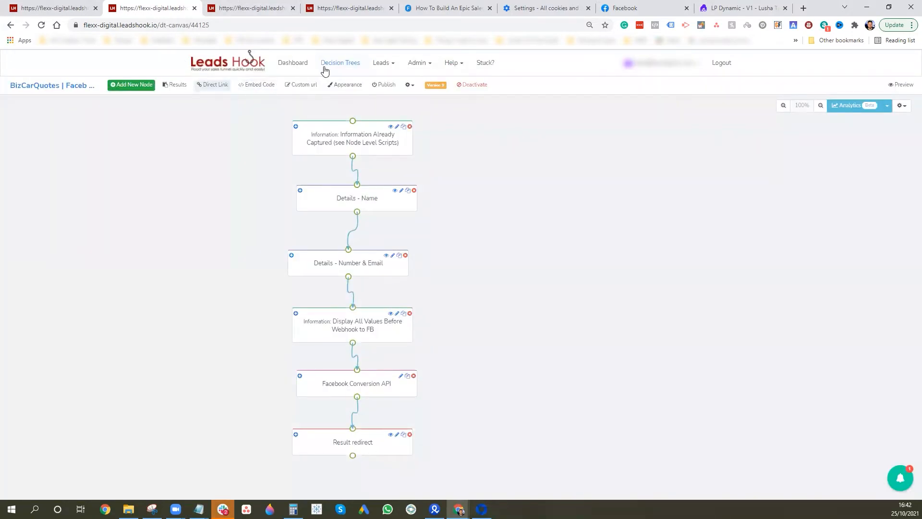
left_click(214, 85)
Open the live survey in a new tab and submit a test lead with dummy name, phone and email
left_click(609, 168)
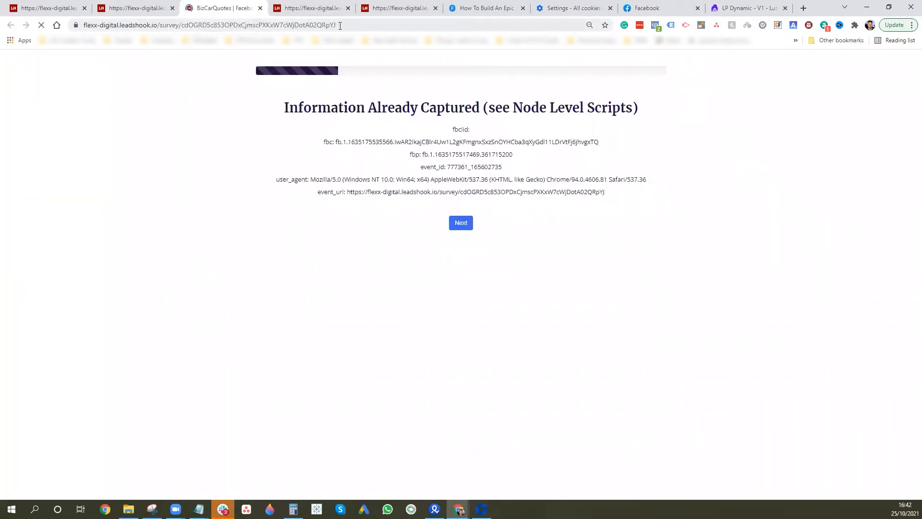
left_click(460, 221)
type("asdf")
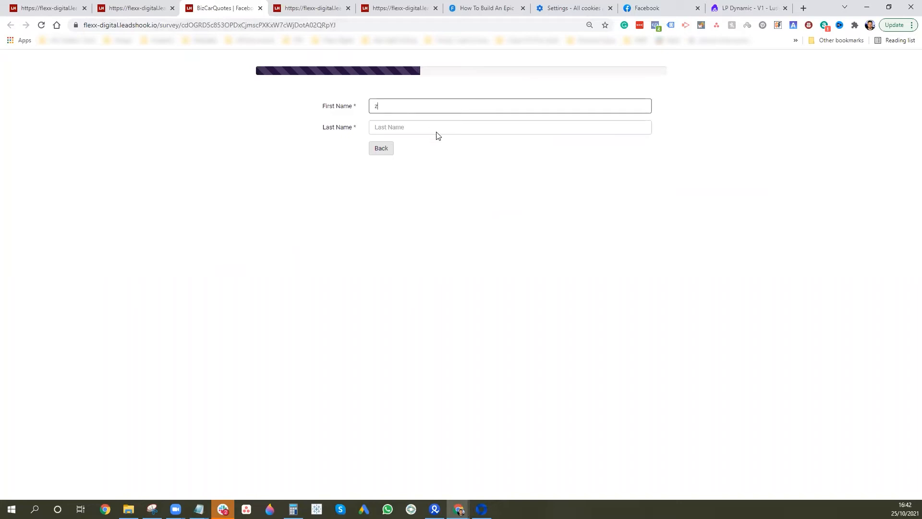
left_click(459, 128)
type("sfdsd")
left_click(410, 151)
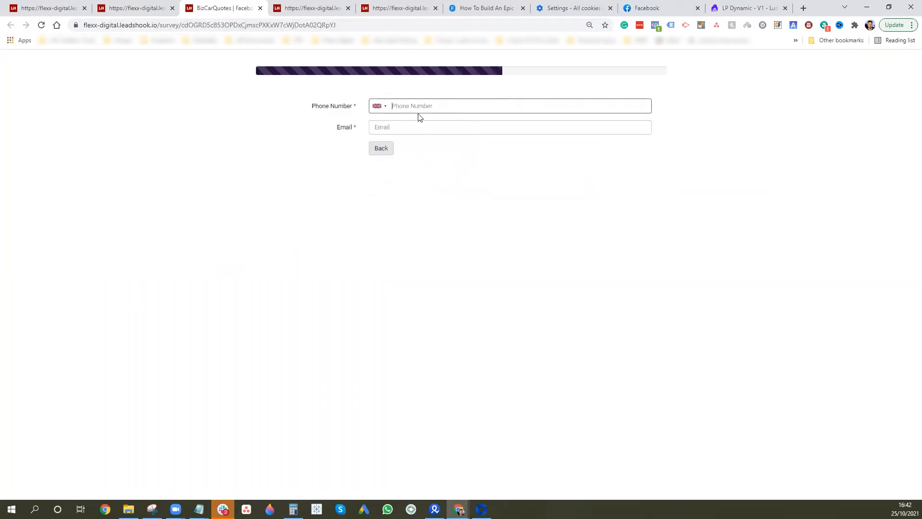
left_click(430, 126)
type("dfbdb@AEtheth.com")
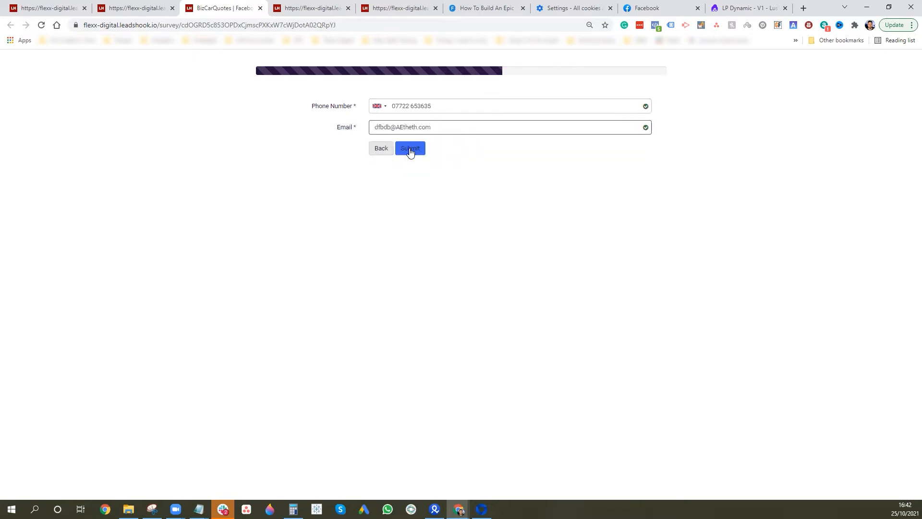
left_click(409, 148)
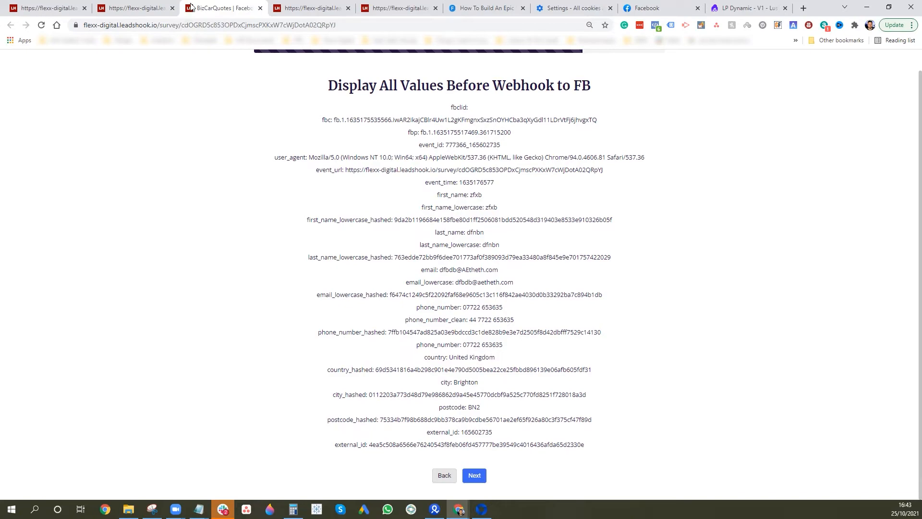
In the editor, review the fields listed in the Display All Values Before Webhook to FB step
left_click(135, 7)
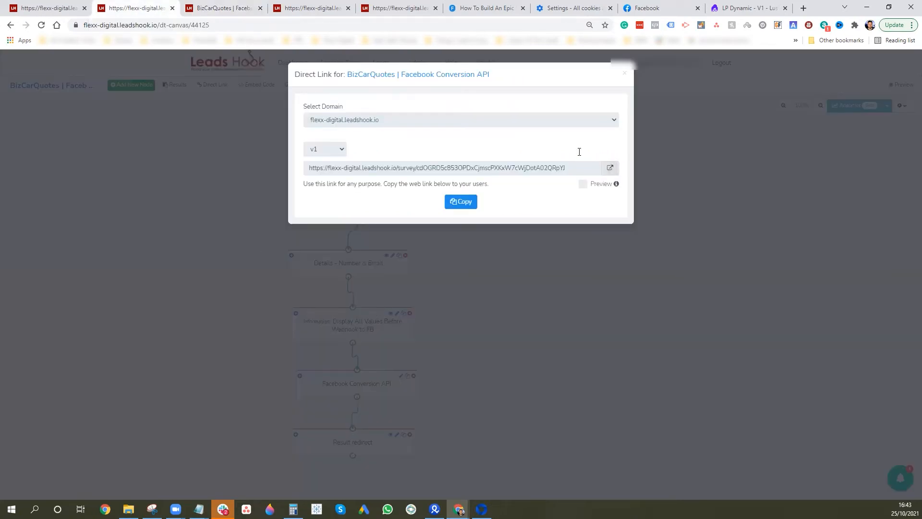
left_click(625, 73)
left_click(360, 326)
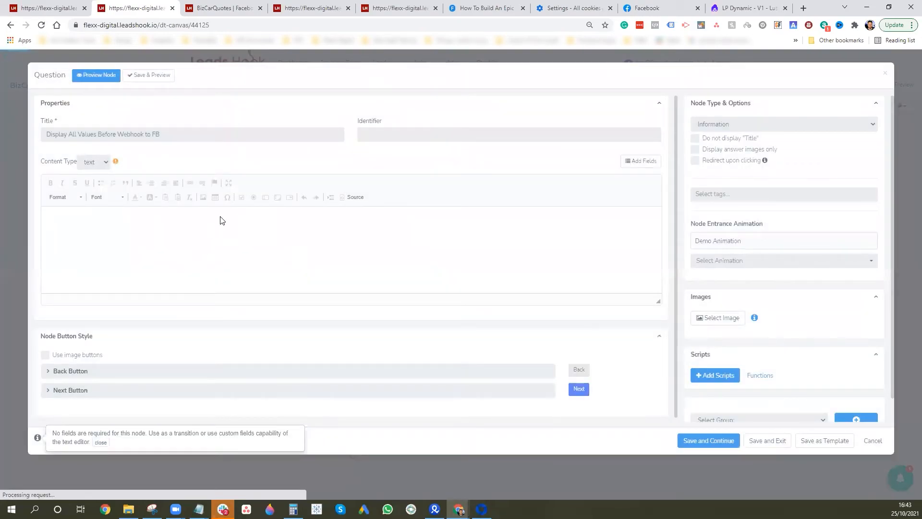
scroll(312, 238, "down", 5)
scroll(312, 238, "down", 4)
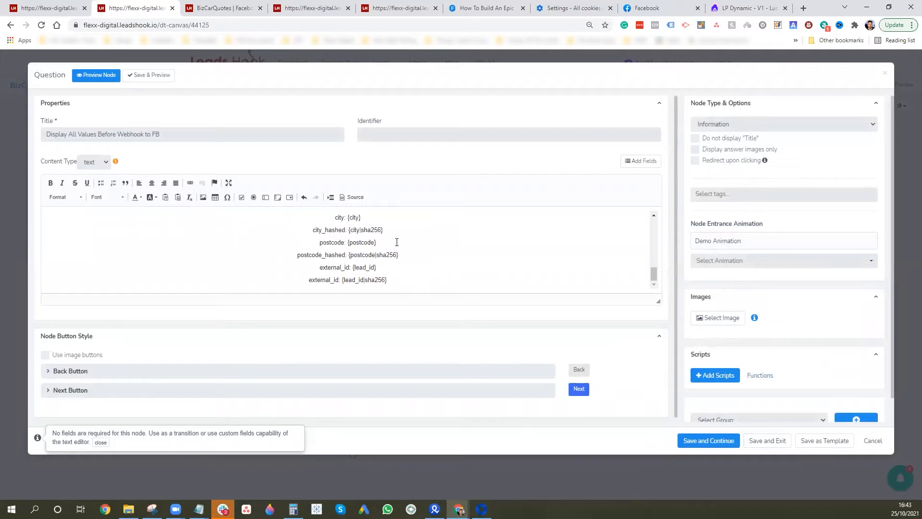
scroll(285, 242, "down", 1)
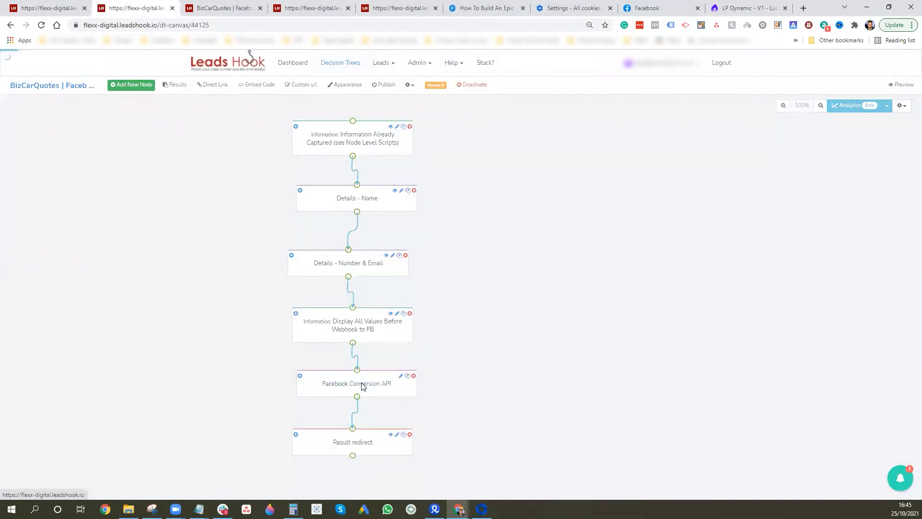
double_click(358, 381)
Delete the ct, zp and country lines, paste the hashed replacements from Notepad after "ln", and save
scroll(186, 260, "down", 2)
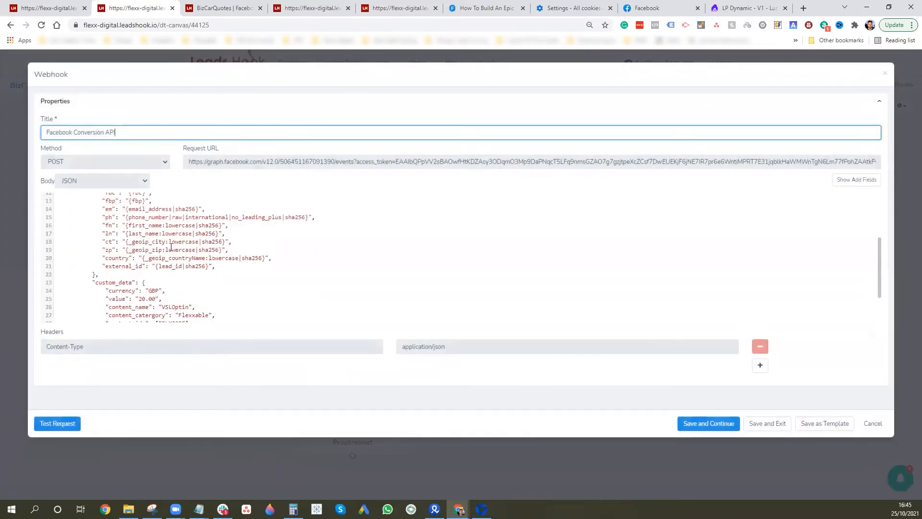
left_click_drag(277, 259, 53, 243)
key("ctrl+c")
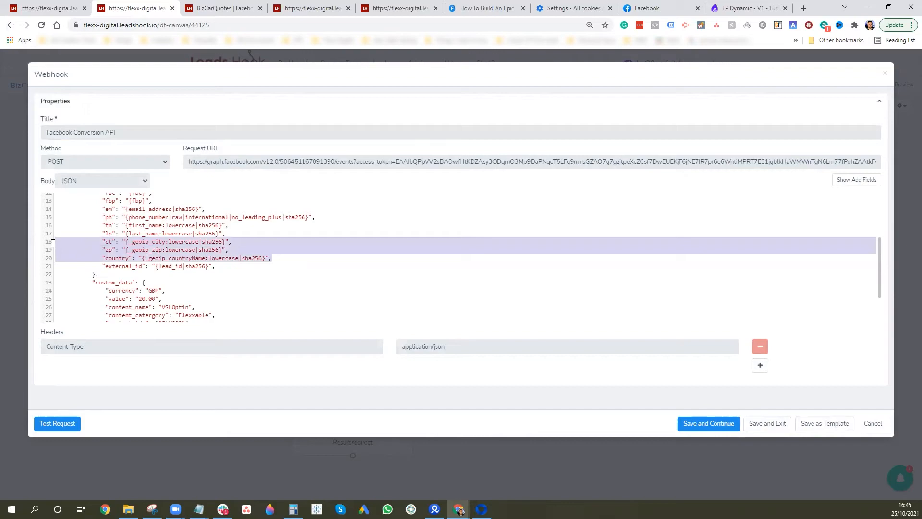
key("BackSpace")
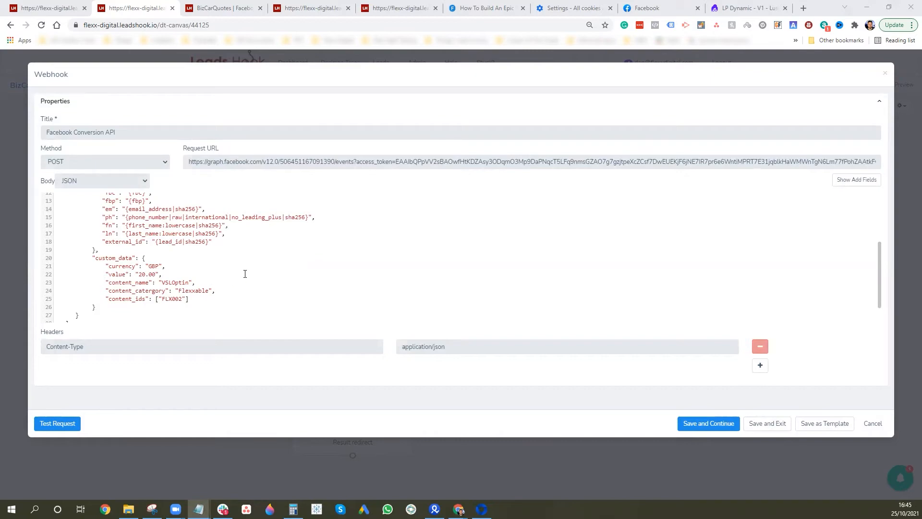
left_click(217, 242)
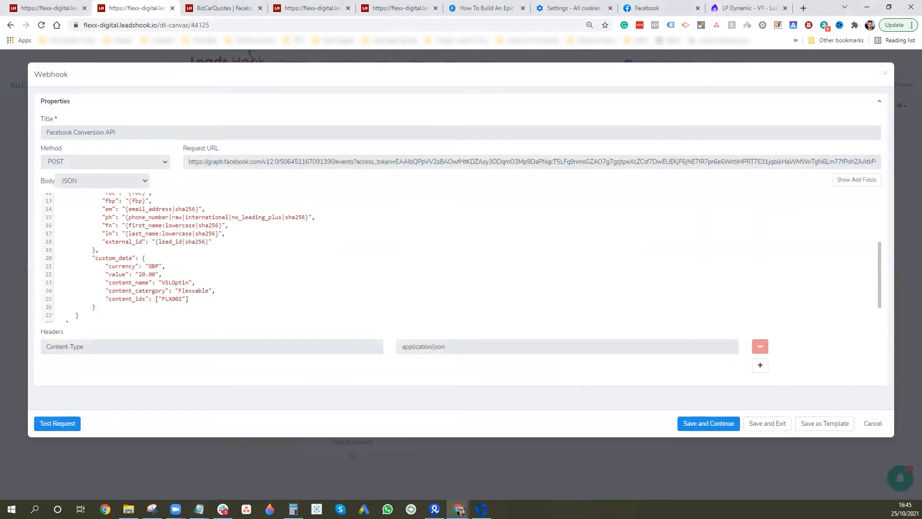
key("alt+Tab")
left_click(233, 239)
left_click(248, 237)
key("Return")
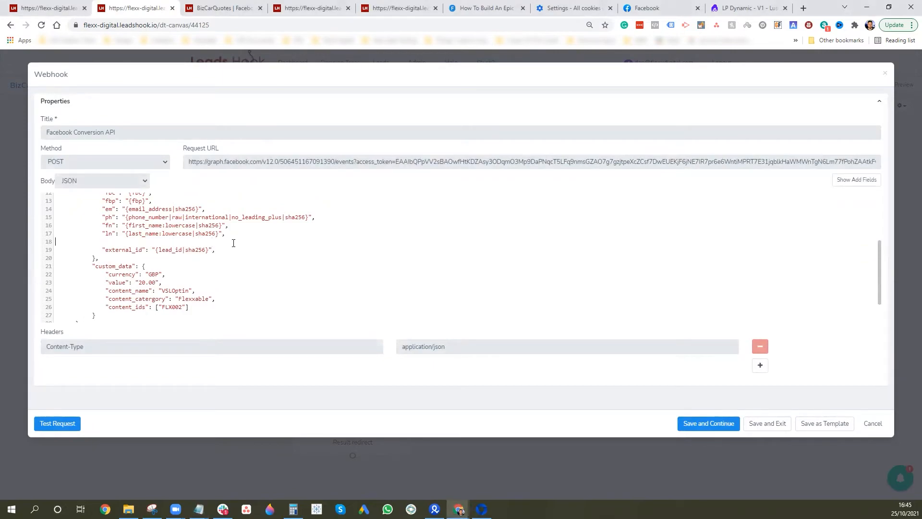
key("ctrl+v")
left_click(225, 268)
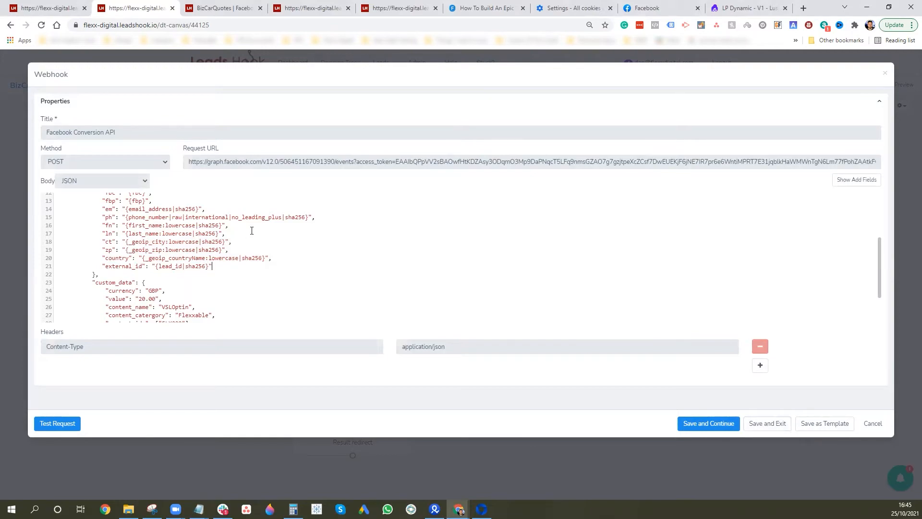
left_click(770, 424)
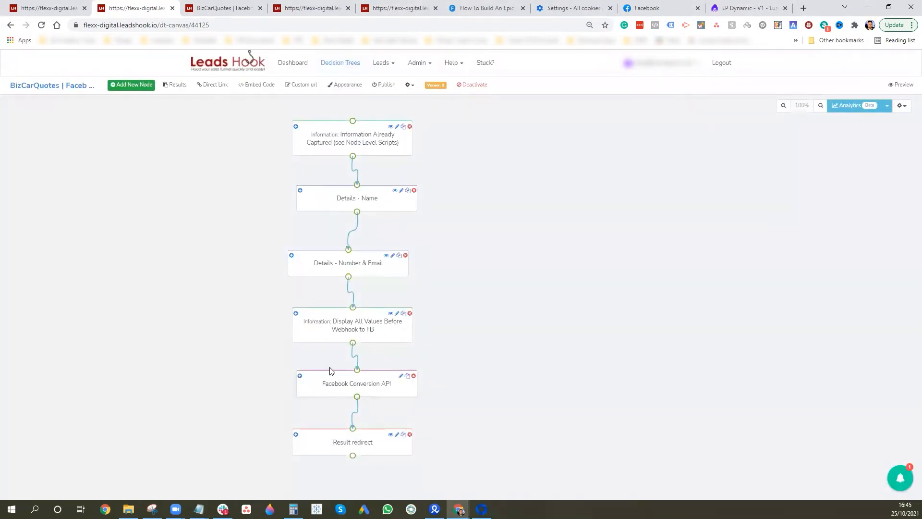
Publish the funnel, proceeding past the missing ESP node warning and saving the new version
left_click(387, 87)
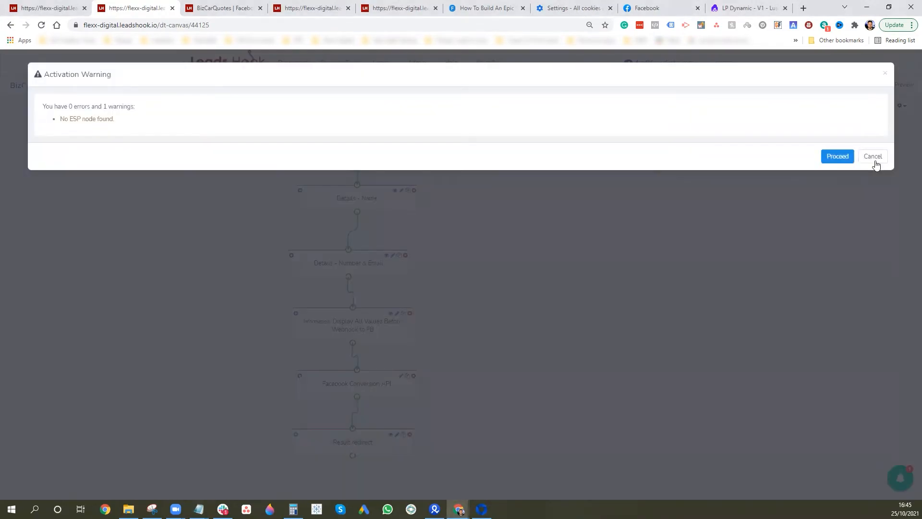
left_click(839, 156)
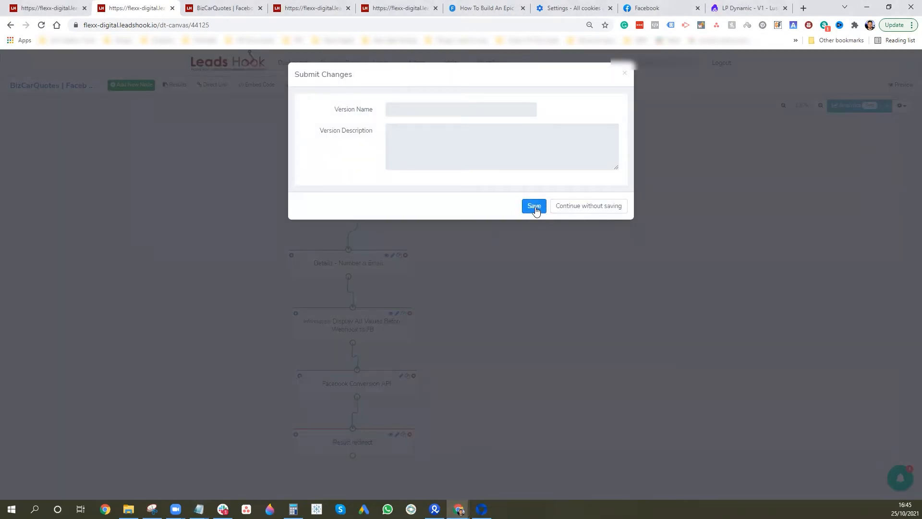
left_click(535, 207)
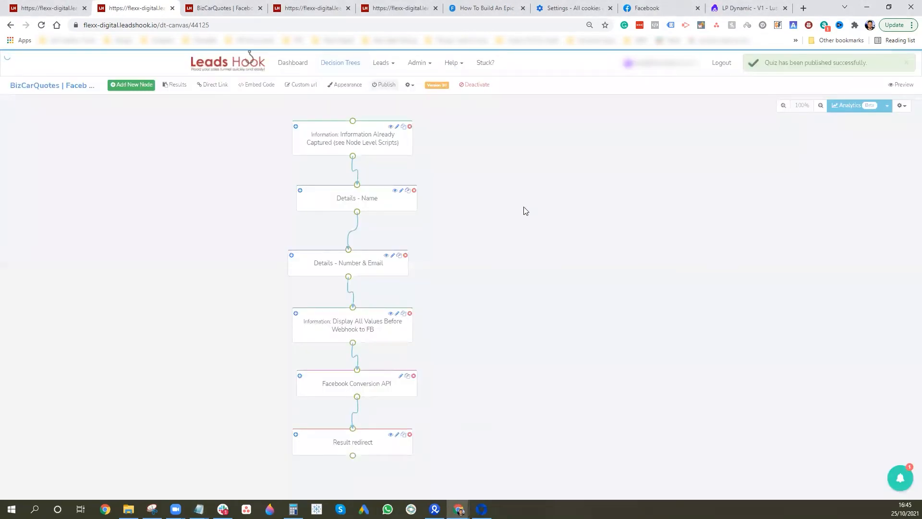
Open the live survey from Direct Link in a new tab and edit its address
left_click(213, 85)
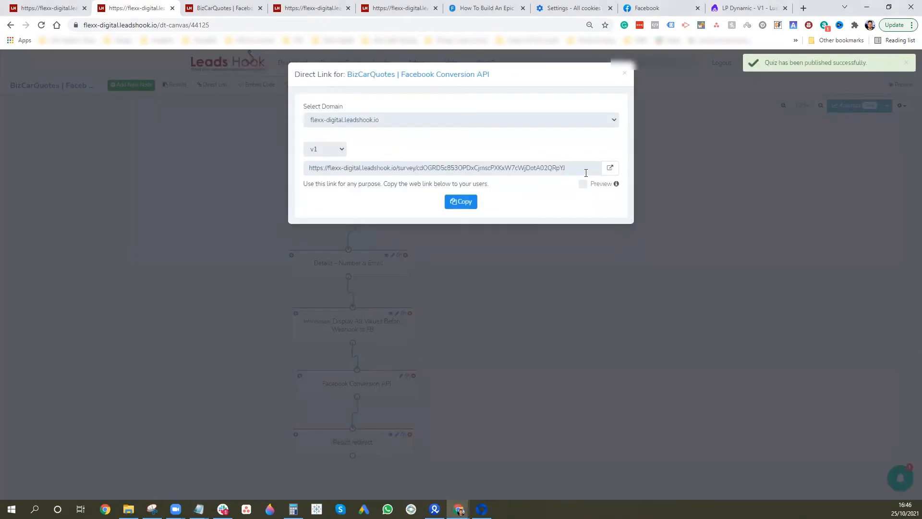
left_click(610, 168)
left_click(377, 27)
left_click(378, 20)
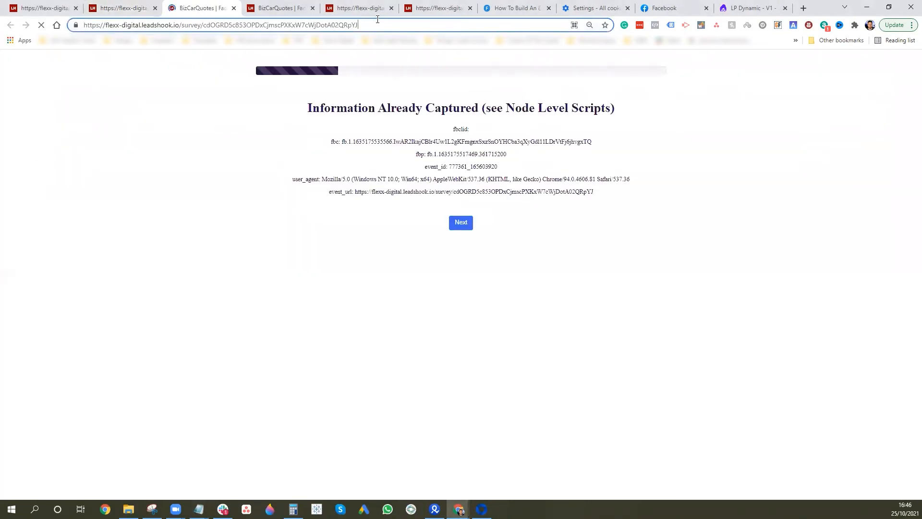
Reload the survey with an ?fbclid parameter and enter a dummy first and last name
type("?fbclid=IwAR2IkajCBlr4Uw1L2gKFmgnxSxzSnOYHCba3qXyGdl11LDrVtFj6jhvgxTQ")
key("Return")
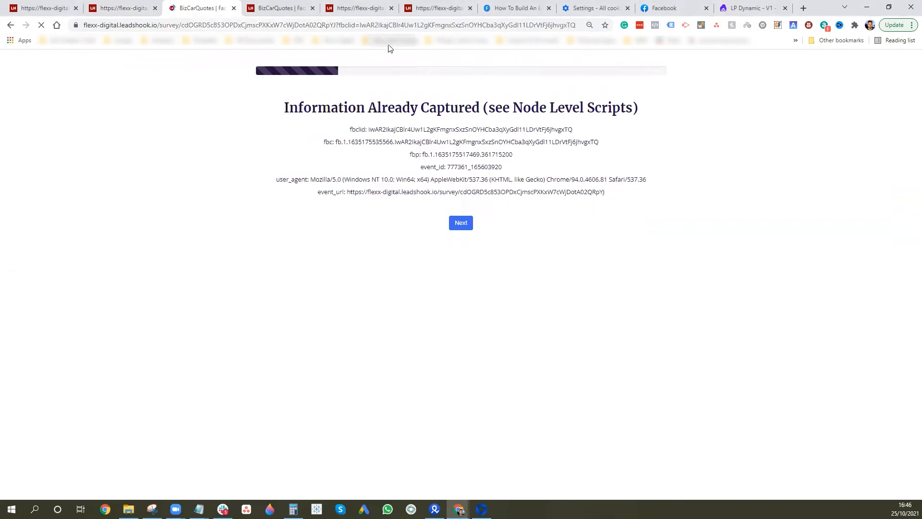
left_click(461, 222)
left_click(439, 110)
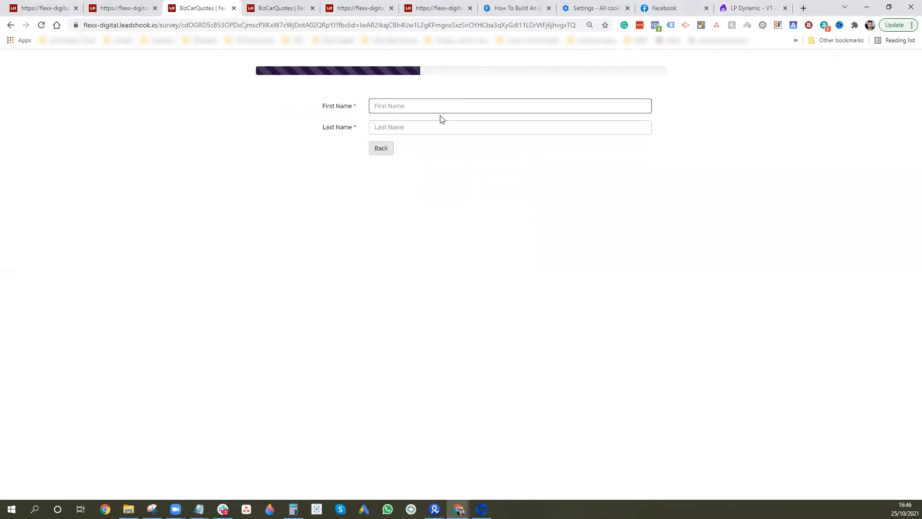
type("afh")
left_click(484, 128)
type("srtrtj")
left_click(418, 148)
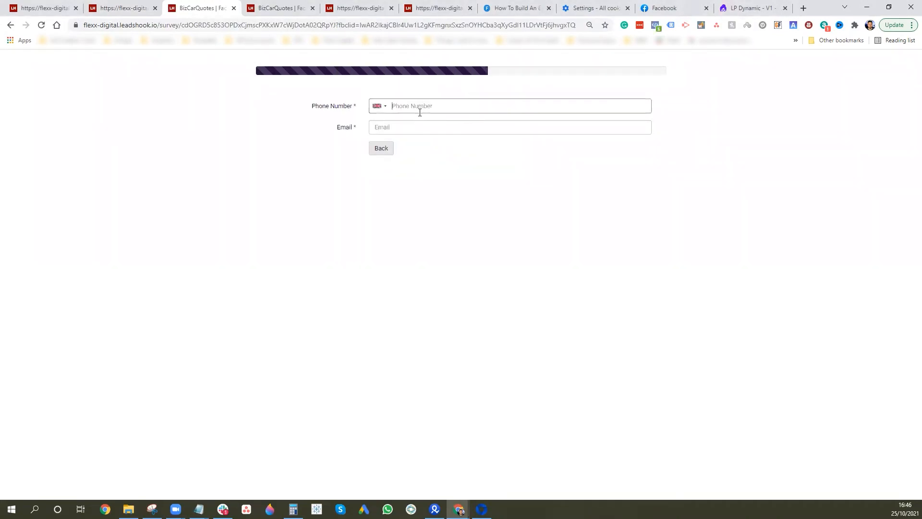
Enter a test phone and email, submit through the values page, and close the redirect tab
left_click(420, 108)
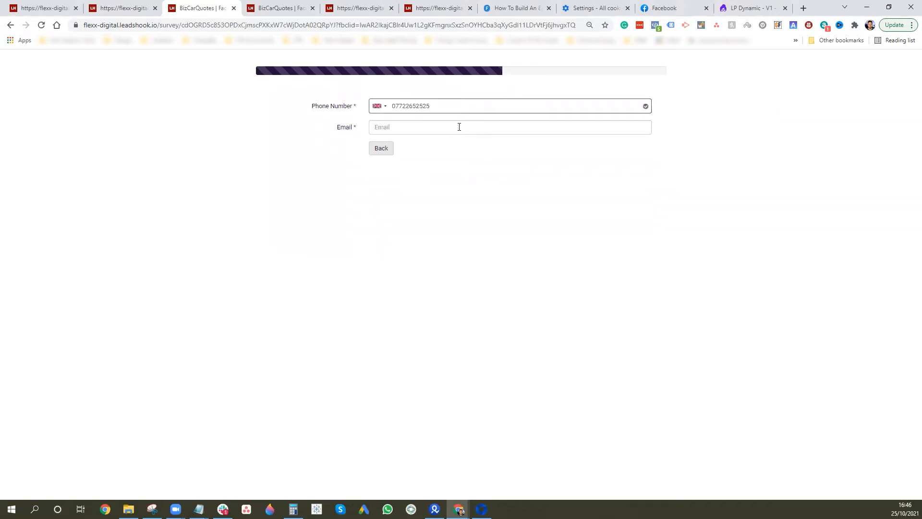
left_click(459, 127)
type("fdbdsghn@sdt.com")
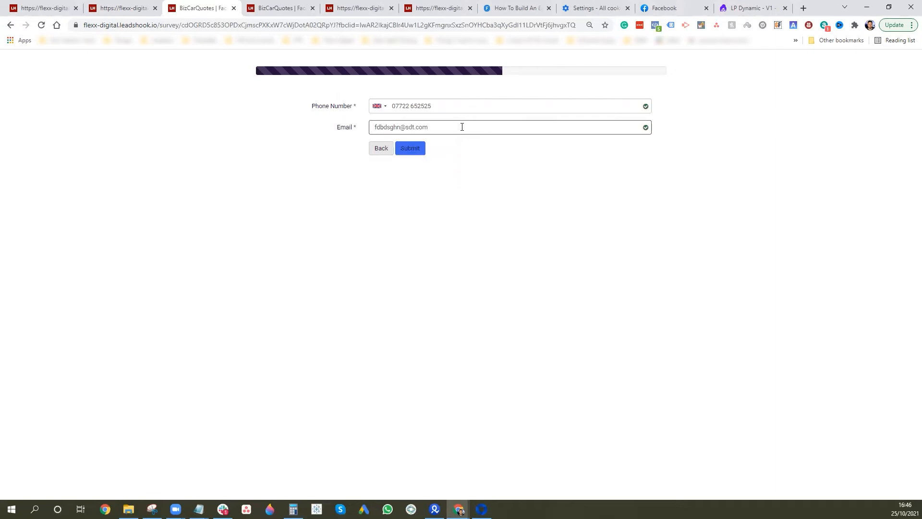
left_click(414, 150)
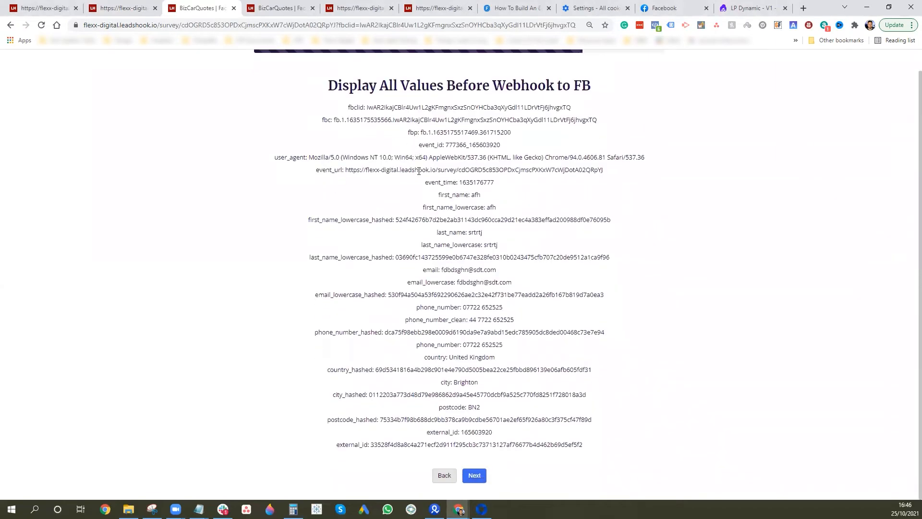
left_click(474, 475)
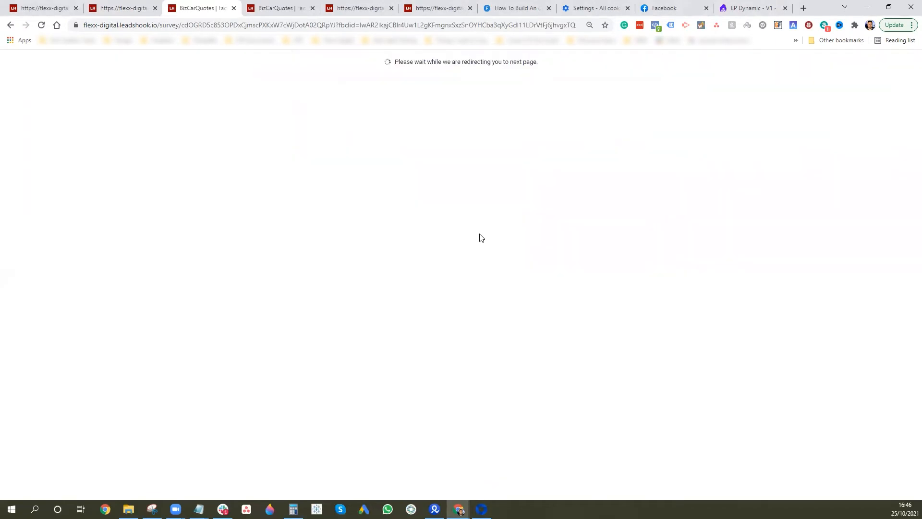
left_click(150, 8)
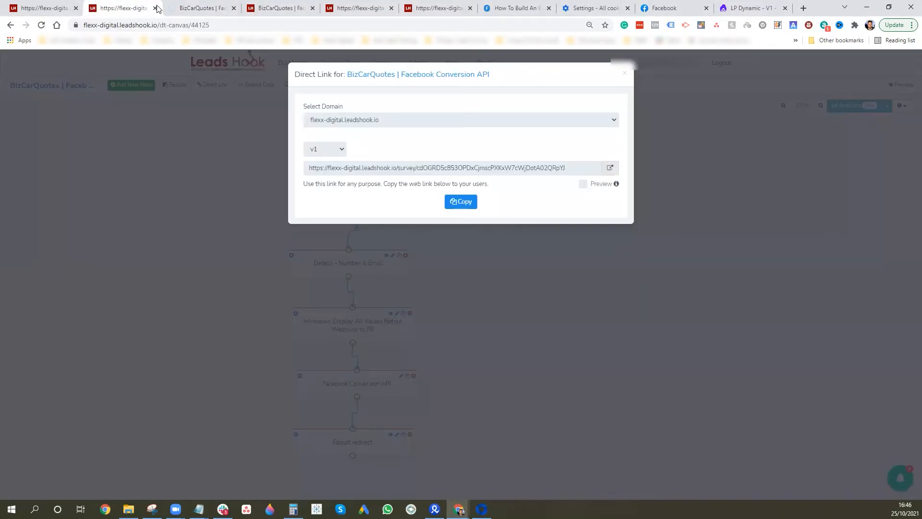
left_click(233, 8)
Refresh the leads search and open the newest lead's details
left_click(52, 9)
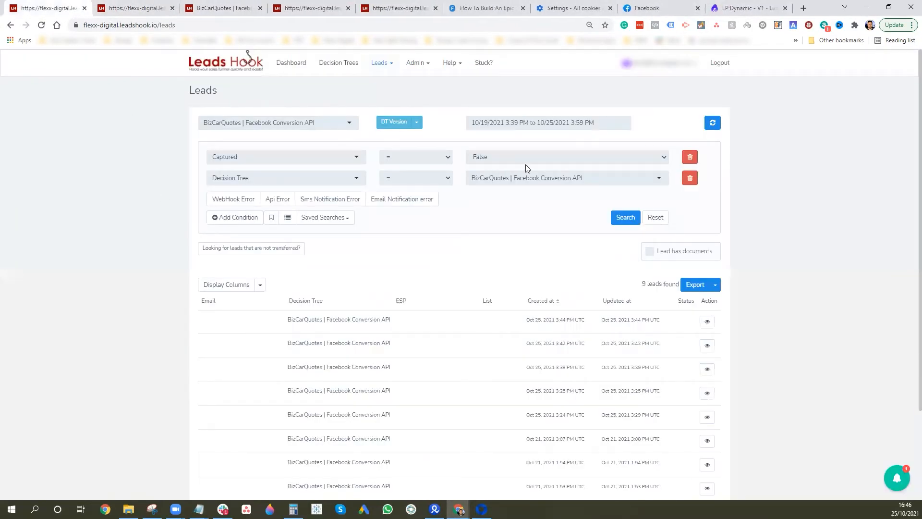
left_click(622, 223)
left_click(707, 323)
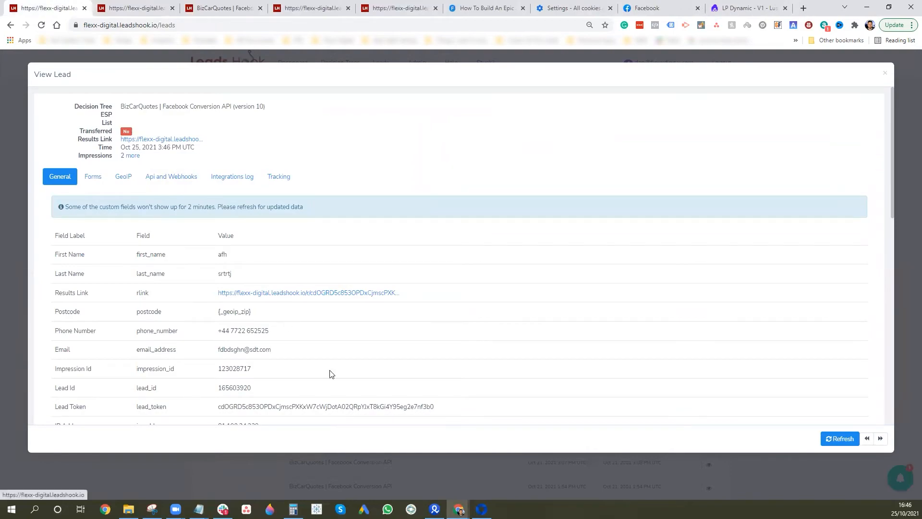
scroll(307, 336, "down", 1)
scroll(259, 315, "down", 1)
scroll(262, 313, "down", 6)
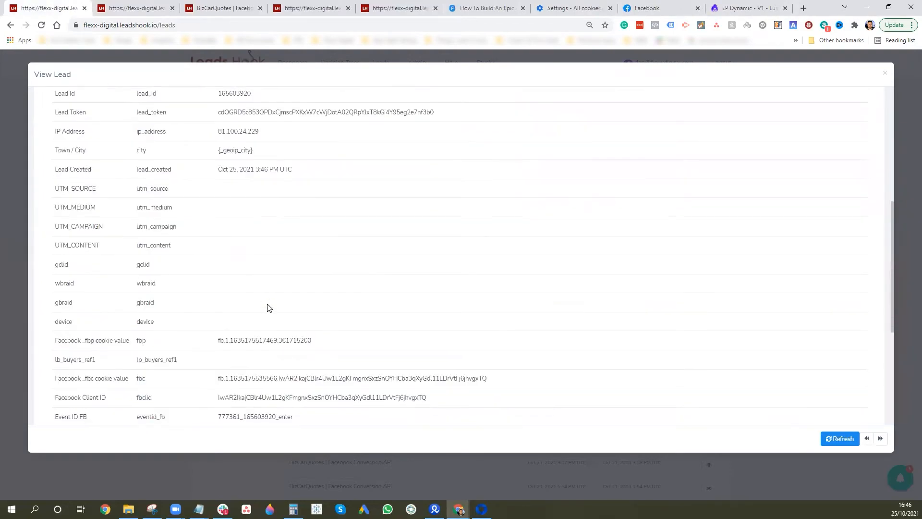
scroll(286, 290, "up", 6)
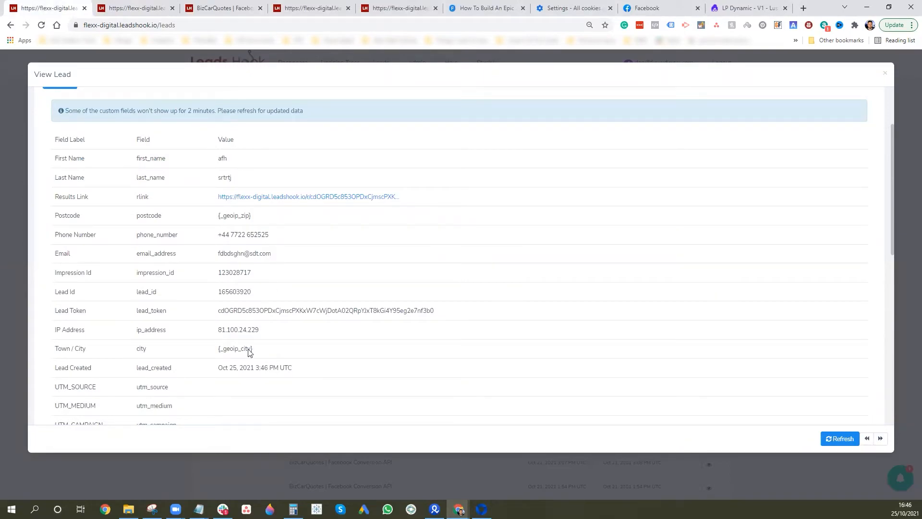
scroll(253, 297, "up", 2)
Check the lead's 400 webhook response, then search Chrome site data for 'leadsho'
left_click(177, 177)
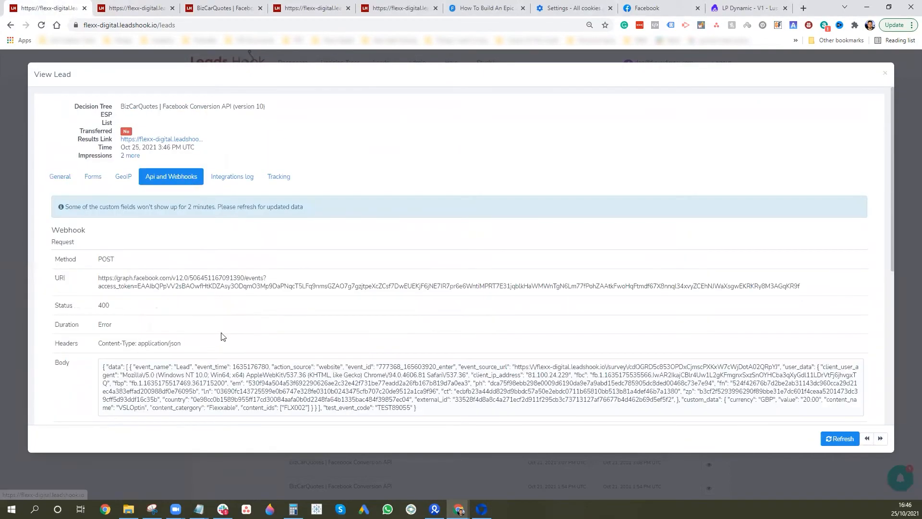
scroll(220, 337, "down", 6)
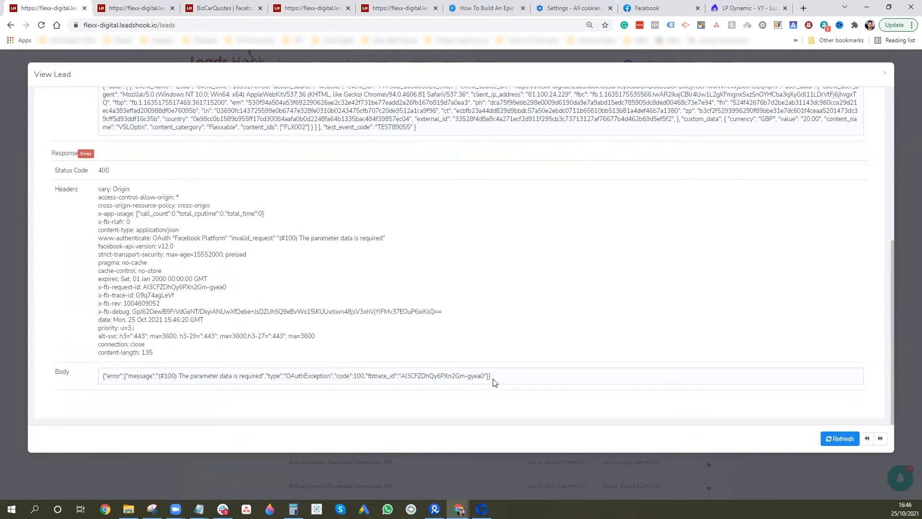
scroll(530, 370, "up", 6)
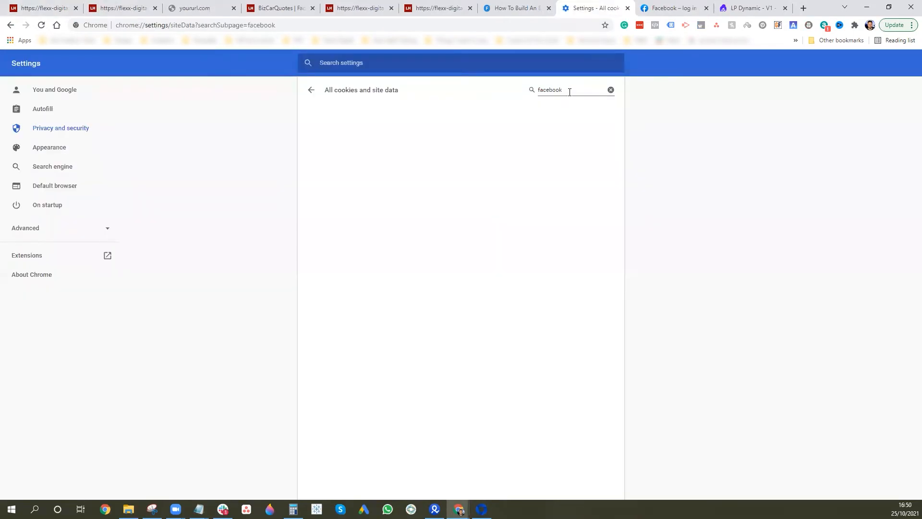
left_click_drag(570, 91, 518, 94)
type("leadshook")
Reload the cookie list and delete the flexx-digital.leadshook.io and leadshook.io cookies
left_click(41, 25)
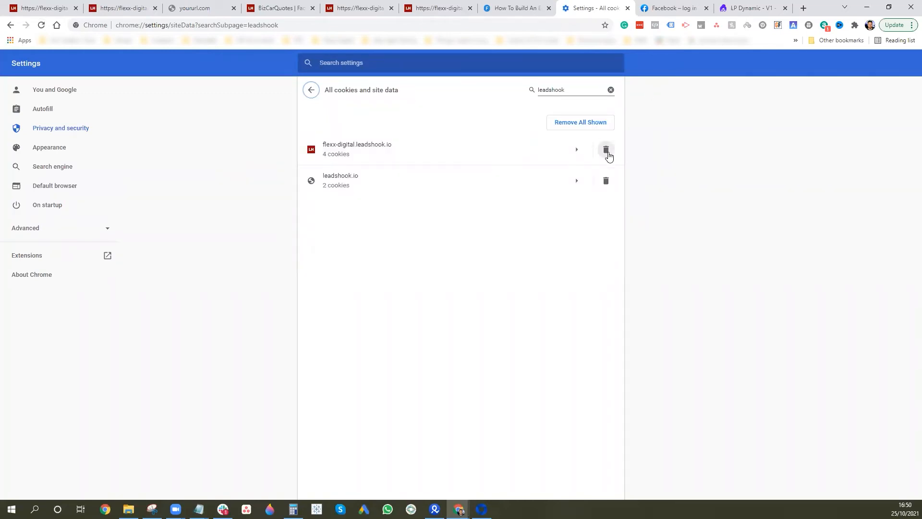
left_click(606, 150)
left_click(606, 150)
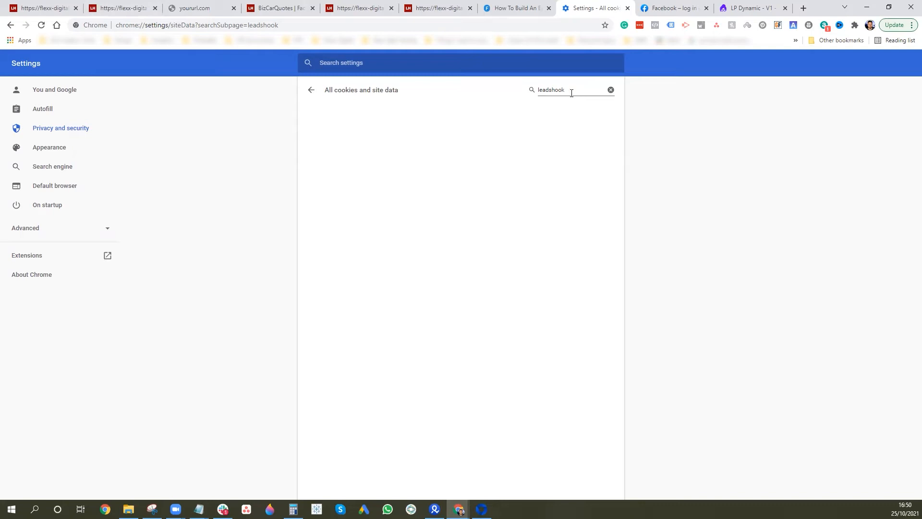
left_click(109, 4)
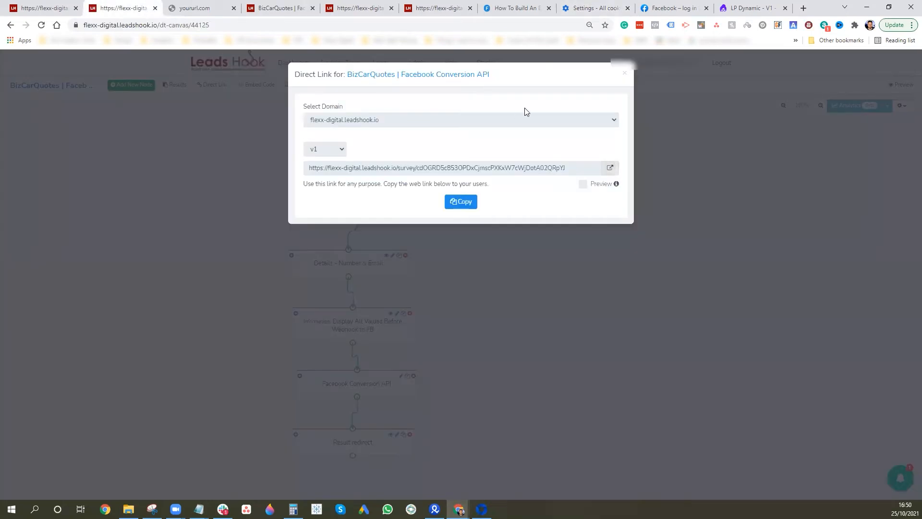
Dismiss Direct Link, review the Facebook Conversion API webhook's JSON body, and save the node
left_click(625, 73)
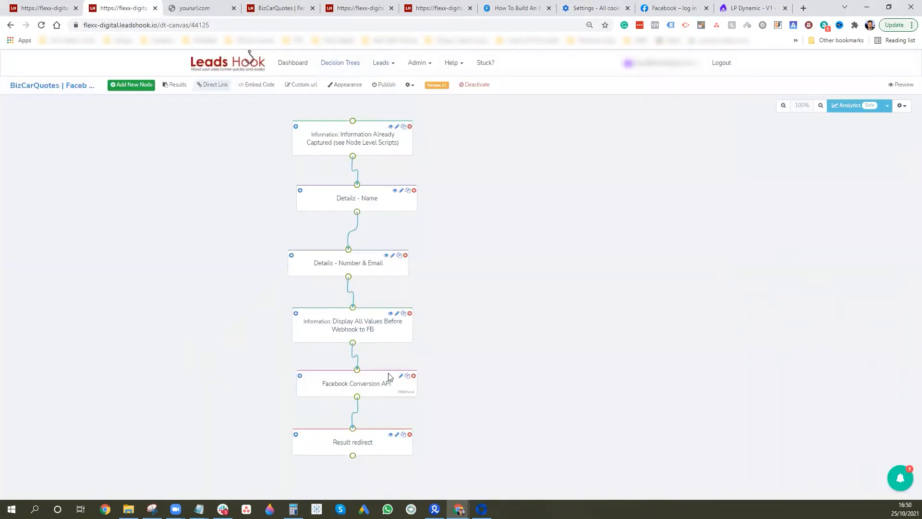
left_click(383, 384)
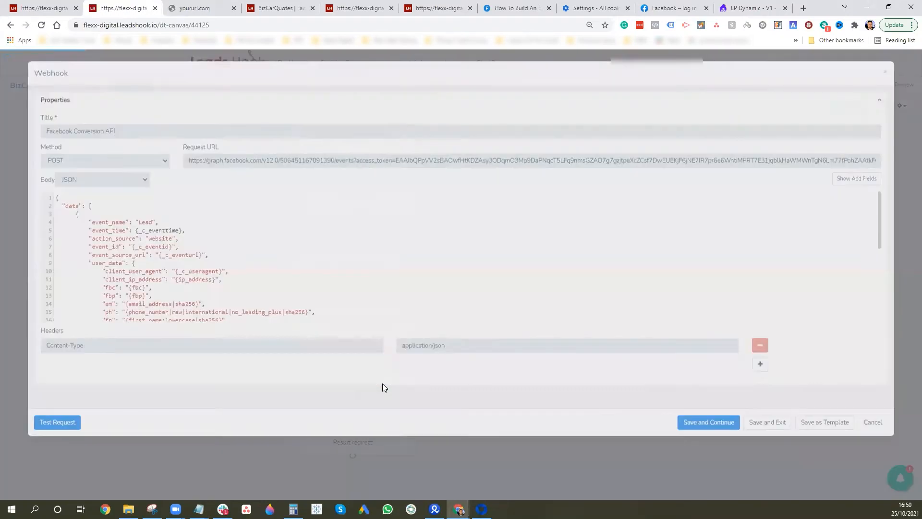
scroll(191, 247, "down", 3)
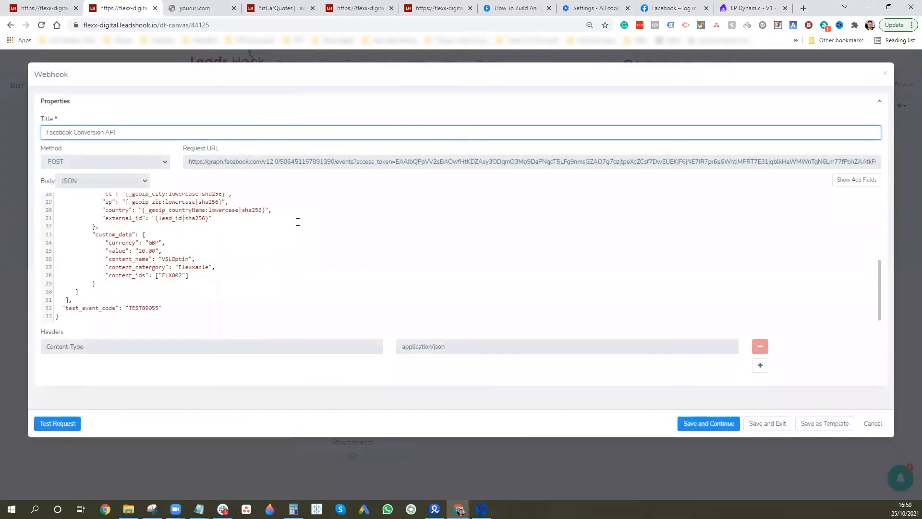
scroll(293, 223, "up", 3)
scroll(186, 236, "down", 2)
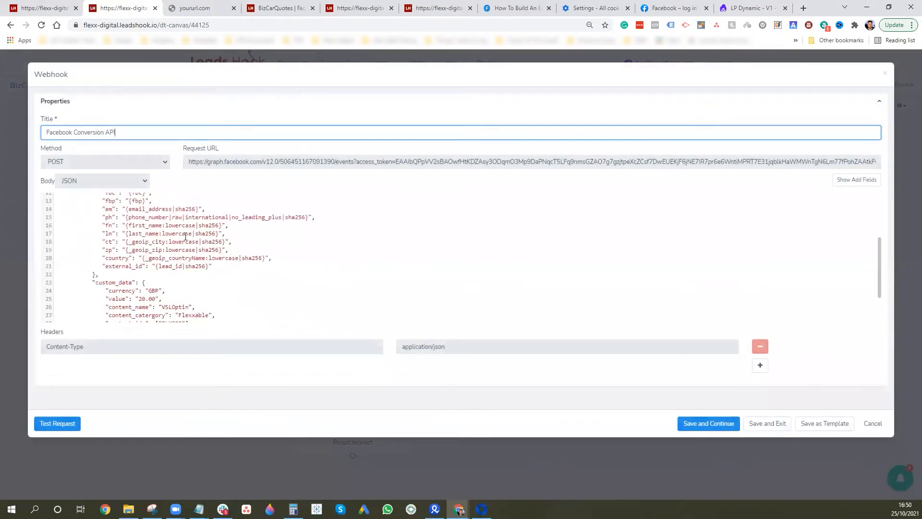
left_click(222, 269)
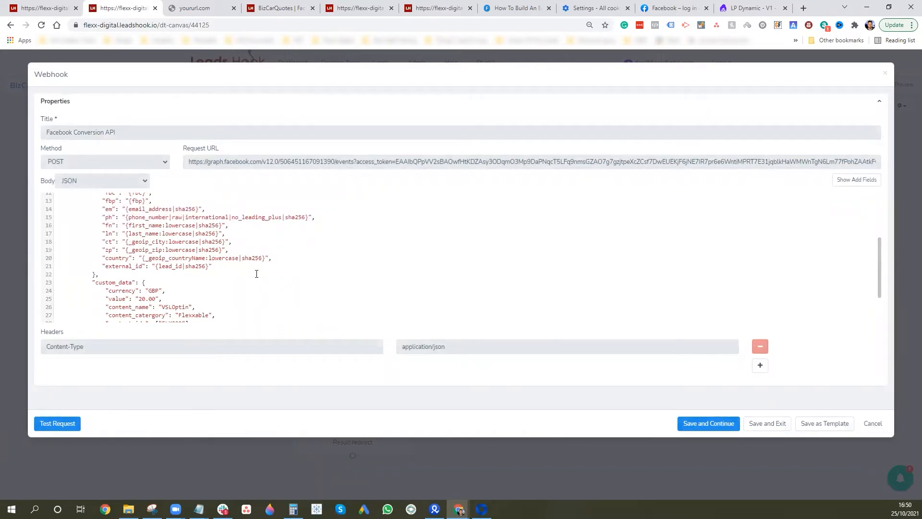
scroll(168, 277, "down", 2)
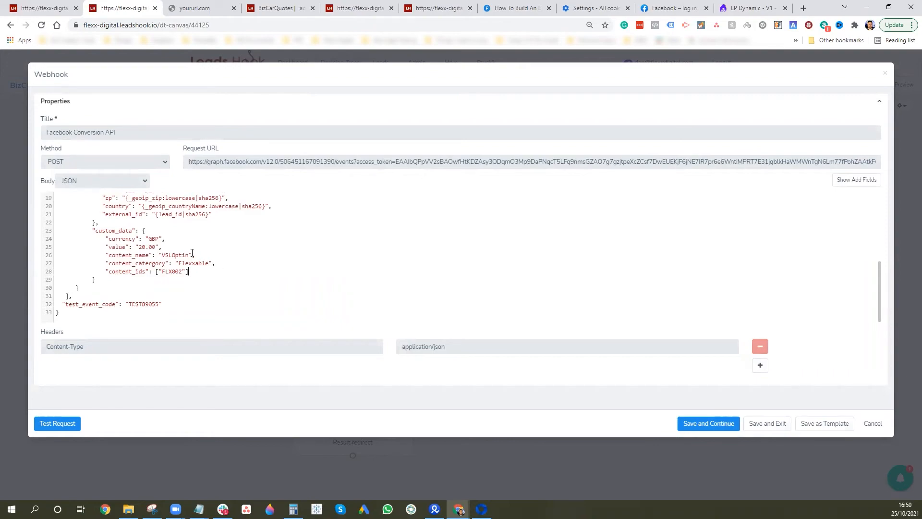
scroll(221, 259, "up", 3)
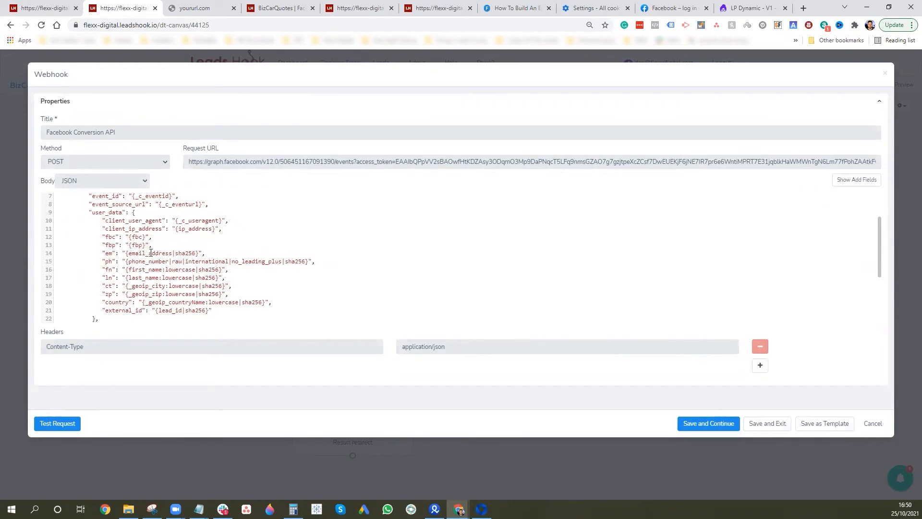
scroll(151, 253, "up", 3)
left_click(770, 423)
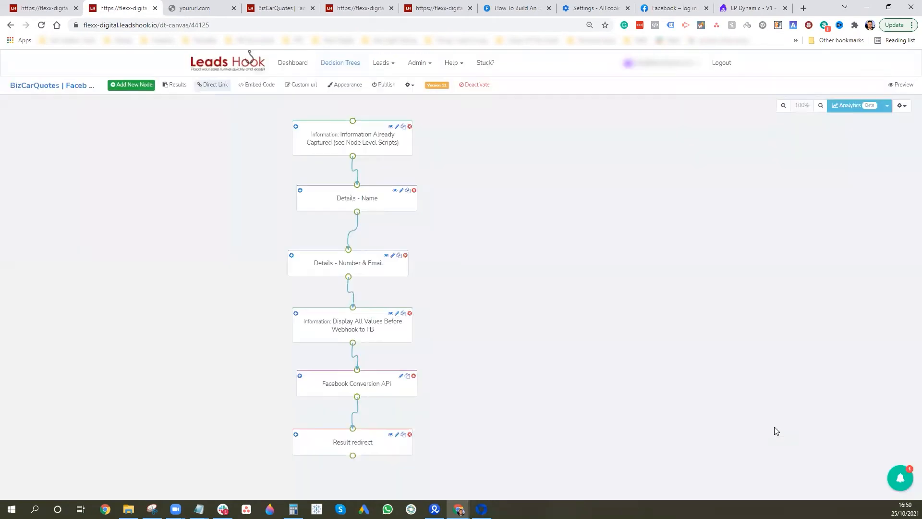
Publish the BizCarQuotes tree past the missing-ESP warning, save the version, and show its direct link
left_click(384, 85)
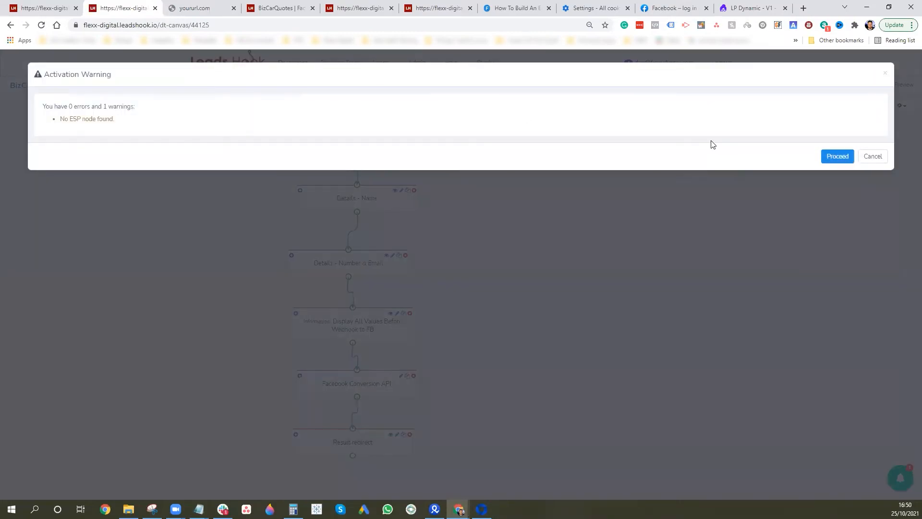
left_click(845, 156)
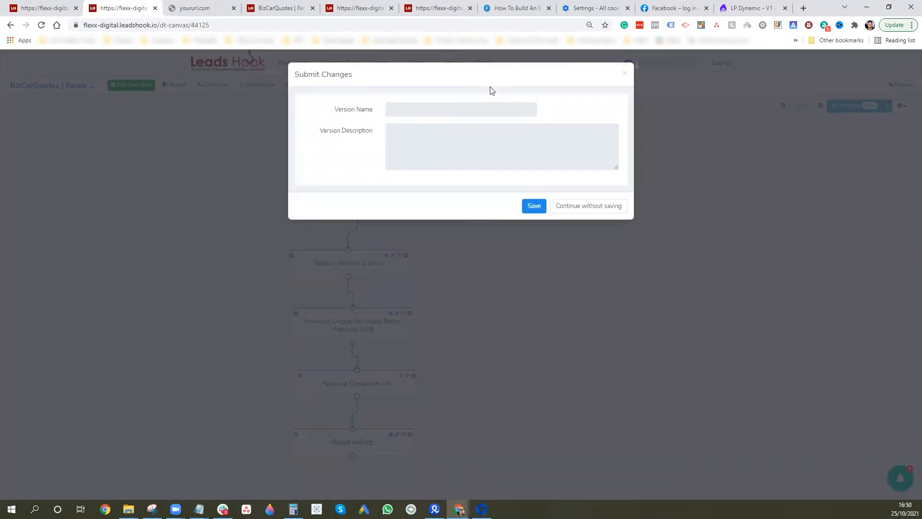
left_click(532, 207)
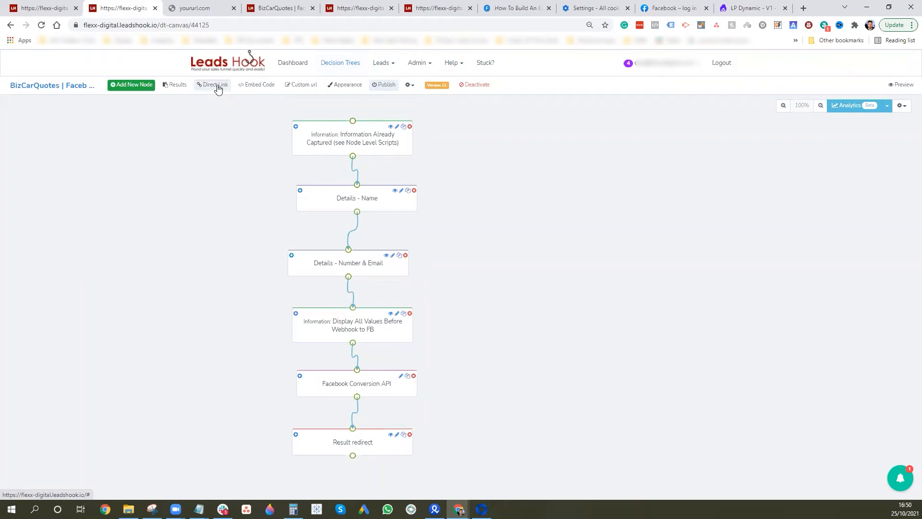
left_click(223, 89)
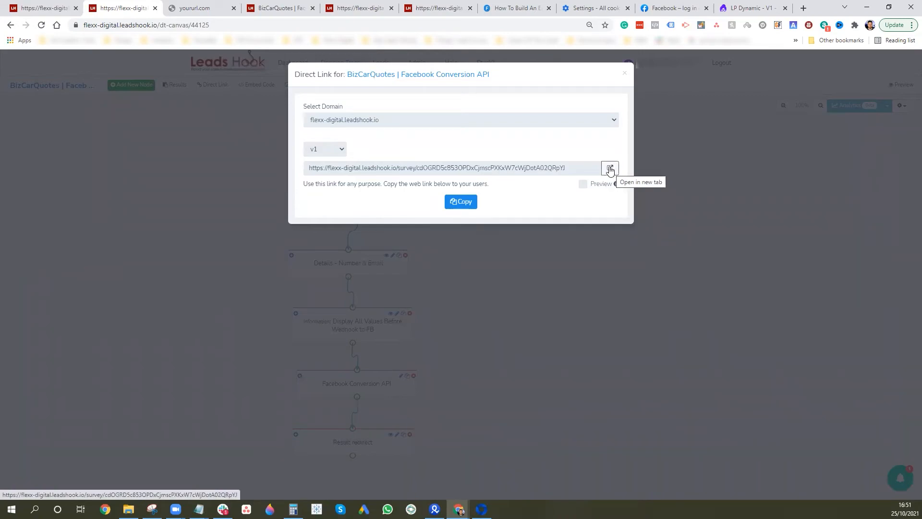
Open the live survey in a new tab and reload it with an fbclid parameter appended
left_click(609, 170)
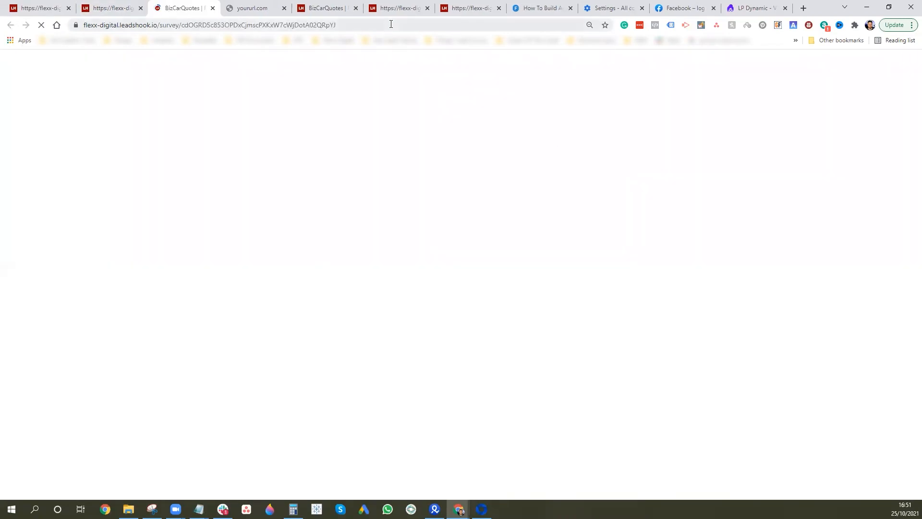
left_click(408, 25)
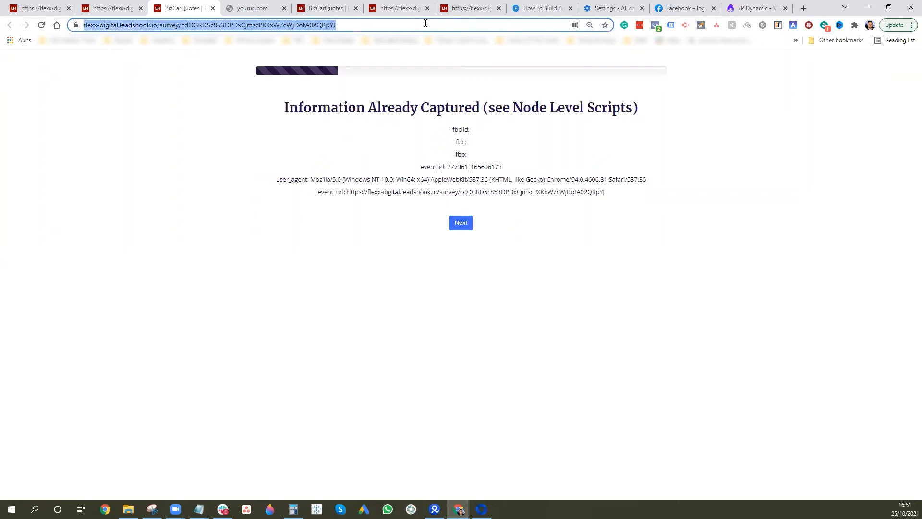
left_click(408, 25)
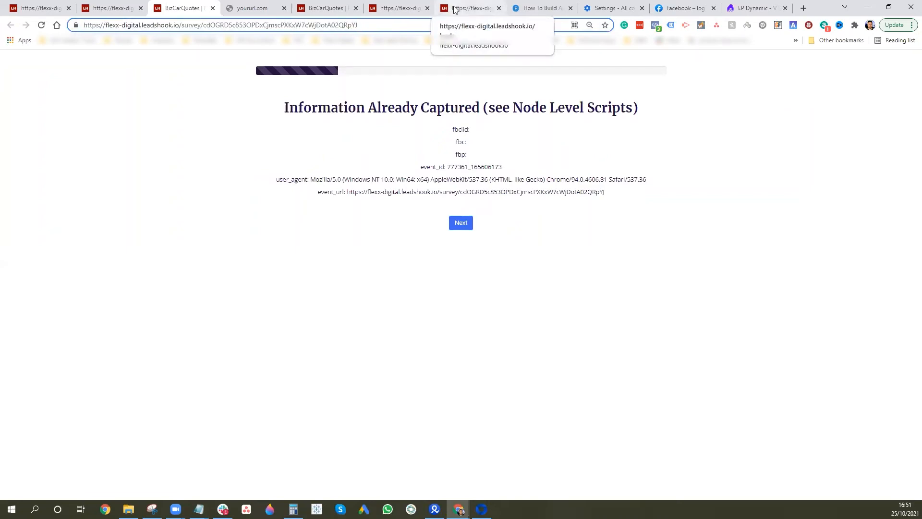
type("?")
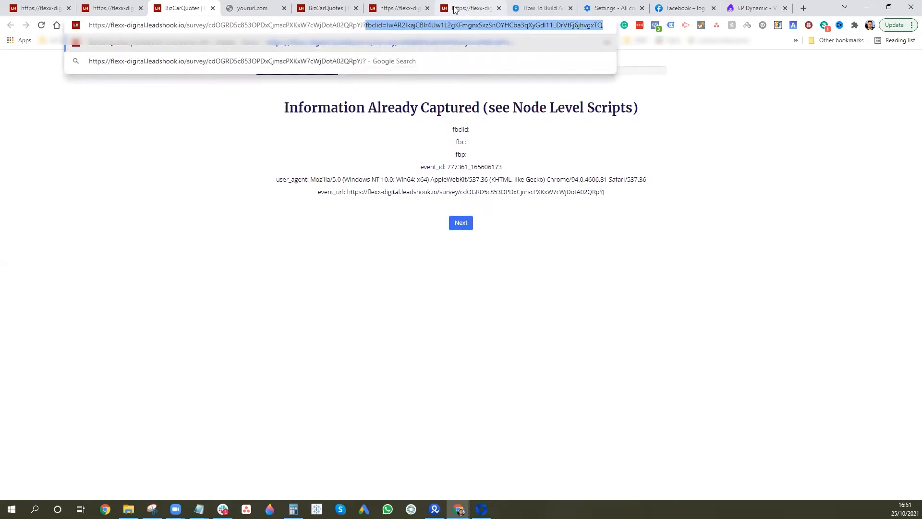
key("Return")
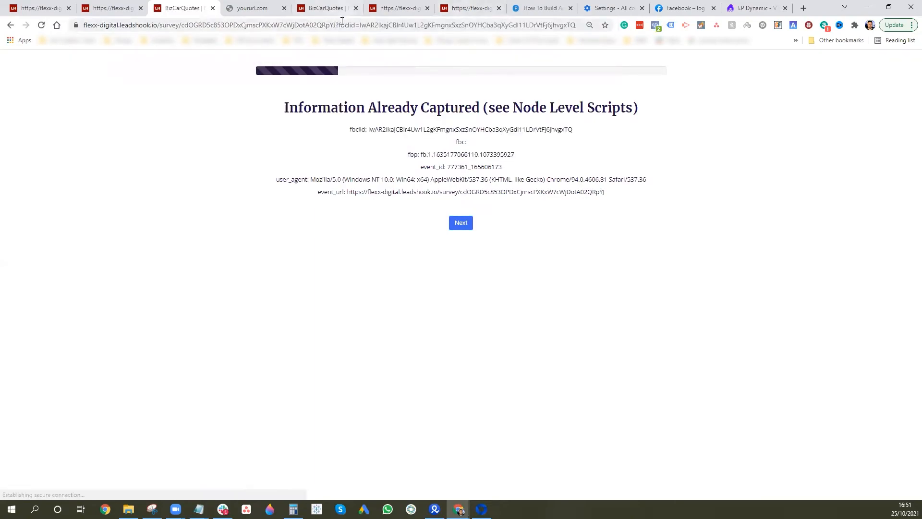
left_click(397, 24)
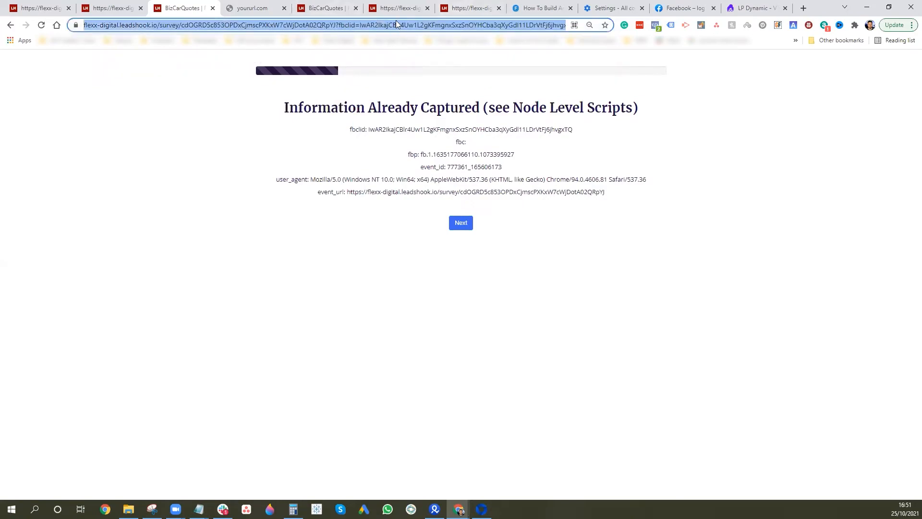
key("Return")
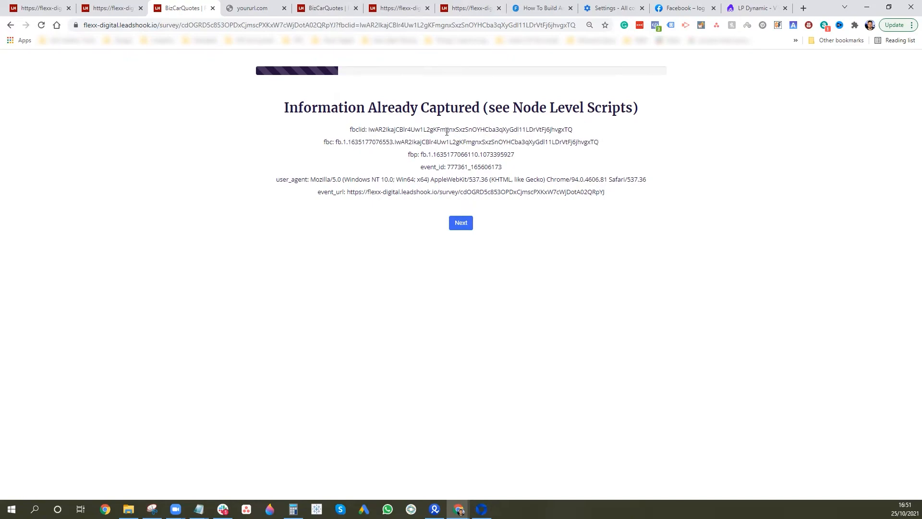
Submit a test lead through the survey with dummy first and last name, phone number and email
left_click(458, 225)
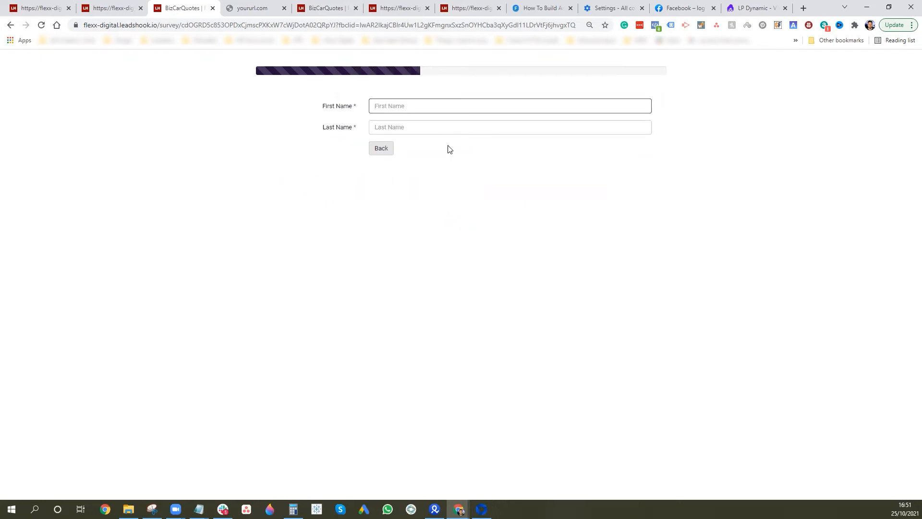
type("sthrth")
left_click(500, 128)
type("sftsjyjty")
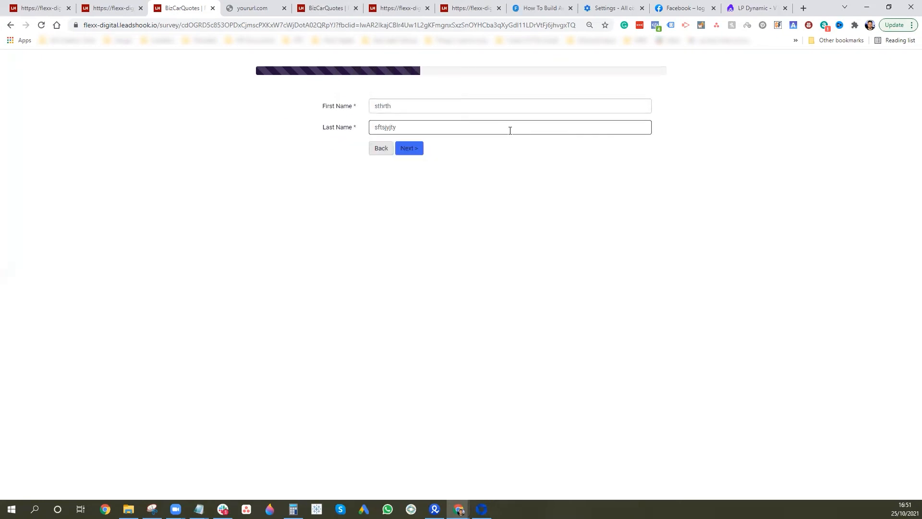
left_click(406, 149)
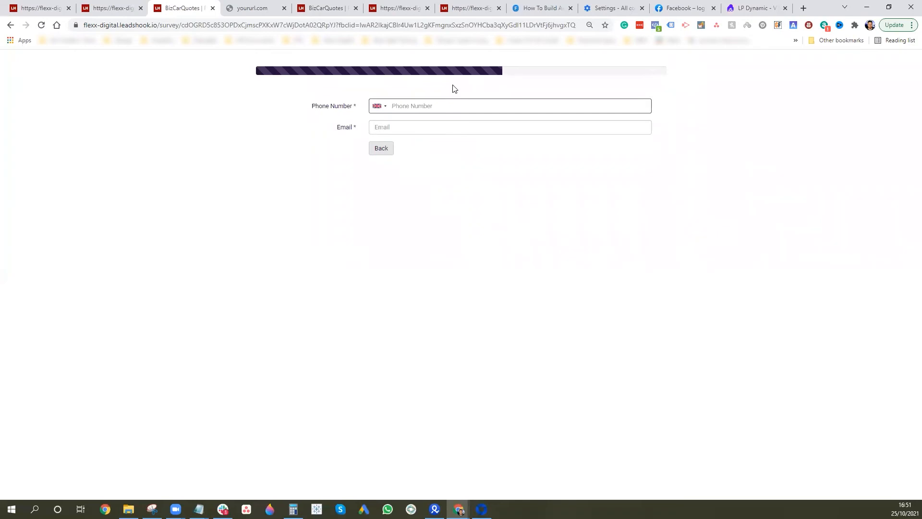
left_click(412, 129)
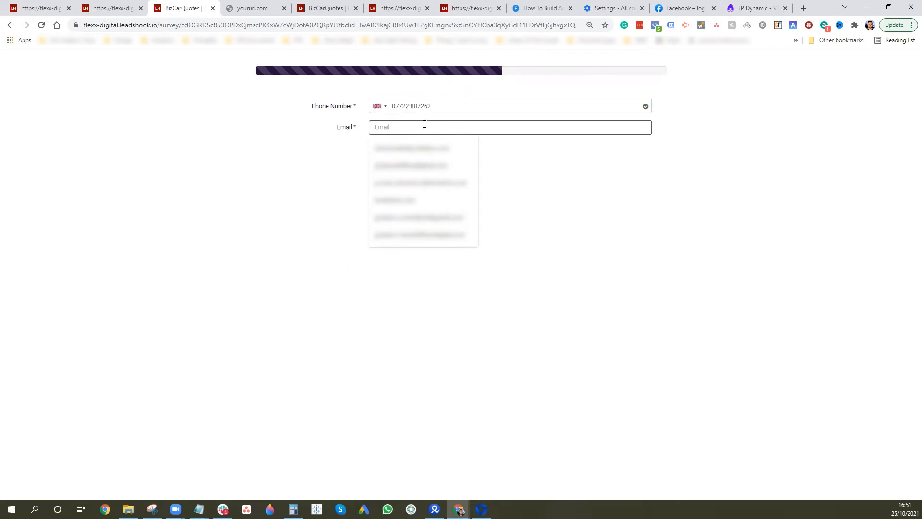
type("dsththrth@sthy.com")
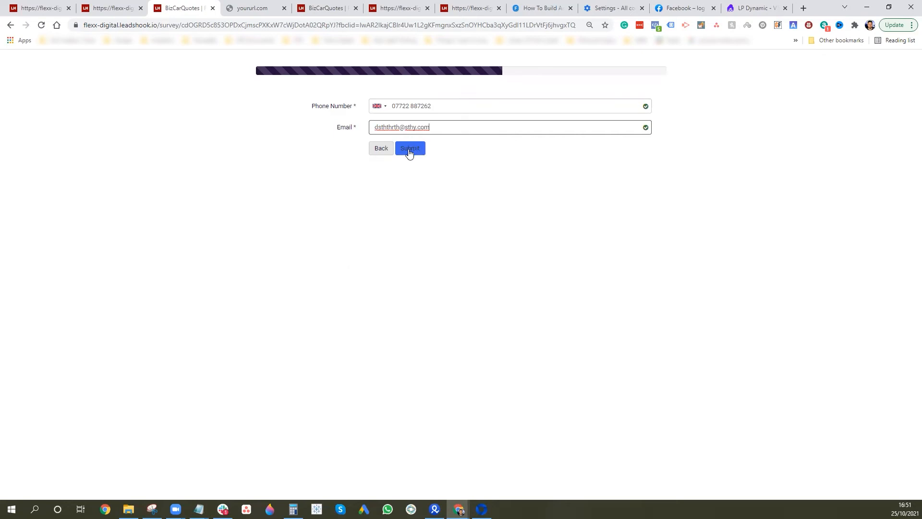
left_click(409, 149)
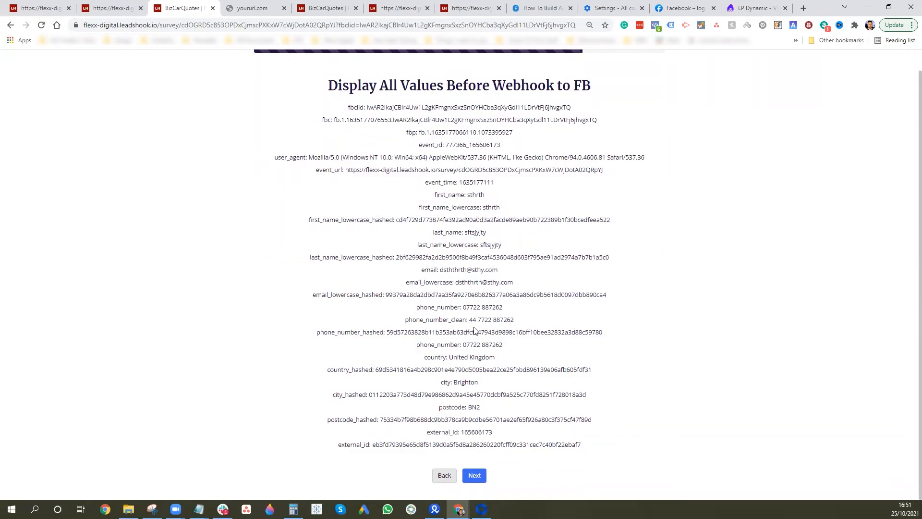
left_click(474, 474)
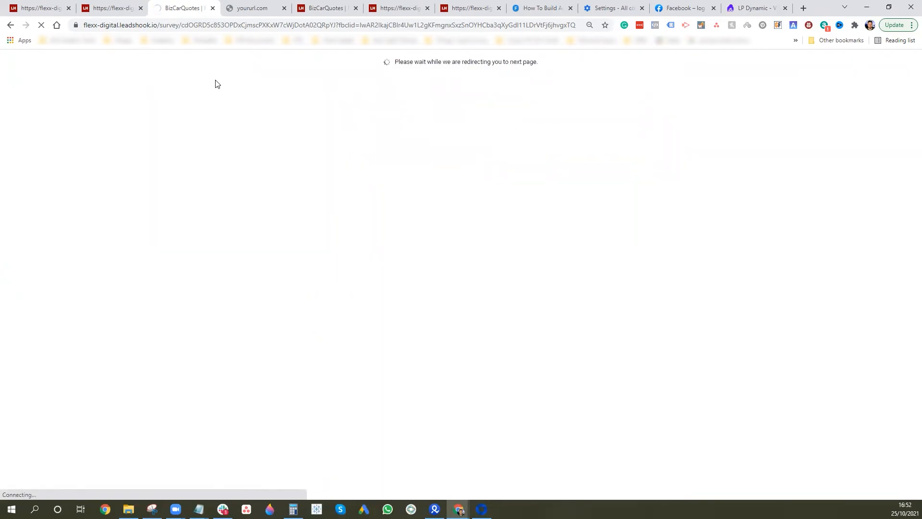
Close both yoururl.com tabs and rerun the Leads search to include the new lead
left_click(284, 9)
left_click(213, 8)
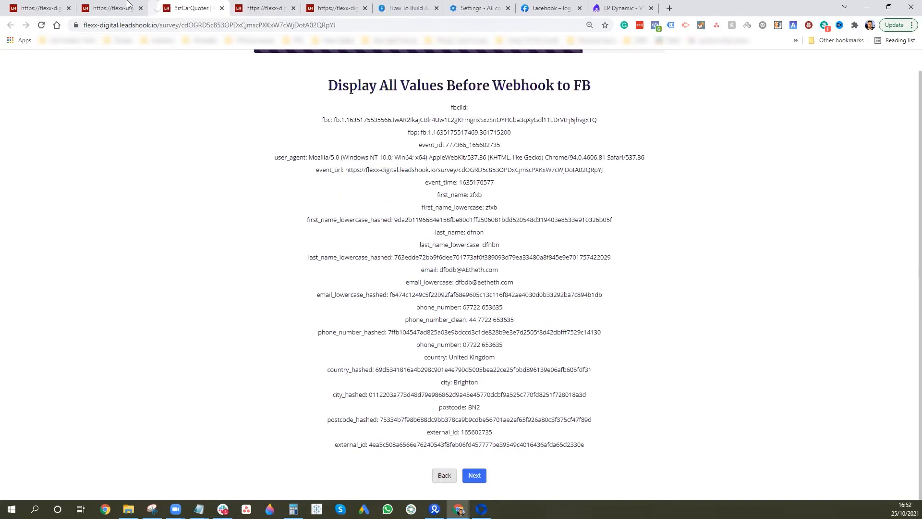
left_click(38, 5)
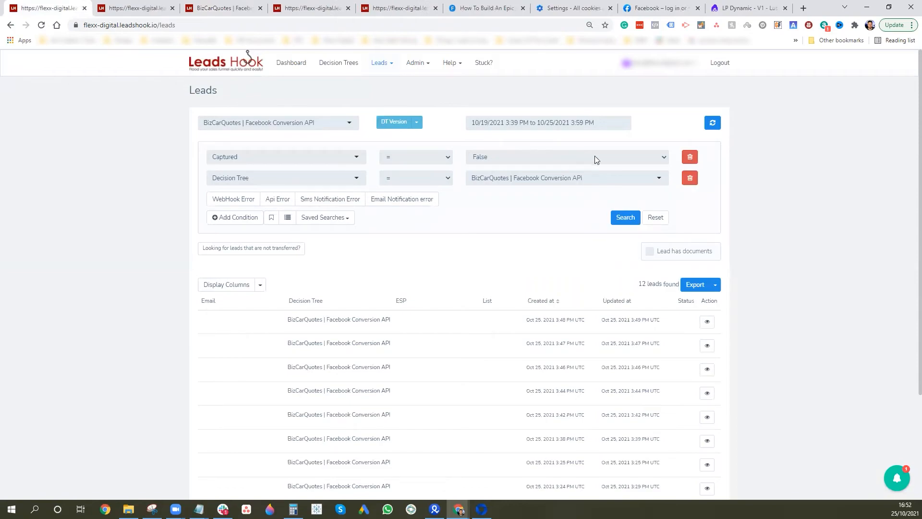
left_click(625, 216)
Open the newest 3:51 PM lead's details and look through its captured values
left_click(706, 321)
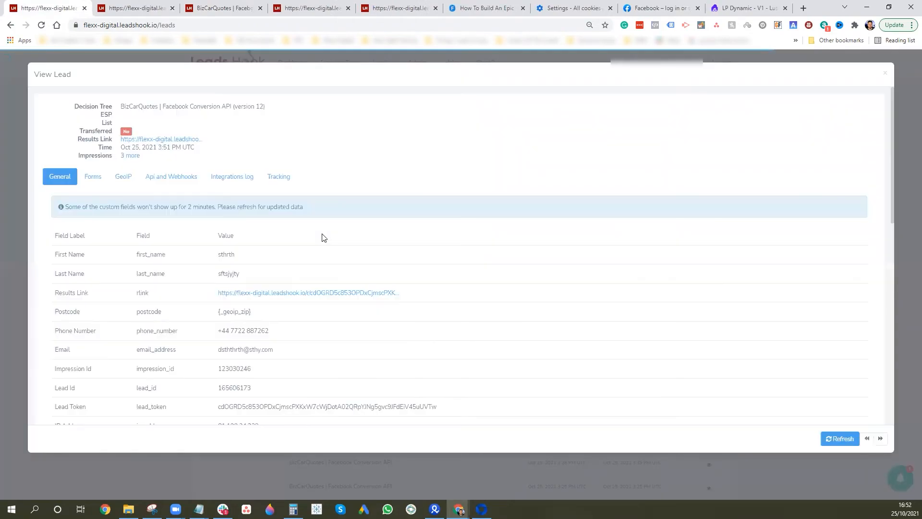
scroll(259, 264, "down", 1)
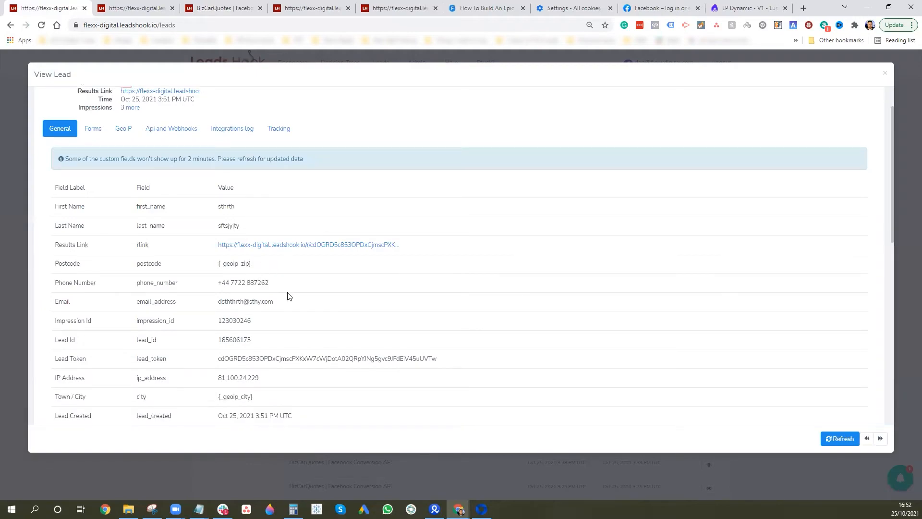
scroll(289, 296, "down", 1)
scroll(262, 304, "down", 7)
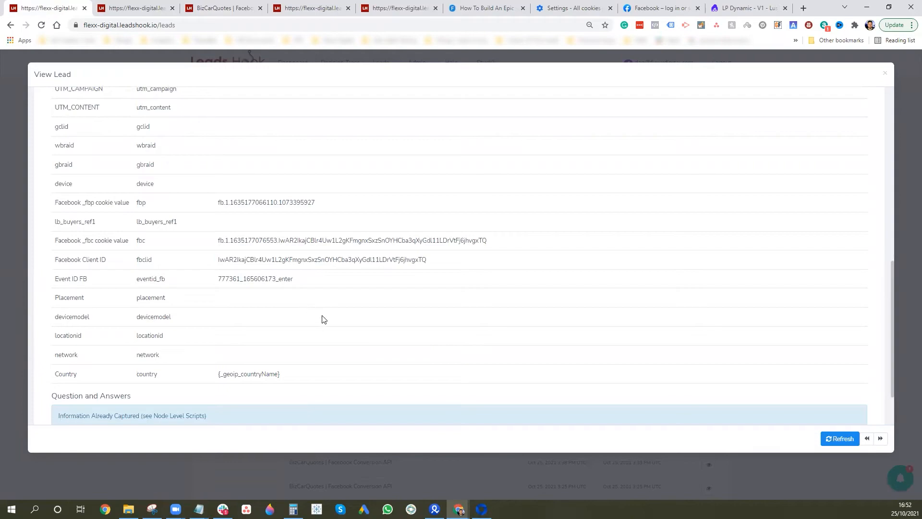
scroll(334, 230, "up", 10)
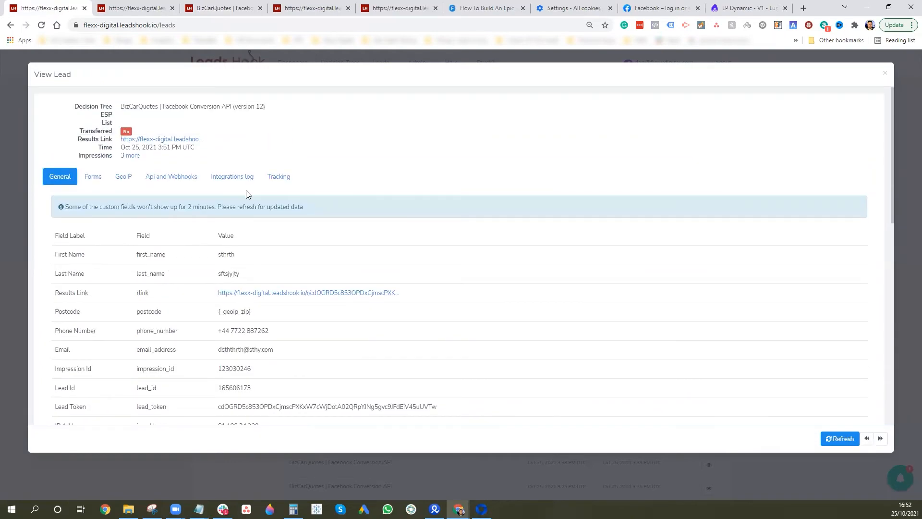
Check the lead's Api and Webhooks request and status 200 response, then close the lead view
left_click(168, 180)
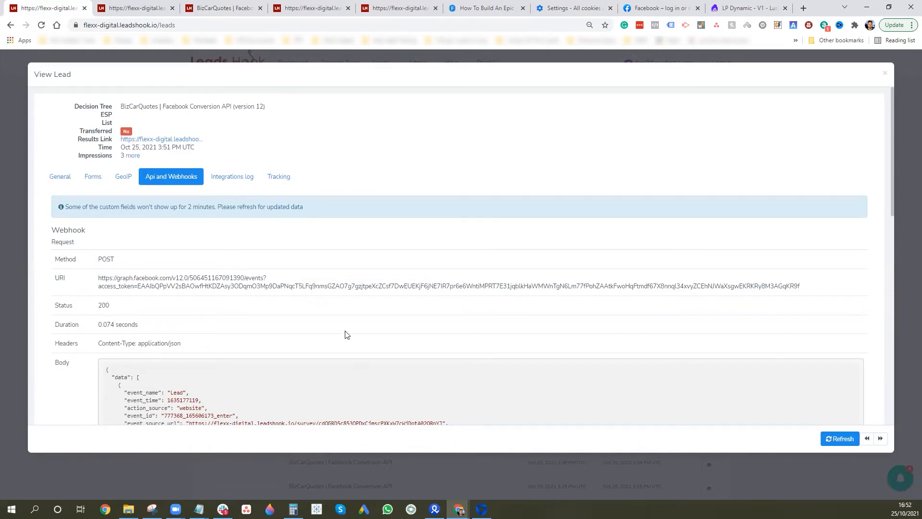
scroll(304, 325, "down", 2)
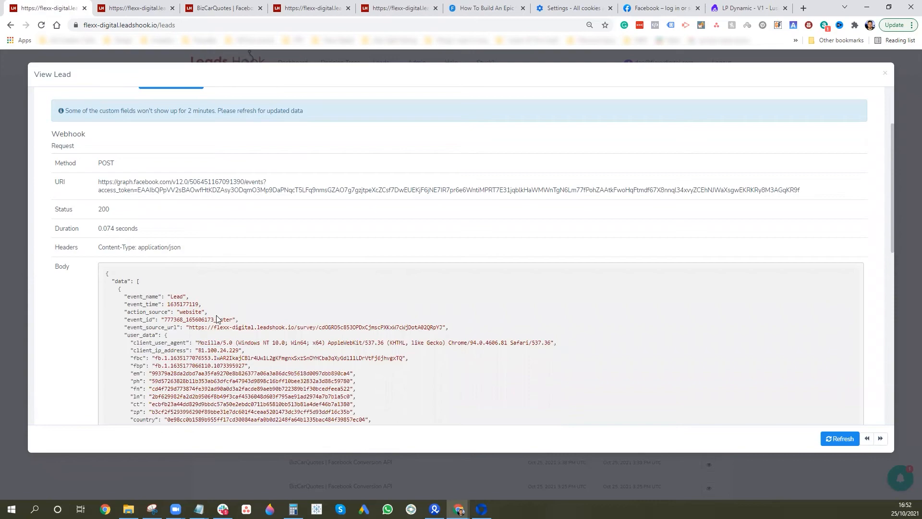
scroll(205, 339, "down", 1)
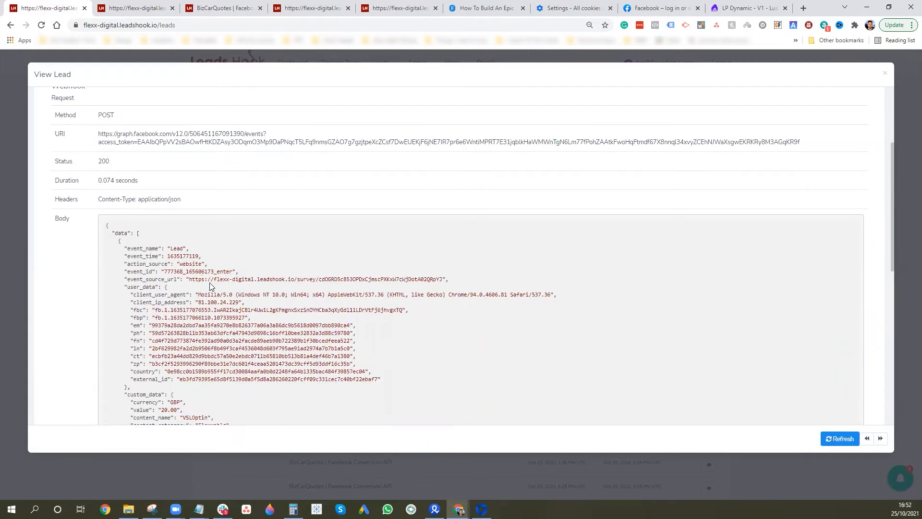
scroll(187, 353, "down", 1)
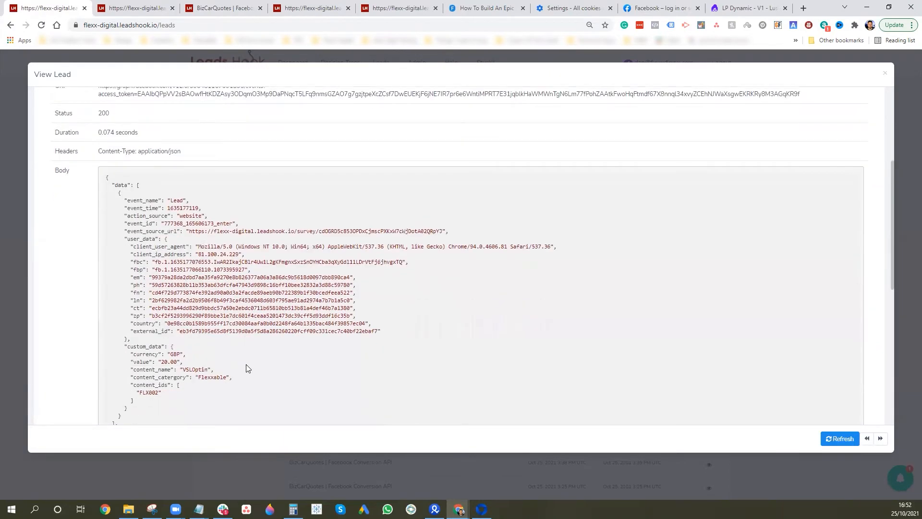
scroll(181, 385, "down", 2)
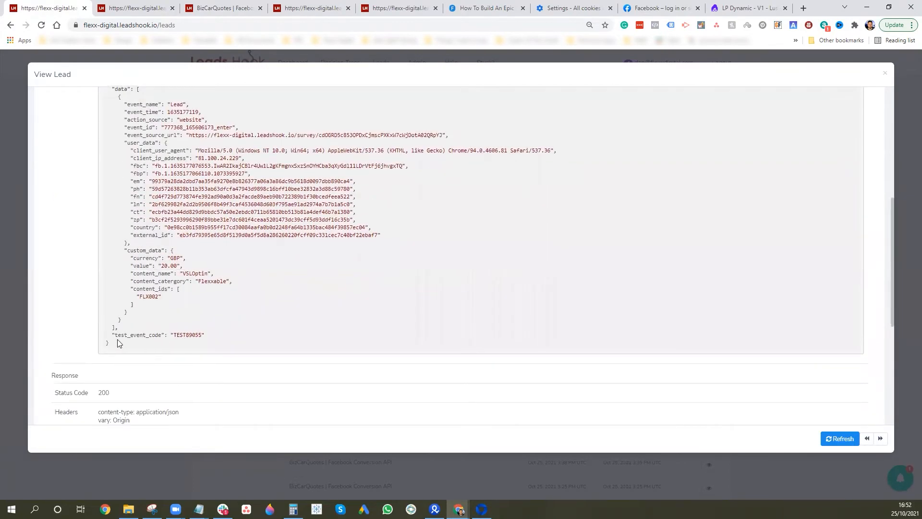
scroll(117, 339, "down", 5)
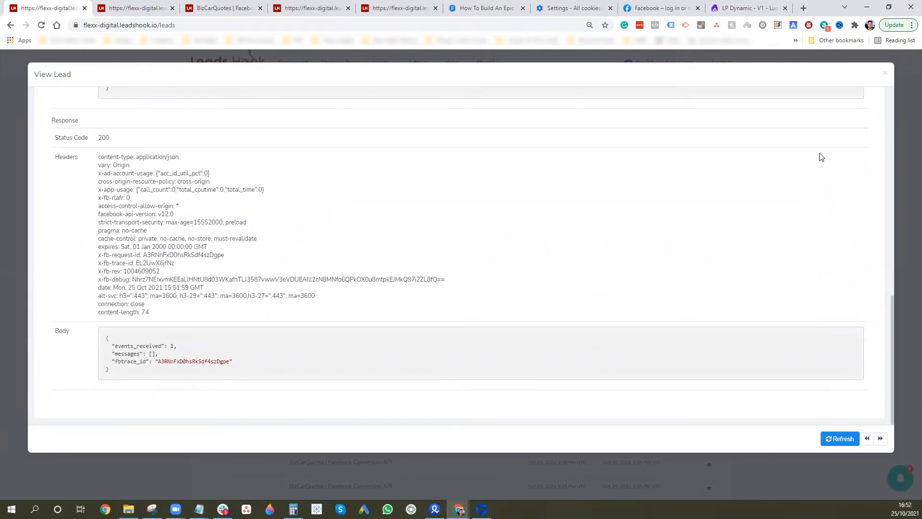
left_click(884, 73)
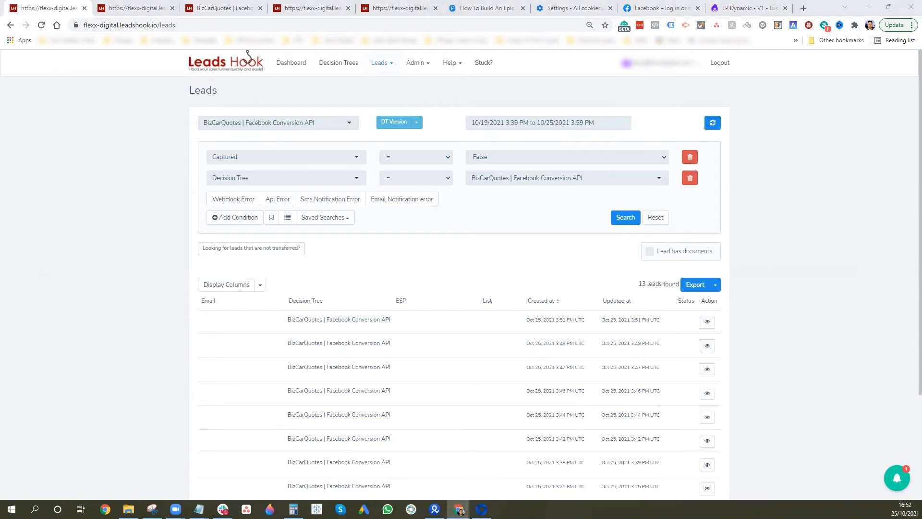
left_click(481, 509)
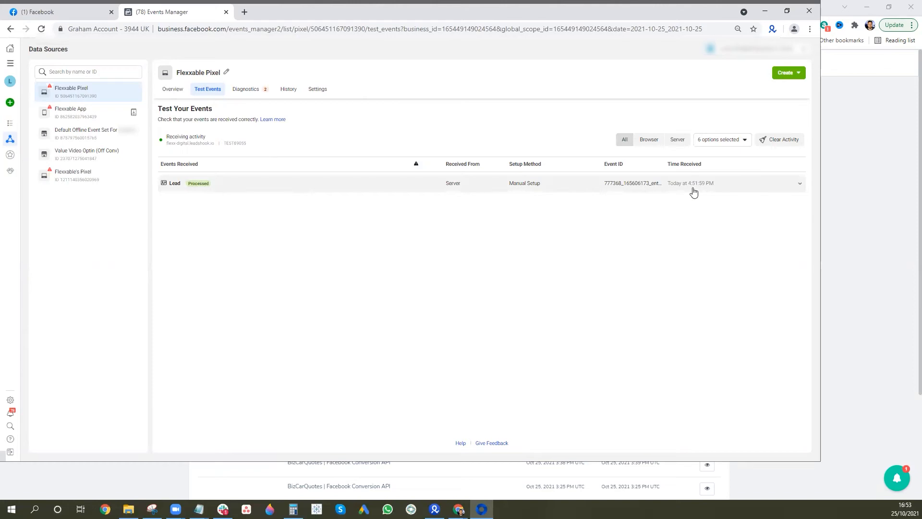
Expand the Lead server event, view all its parameters, collapse it, and minimise Events Manager
left_click(800, 186)
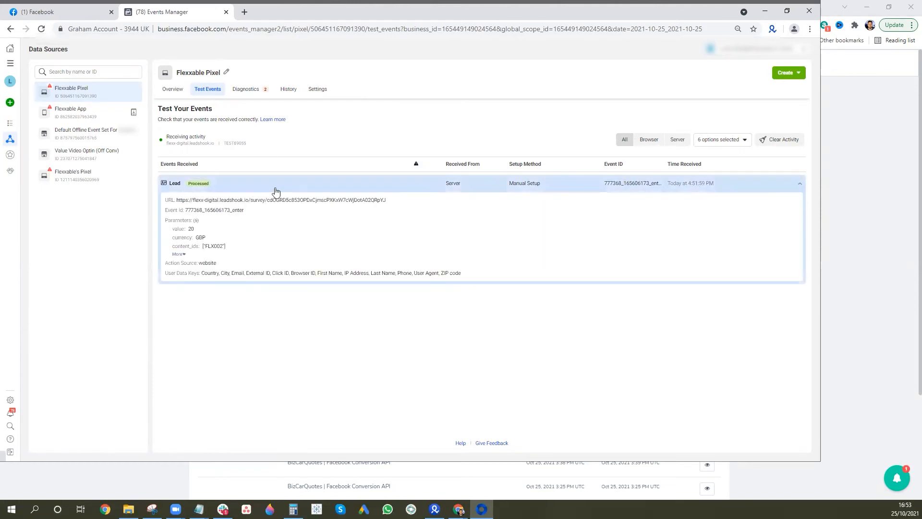
left_click(184, 254)
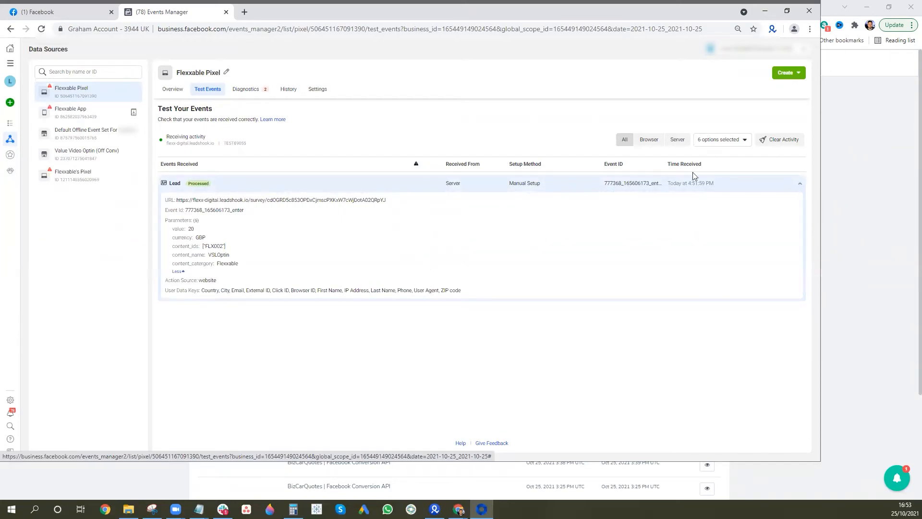
left_click(798, 184)
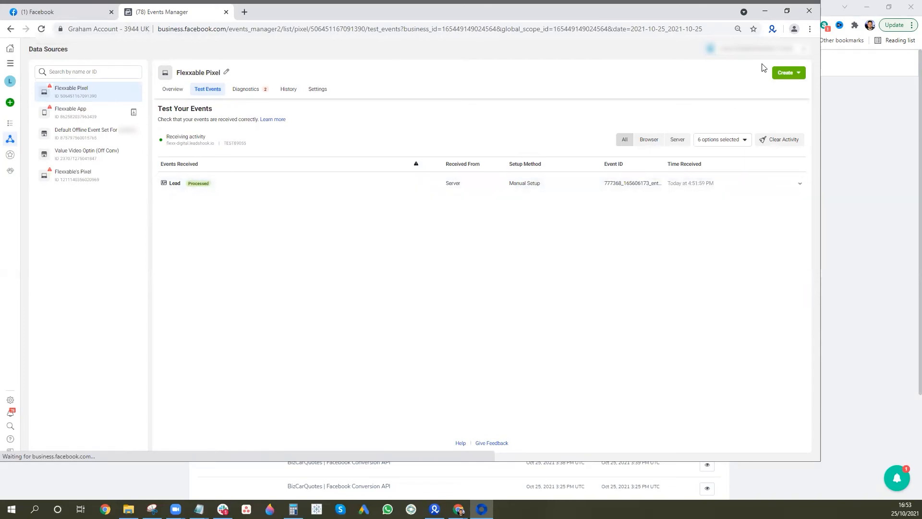
left_click(765, 10)
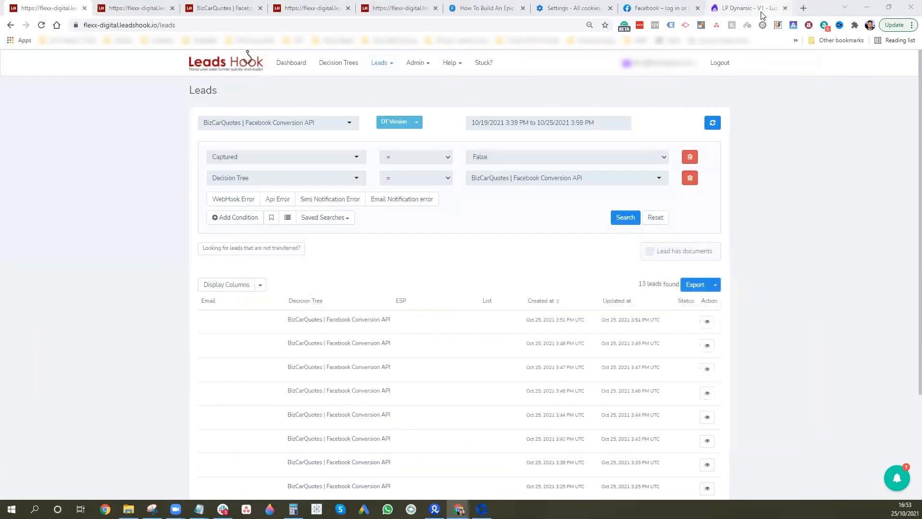
Return to the decision tree and inspect the first node's saved cookie and location scripts
left_click(137, 7)
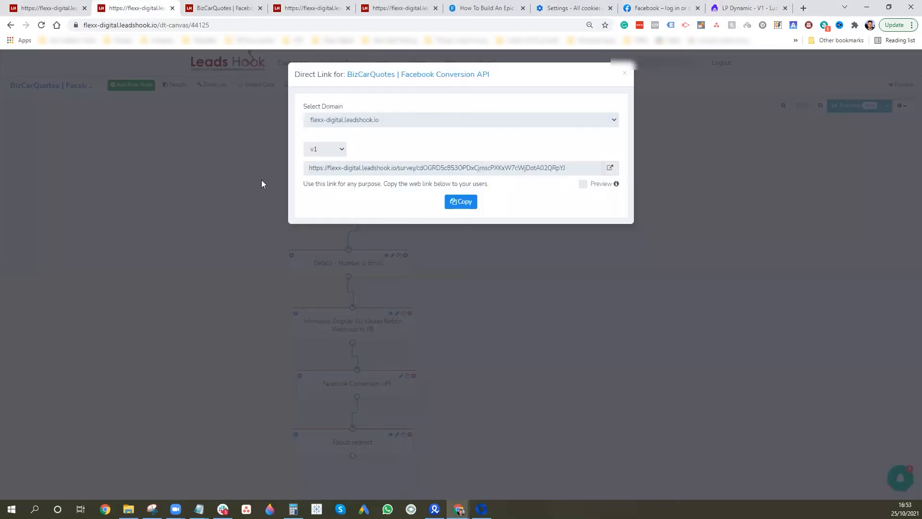
left_click(624, 74)
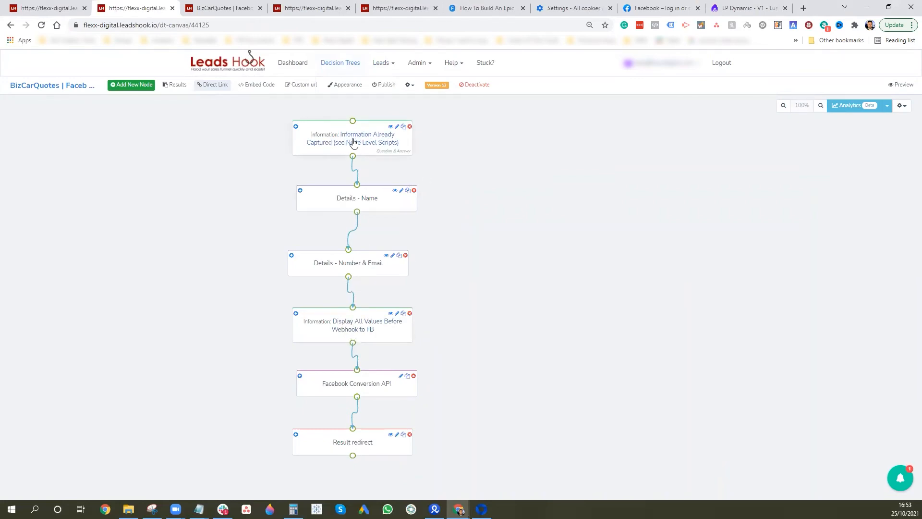
left_click(319, 136)
scroll(792, 298, "down", 5)
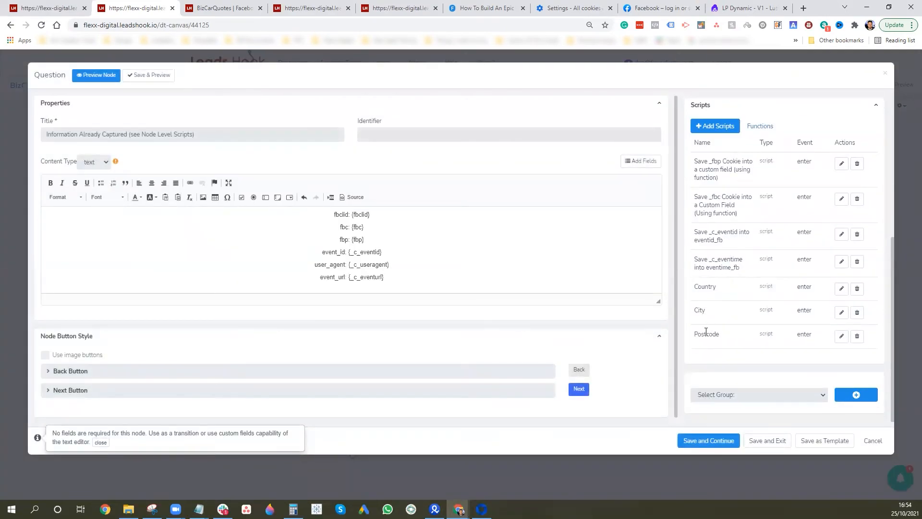
left_click(886, 73)
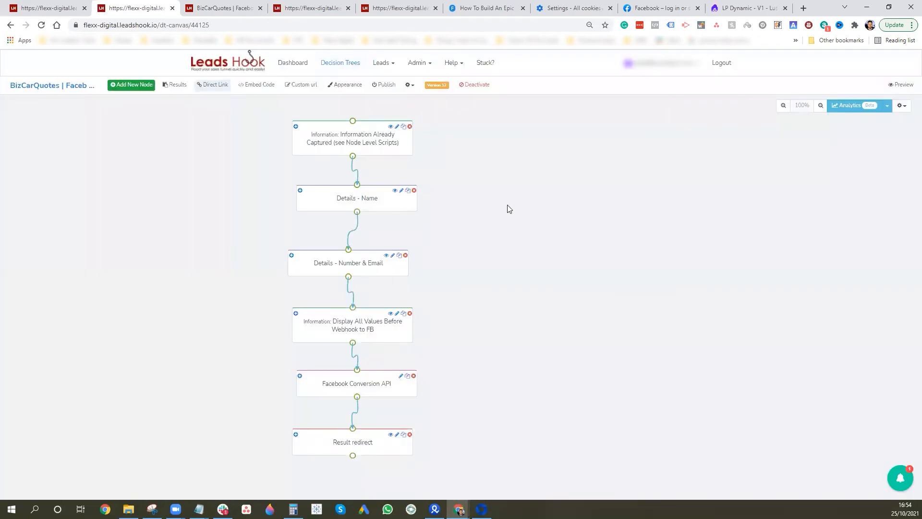
left_click(362, 201)
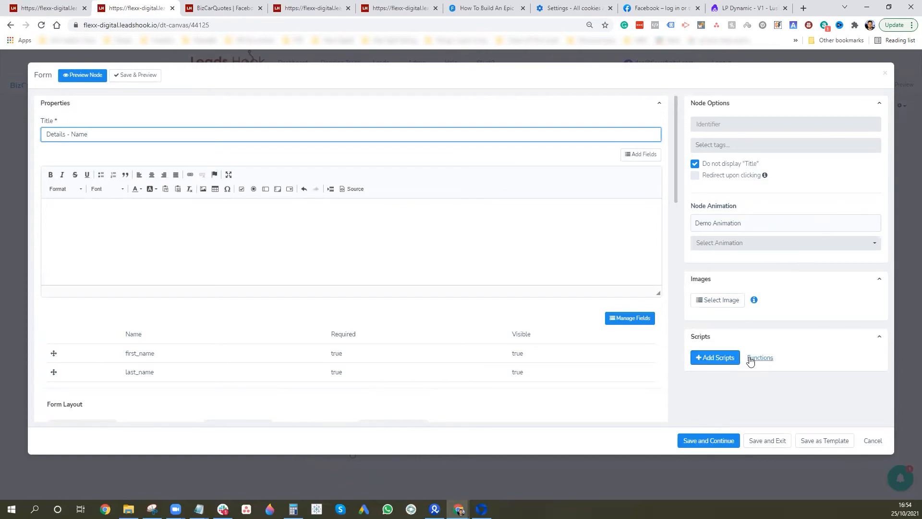
left_click(712, 360)
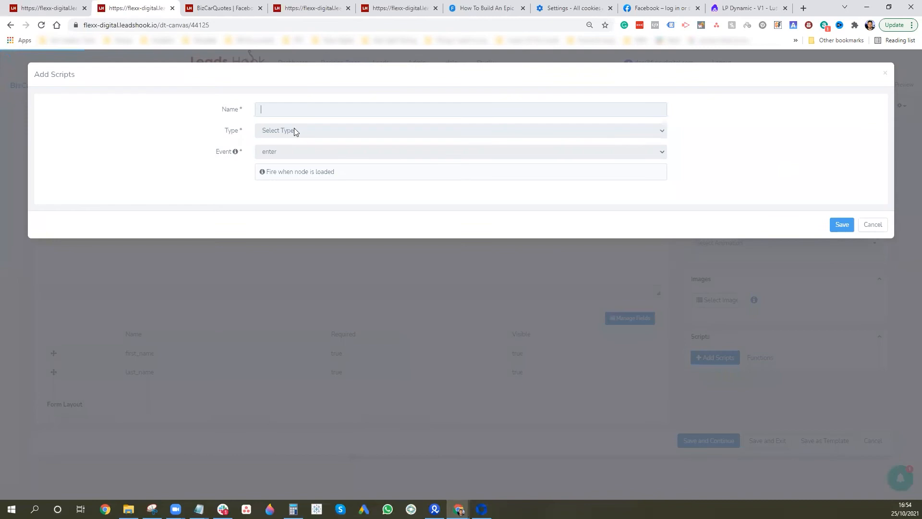
left_click(271, 111)
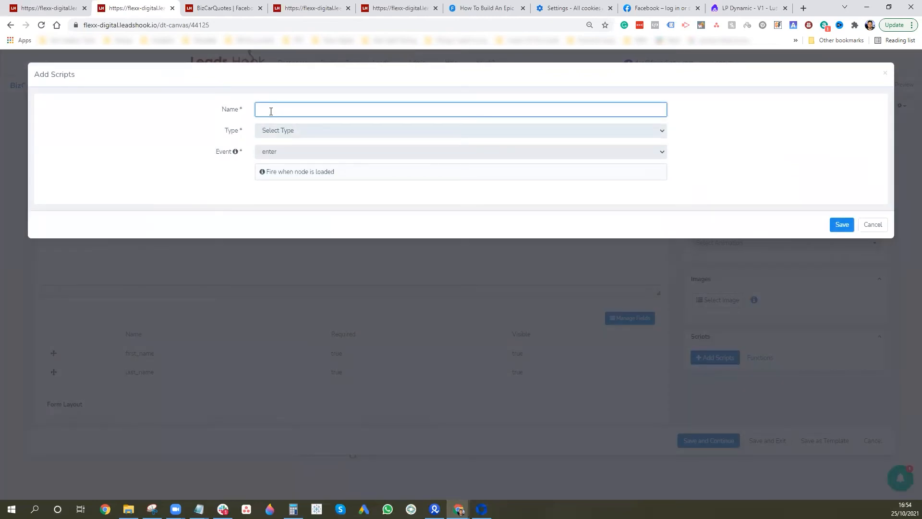
type("thtwh")
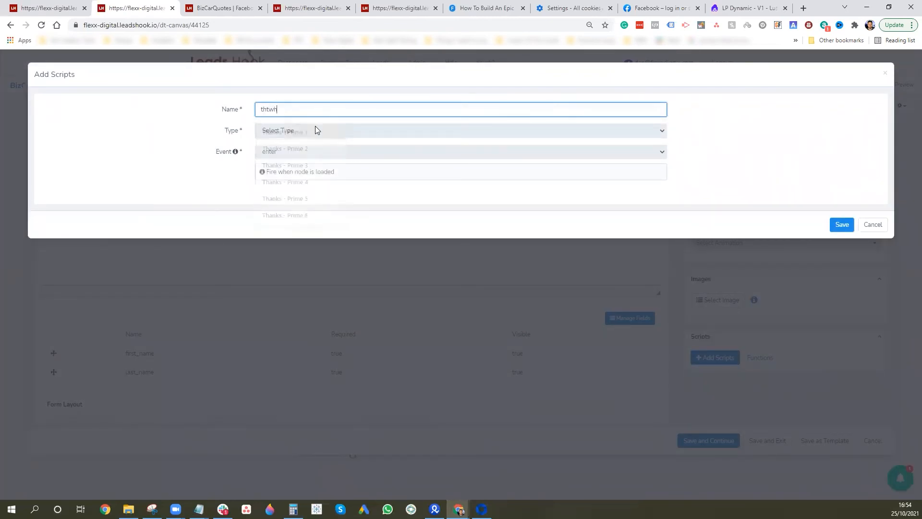
left_click(372, 132)
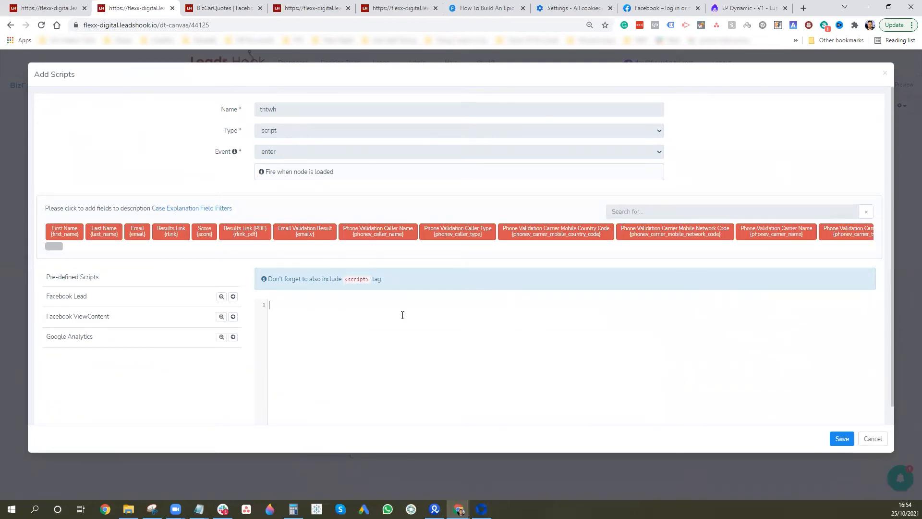
left_click(331, 327)
left_click(872, 439)
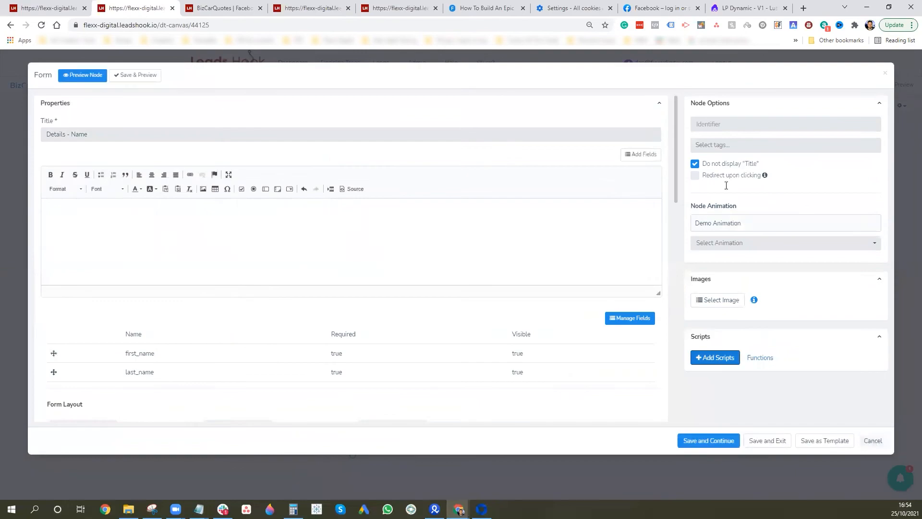
left_click(885, 73)
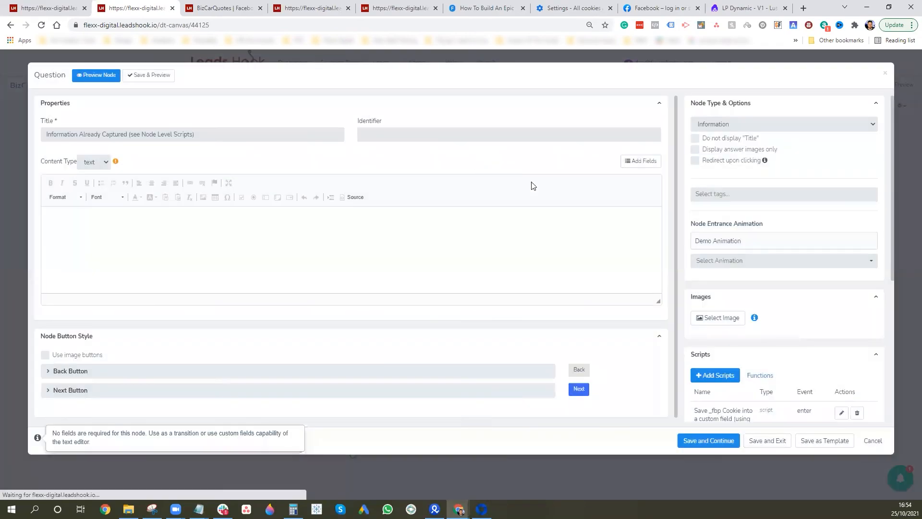
scroll(750, 302, "down", 3)
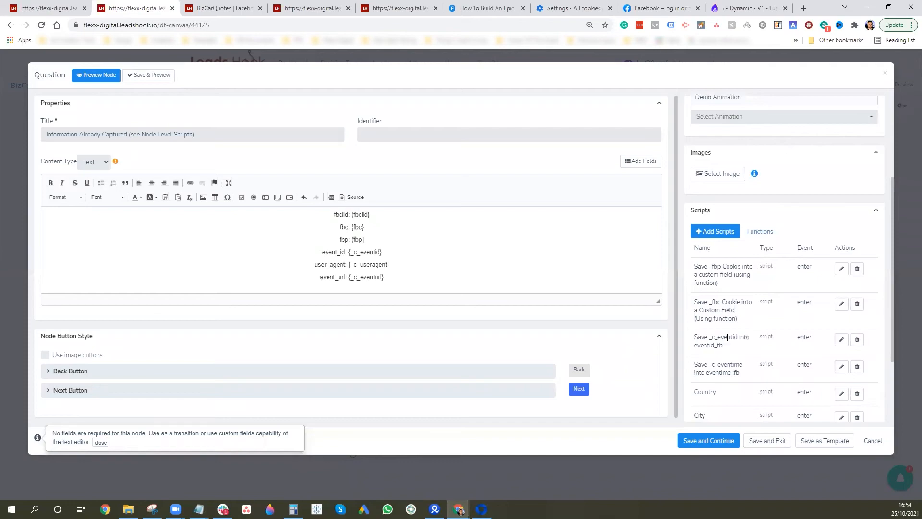
scroll(727, 336, "down", 3)
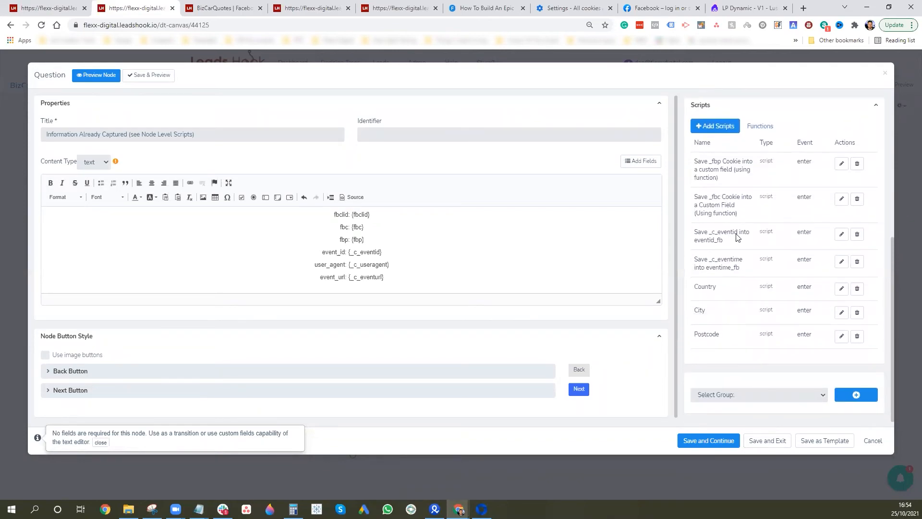
left_click(885, 73)
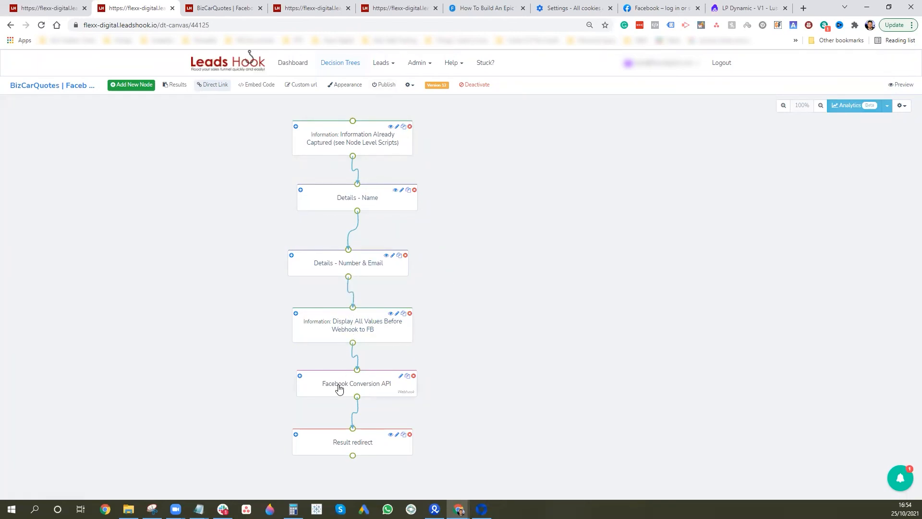
left_click(356, 388)
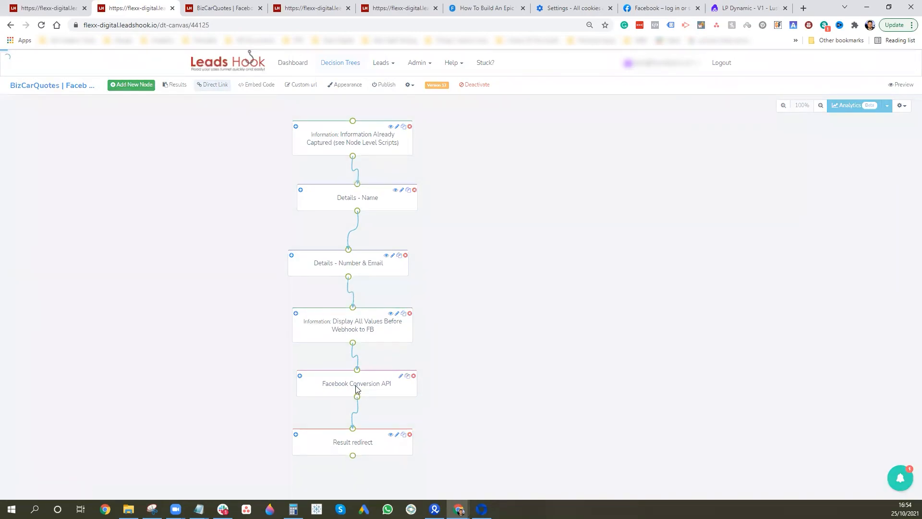
Delete the test_event_code line from the webhook's JSON body and save the node
scroll(247, 274, "down", 3)
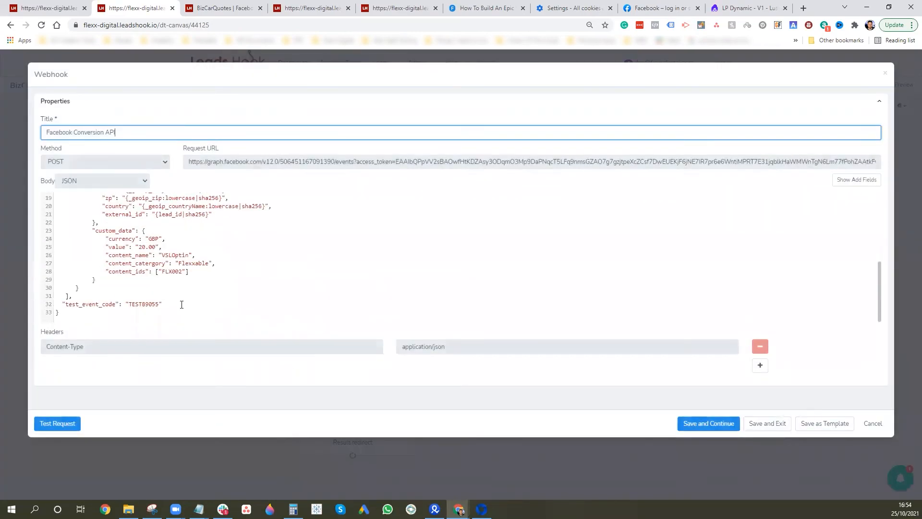
left_click_drag(181, 305, 41, 306)
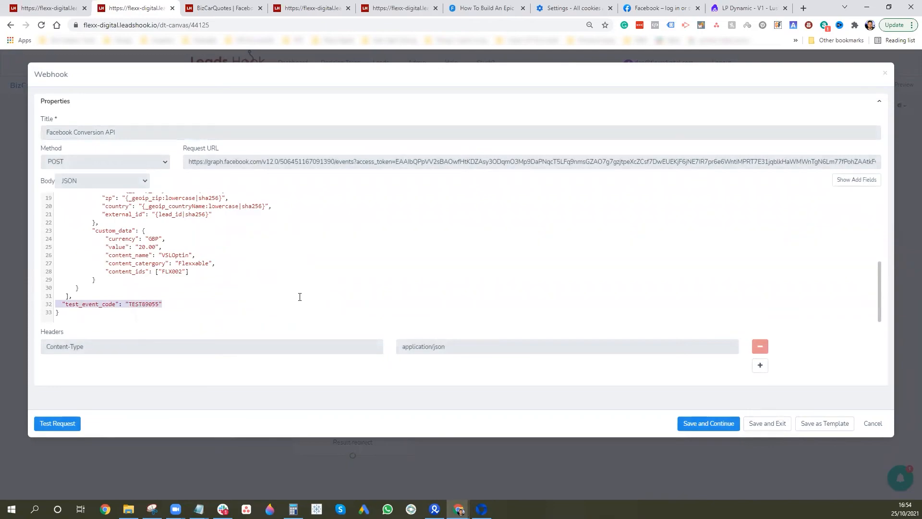
key("BackSpace")
key("BackSpace")
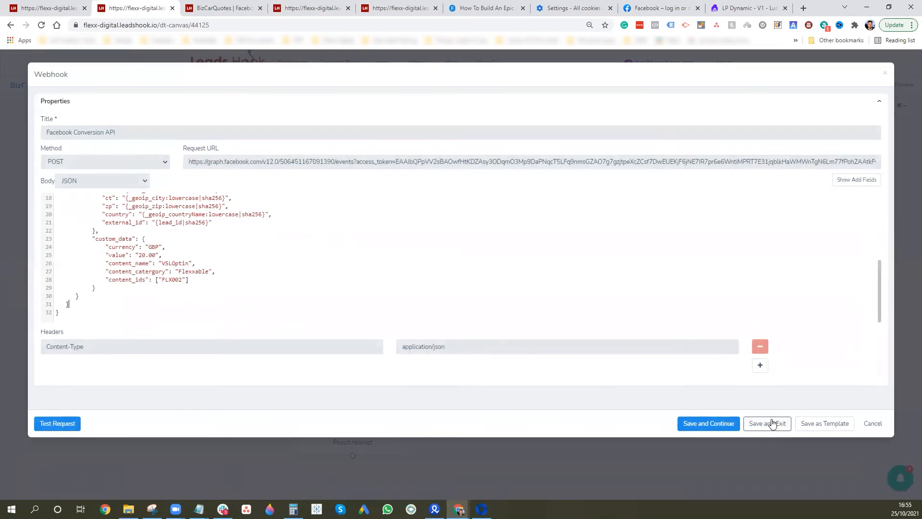
left_click(752, 423)
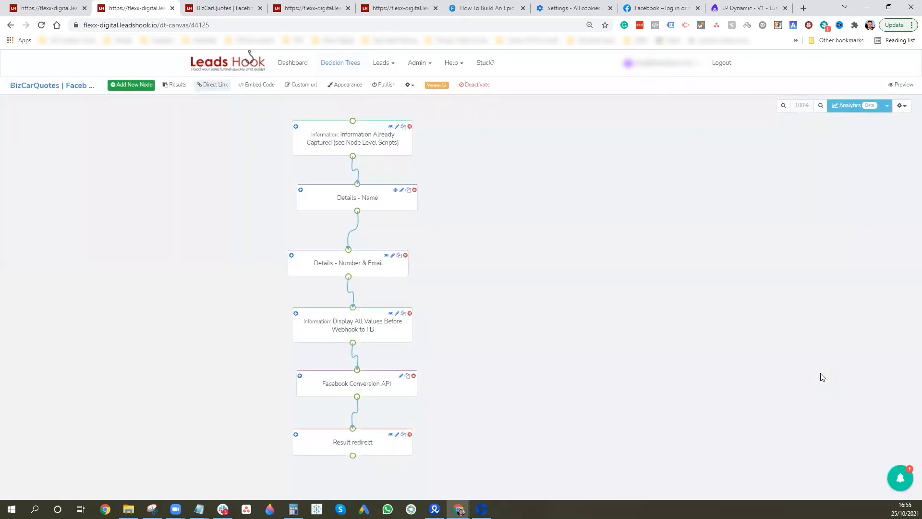
Nudge the Details - Name node left and publish the tree past the activation warning
left_click_drag(379, 203, 368, 205)
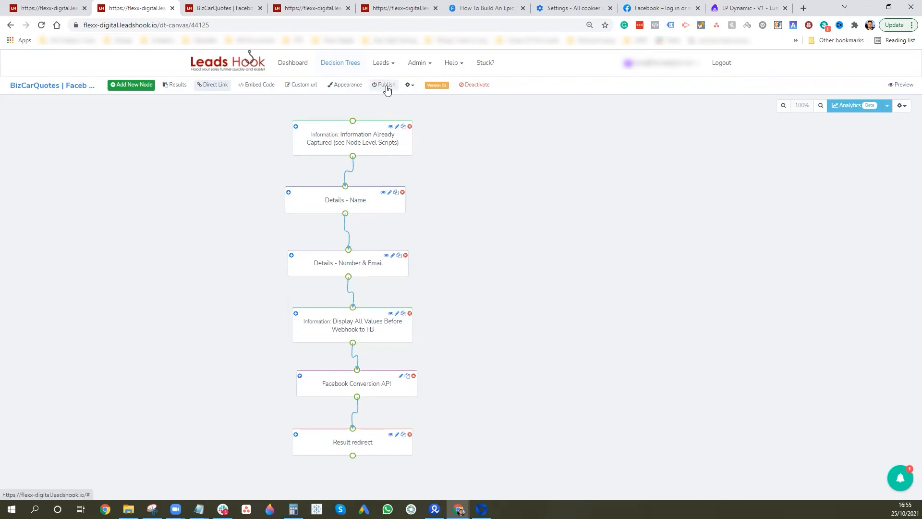
left_click(387, 87)
left_click(847, 157)
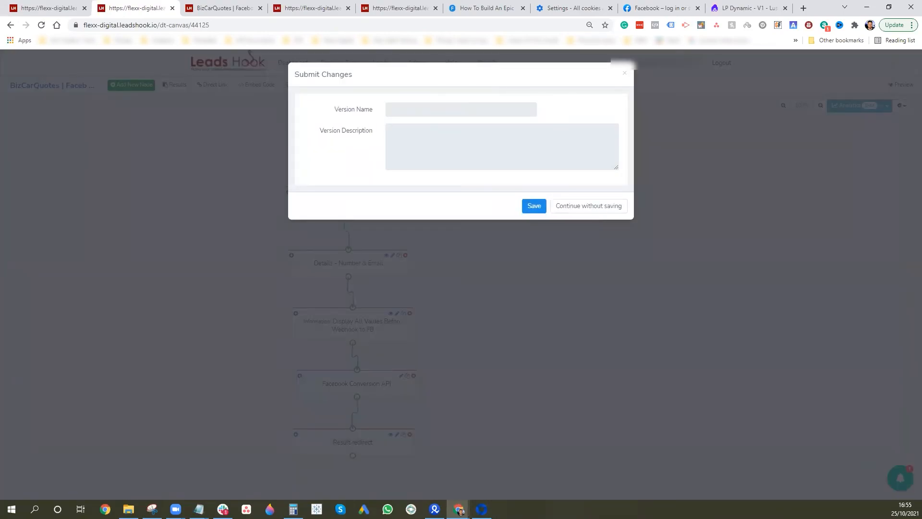
left_click(481, 509)
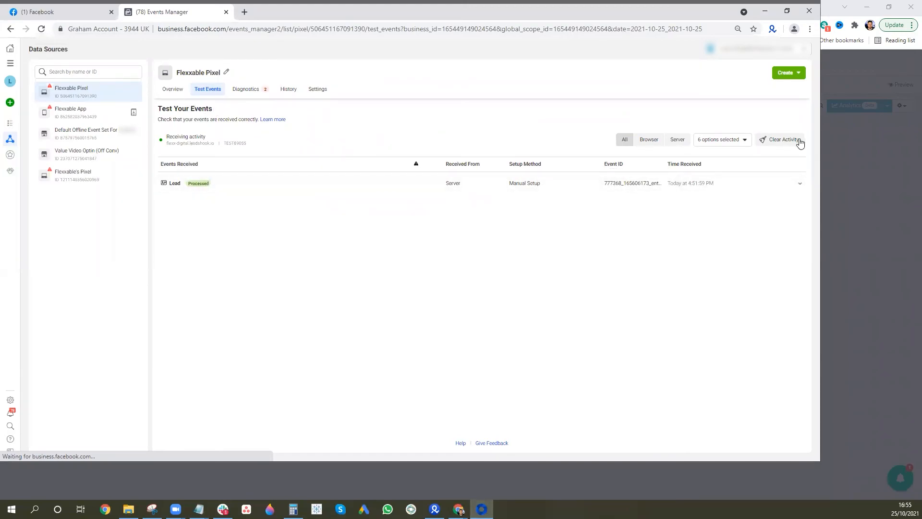
Clear the test events, then view Flexxable Pixel's Overview events table, dismissing the Aggregated Event Measurement intro
left_click(782, 143)
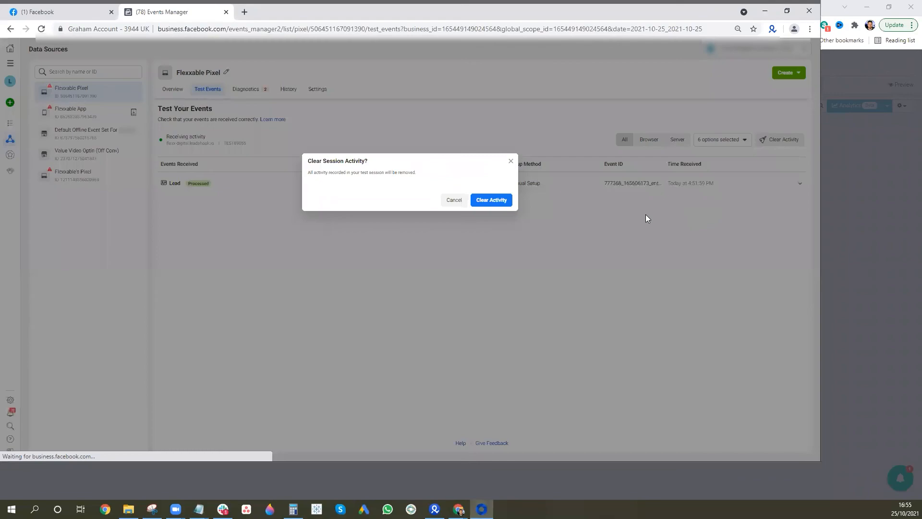
left_click(493, 200)
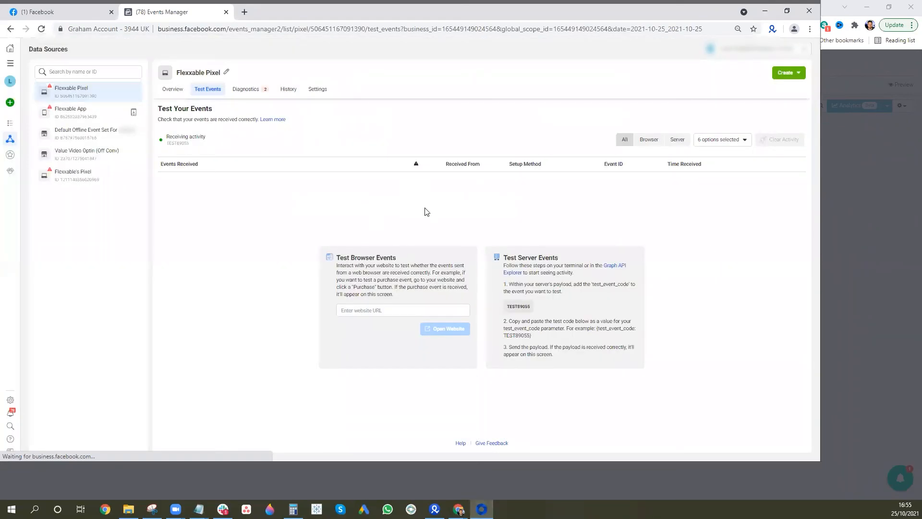
left_click(181, 90)
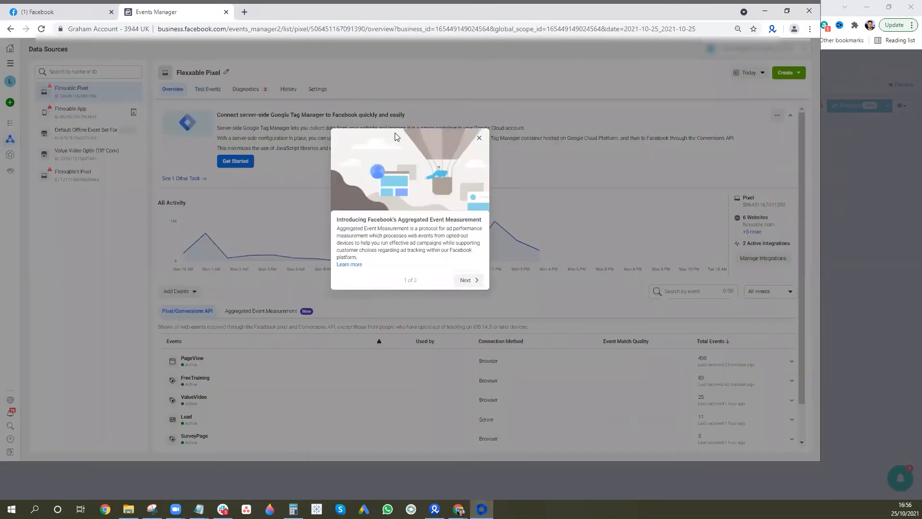
left_click(482, 140)
scroll(512, 169, "down", 1)
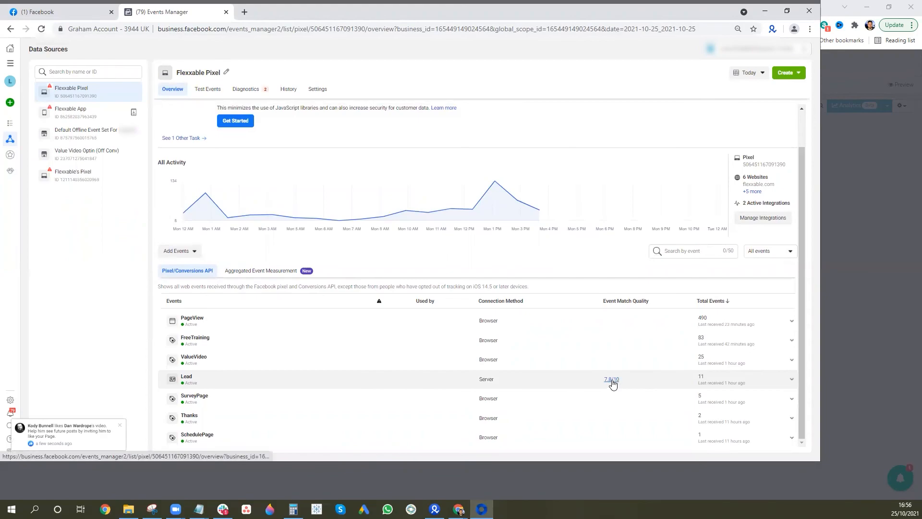
Open the Lead event's 7.8/10 match quality details and dismiss the recommendations popup
left_click(611, 379)
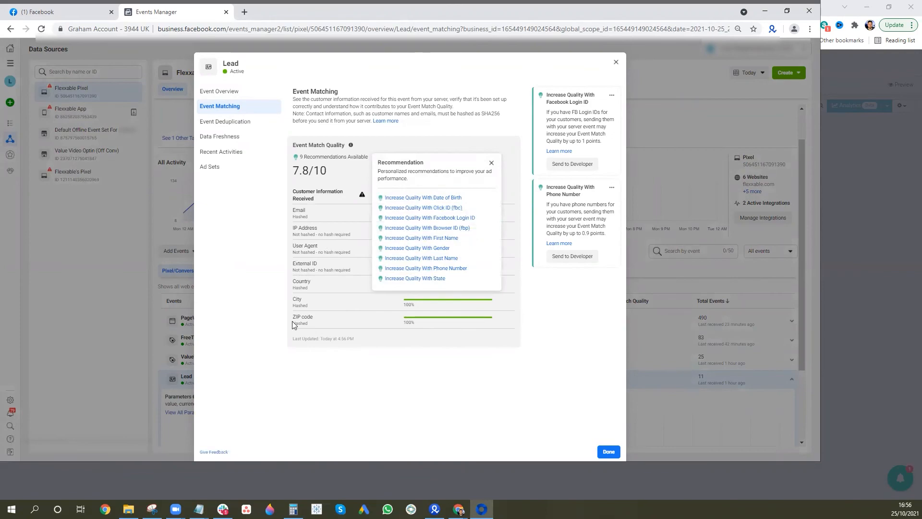
left_click(491, 163)
left_click(491, 163)
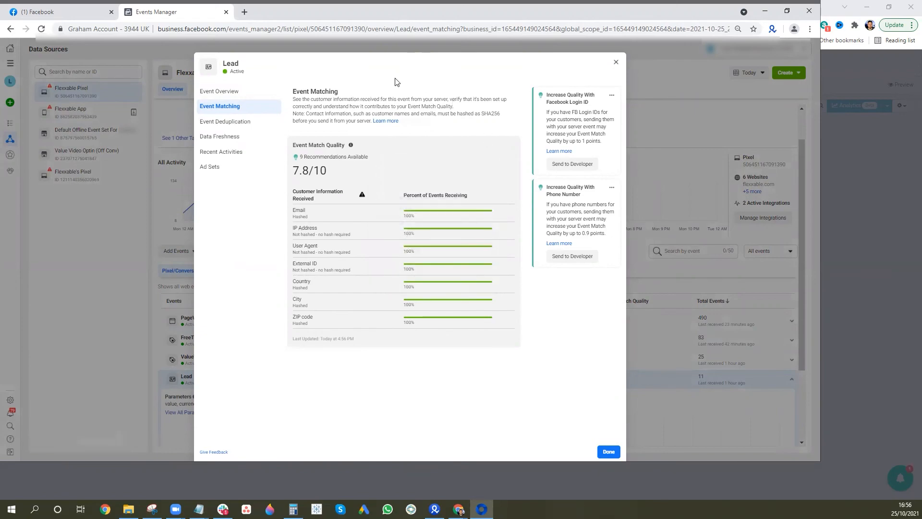
Review Lead's Overview, Deduplication, Data Freshness, Recent Activities and Ad Sets tabs, then close the details
left_click(235, 93)
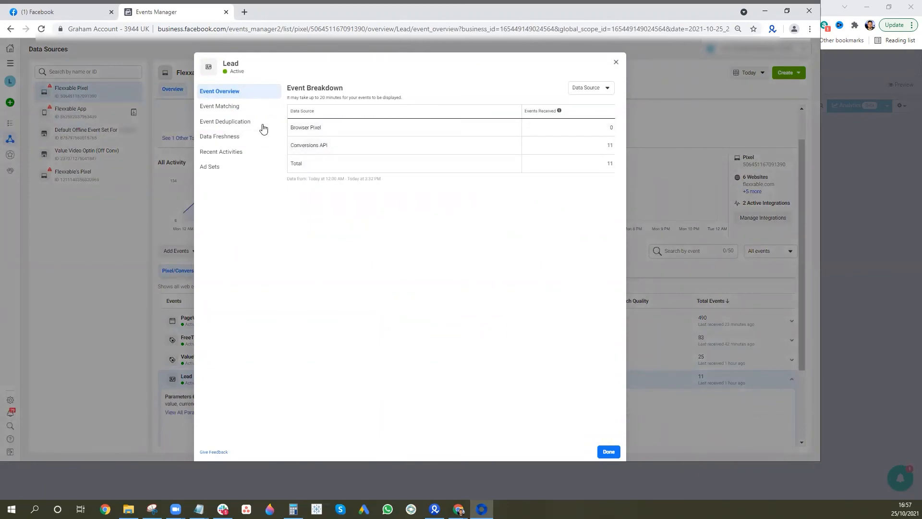
left_click(236, 123)
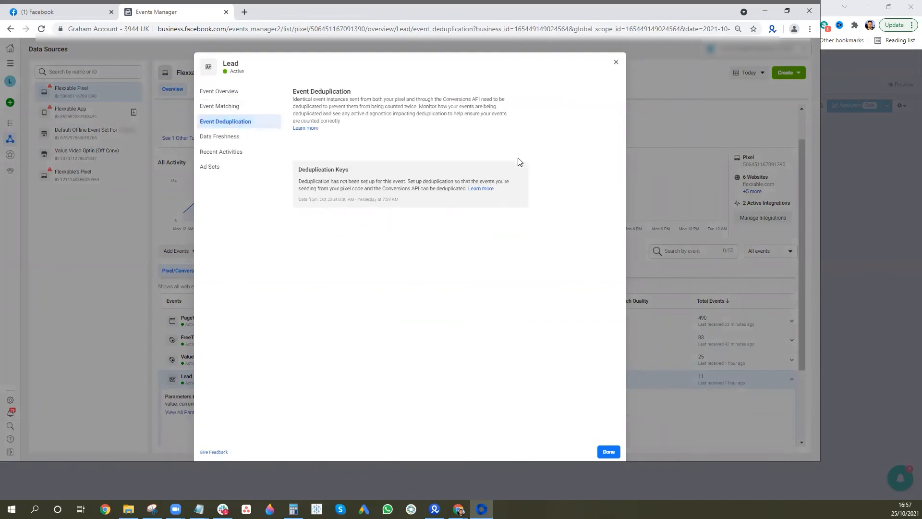
left_click(230, 137)
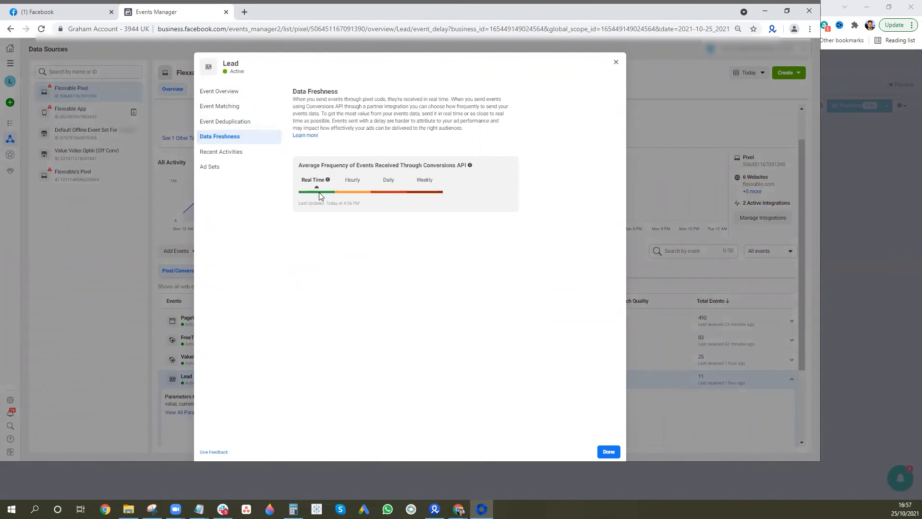
mouse_move(326, 183)
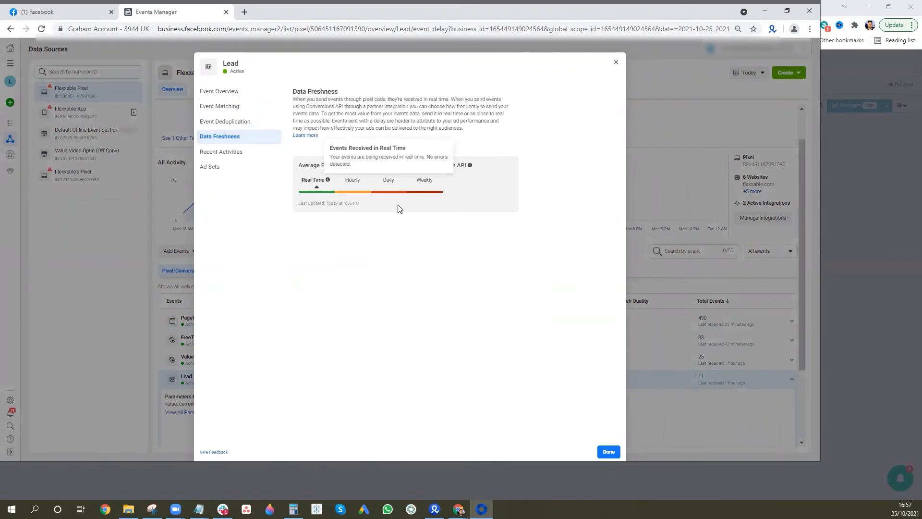
left_click(233, 152)
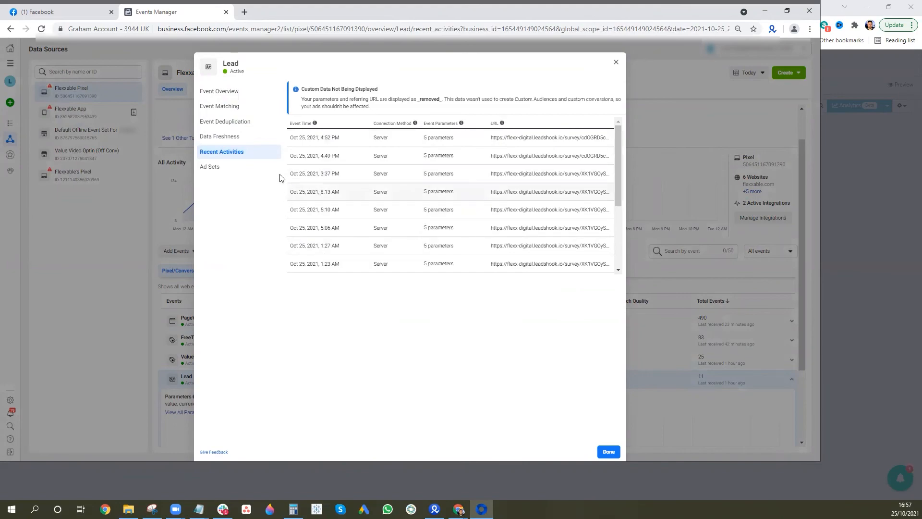
left_click(241, 174)
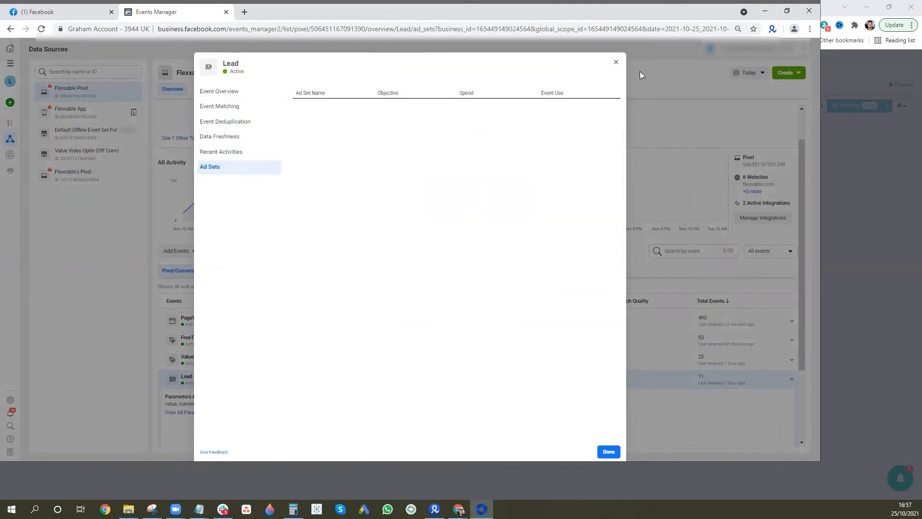
left_click(618, 65)
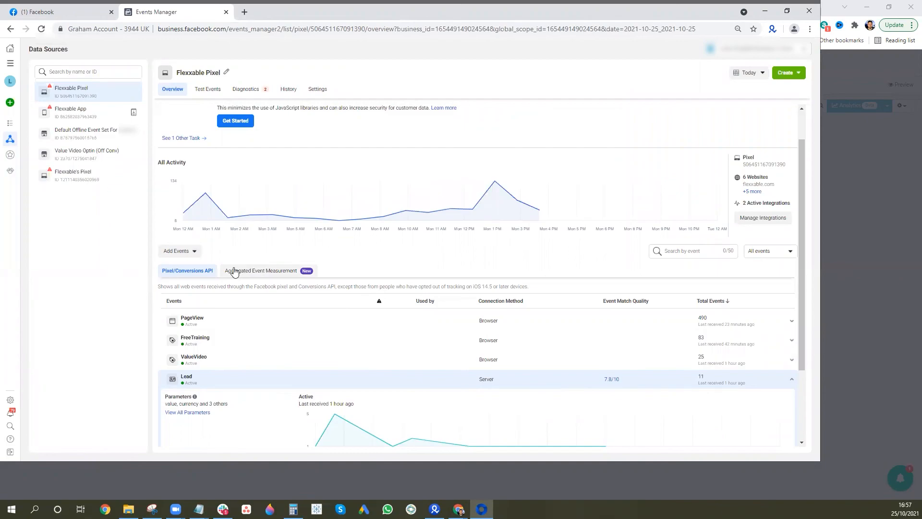
Open Aggregated Event Measurement's web event configurations and start editing flexxable.com's events
left_click(271, 271)
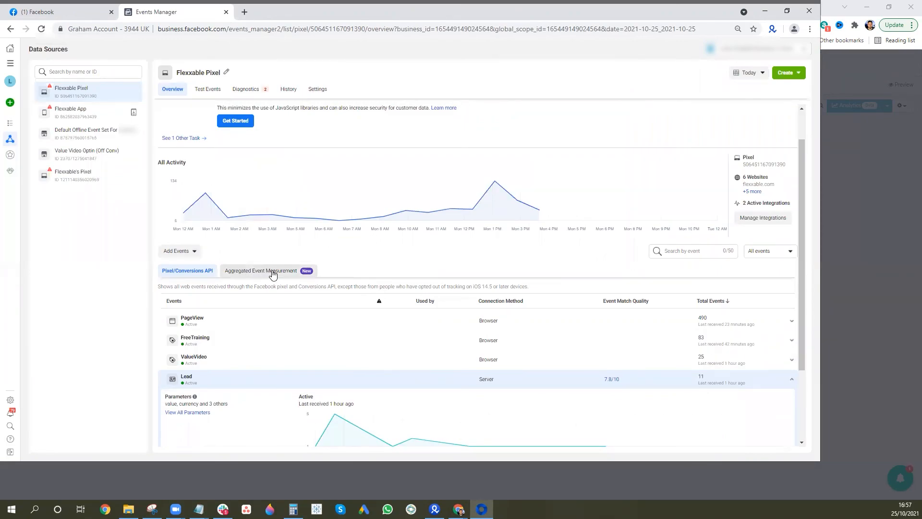
left_click(480, 351)
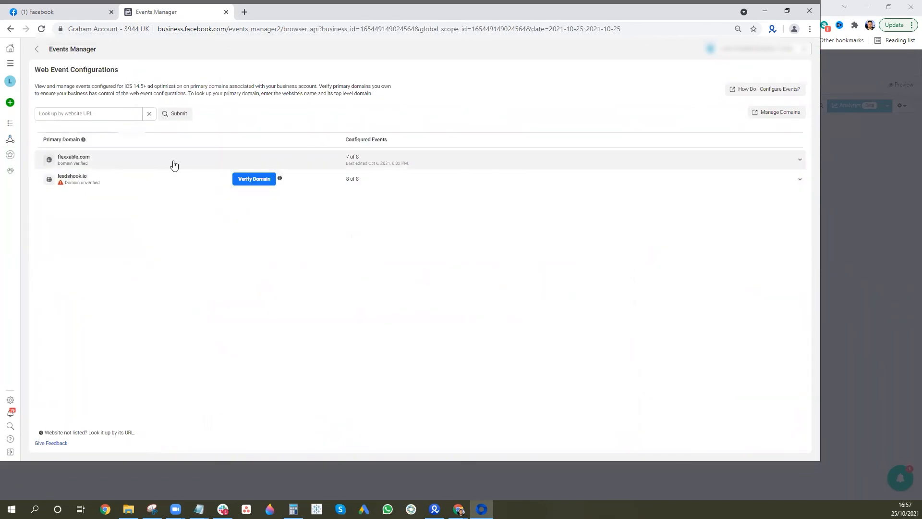
left_click(643, 165)
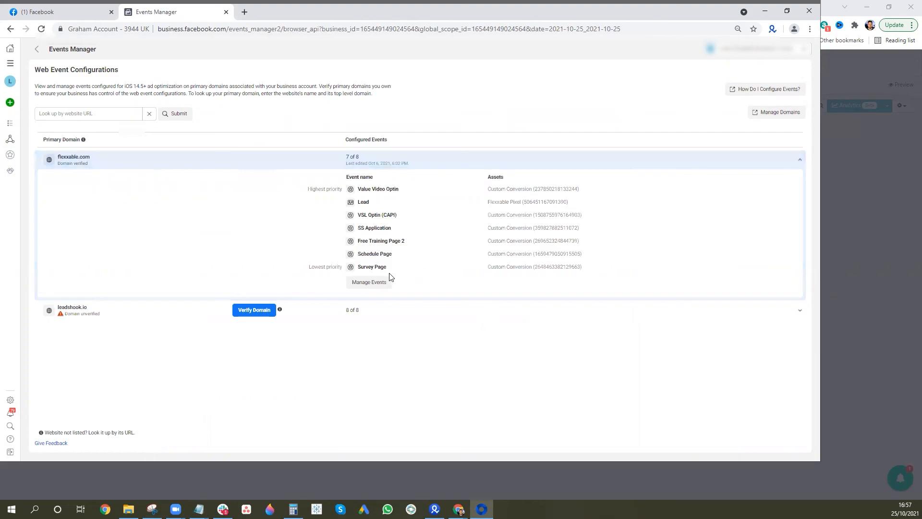
left_click(376, 282)
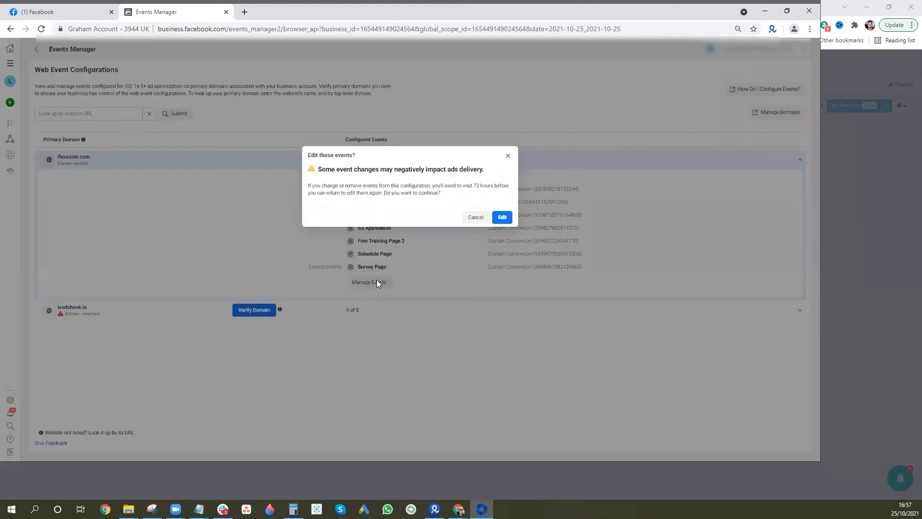
left_click(502, 218)
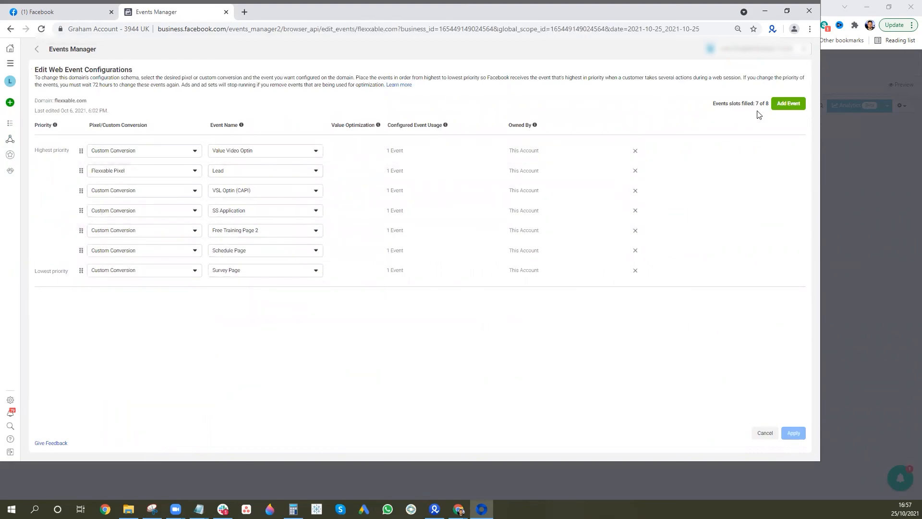
Try adding Flexxable Pixel's Lead as an eighth event, remove the duplicate row and cancel
left_click(780, 104)
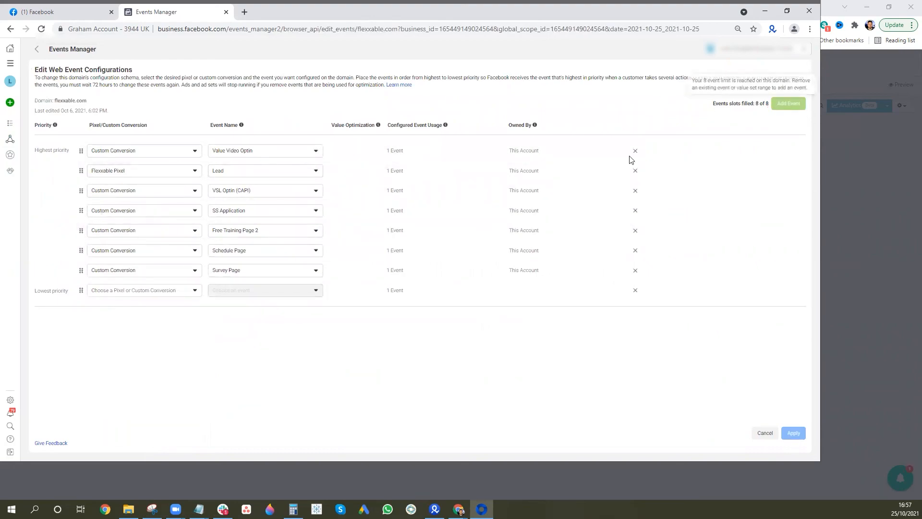
left_click(125, 296)
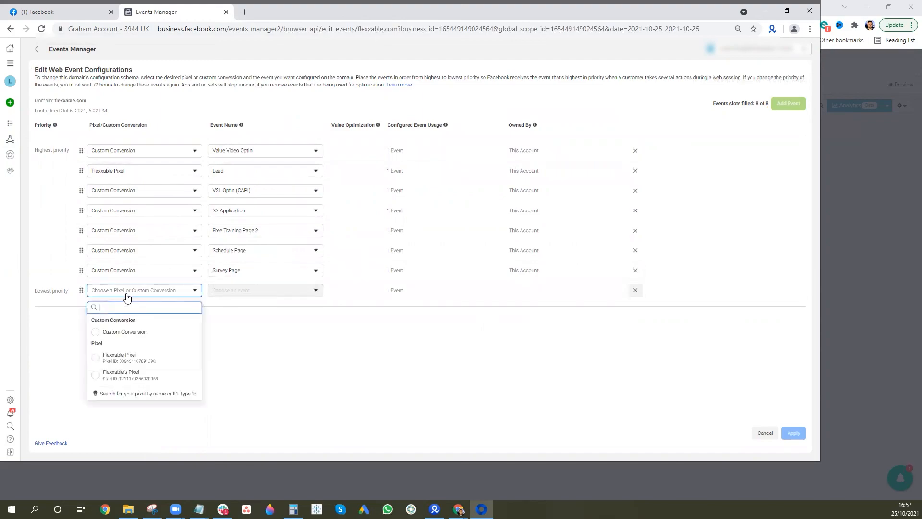
left_click(113, 360)
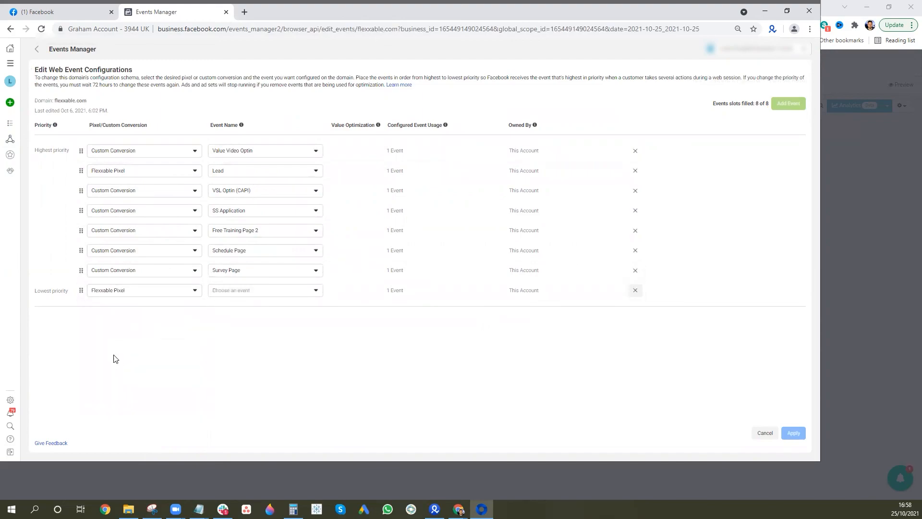
left_click(262, 290)
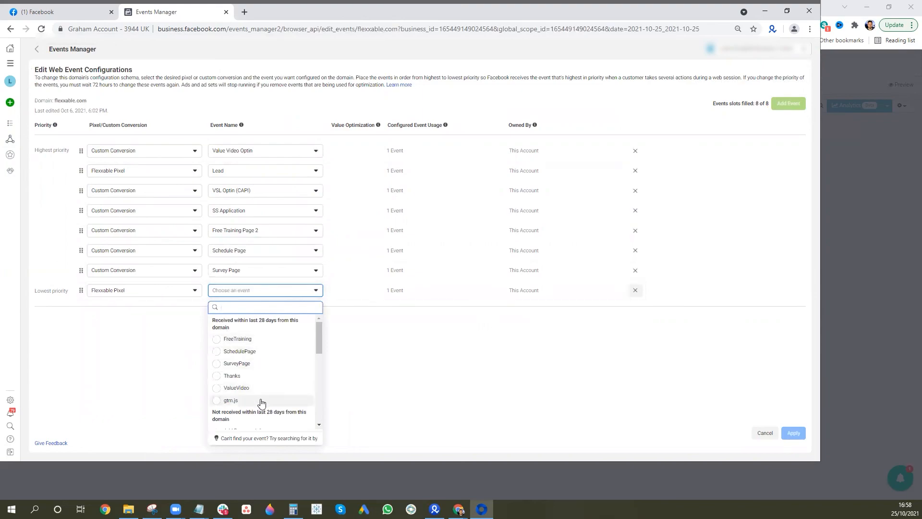
scroll(260, 398, "down", 3)
scroll(262, 391, "down", 4)
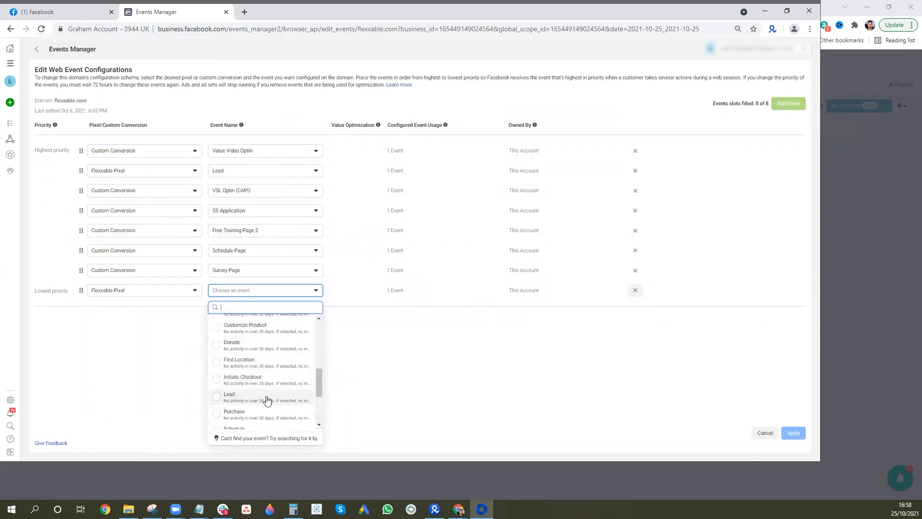
left_click(217, 396)
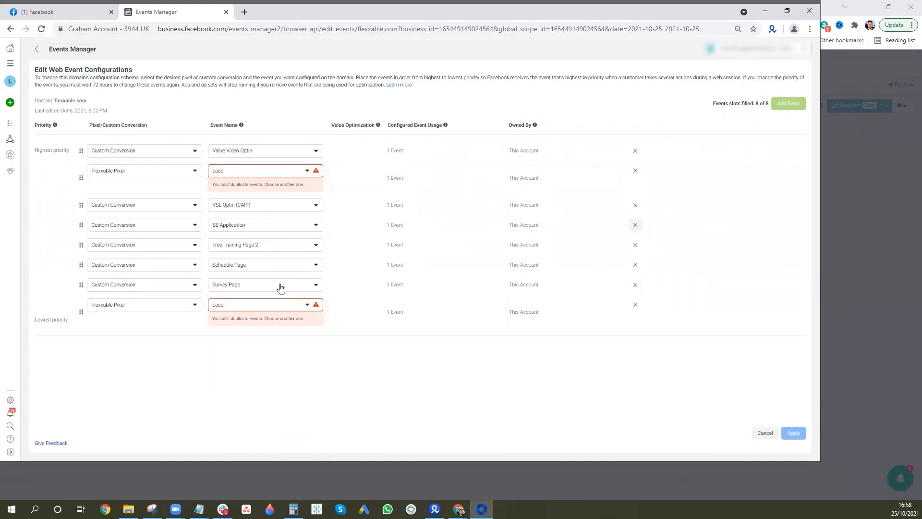
left_click(635, 304)
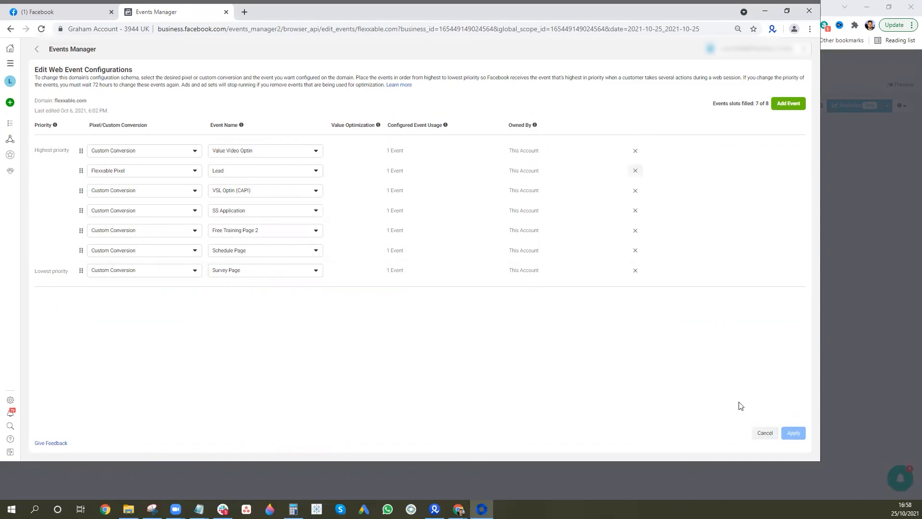
left_click(764, 433)
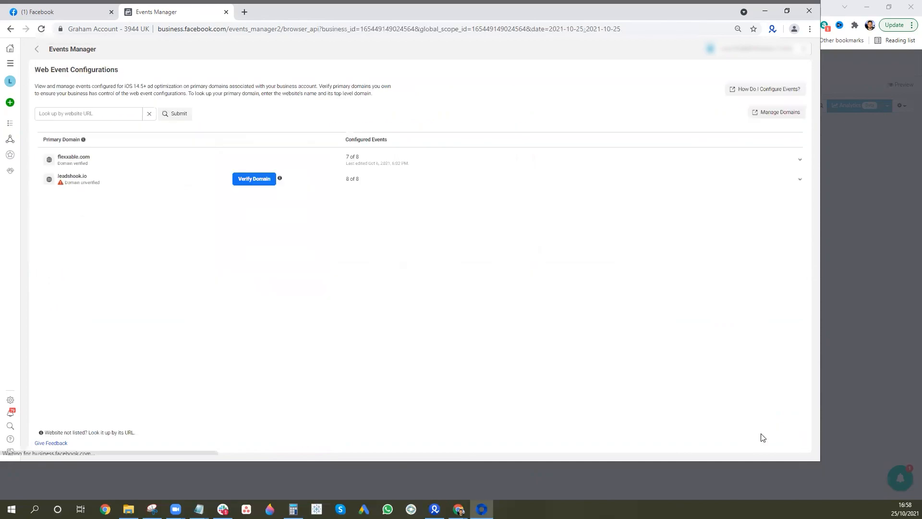
Go back to the Flexxable Pixel Overview and show its Pixel/Conversions API events table
left_click(37, 48)
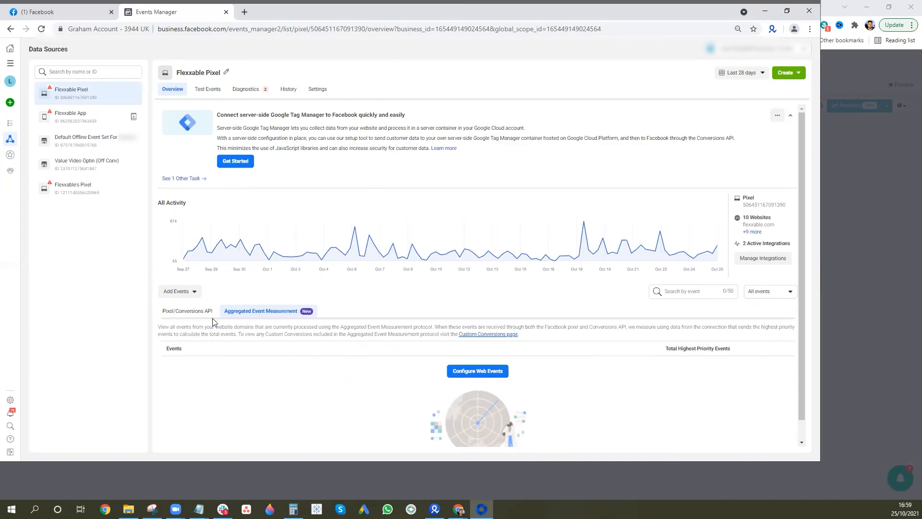
left_click(203, 317)
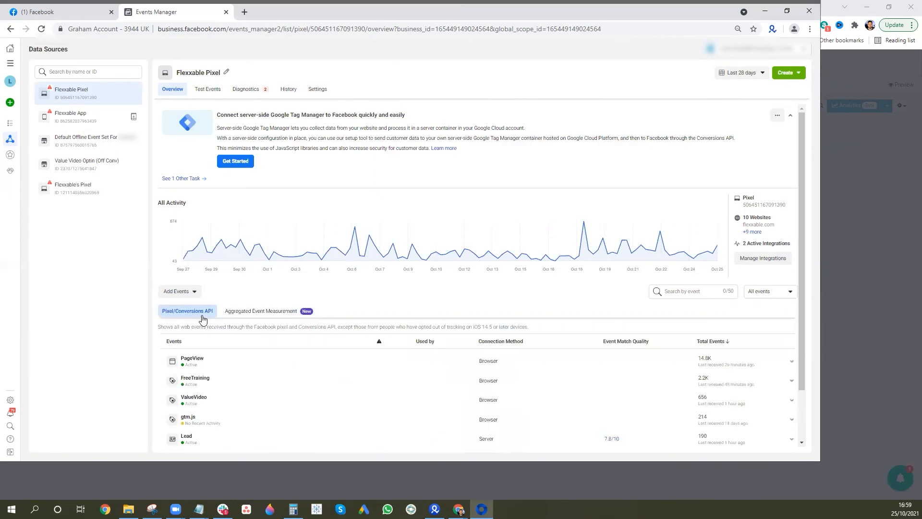